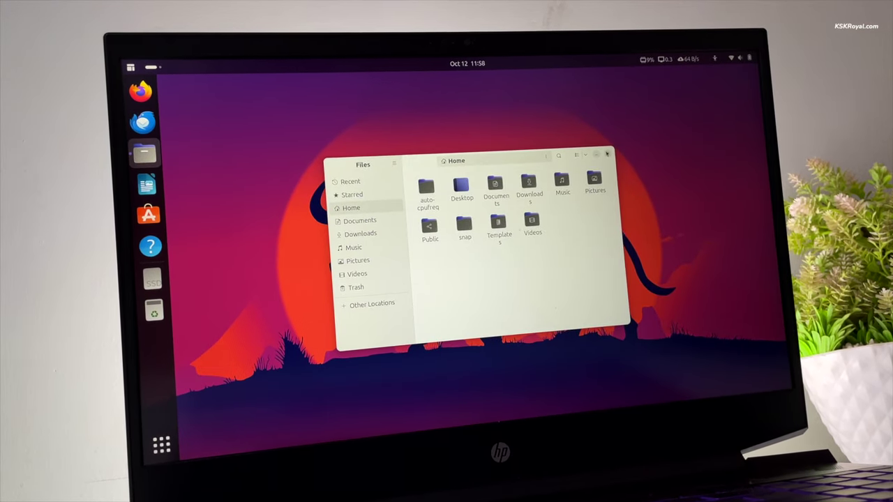
# Step: Close the file manager and scroll through the grid of installed applications
pyautogui.click(607, 153)
pyautogui.click(161, 445)
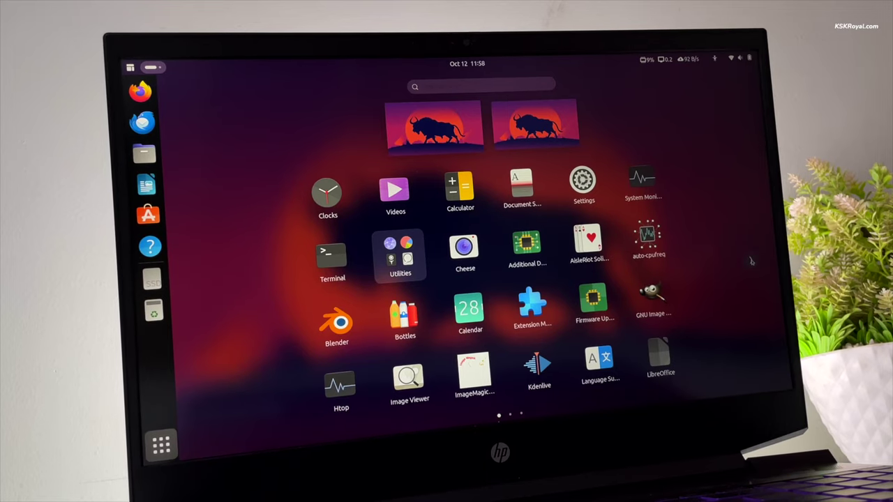
pyautogui.scroll(-1, 751, 261)
pyautogui.scroll(-1, 752, 261)
pyautogui.scroll(1, 751, 261)
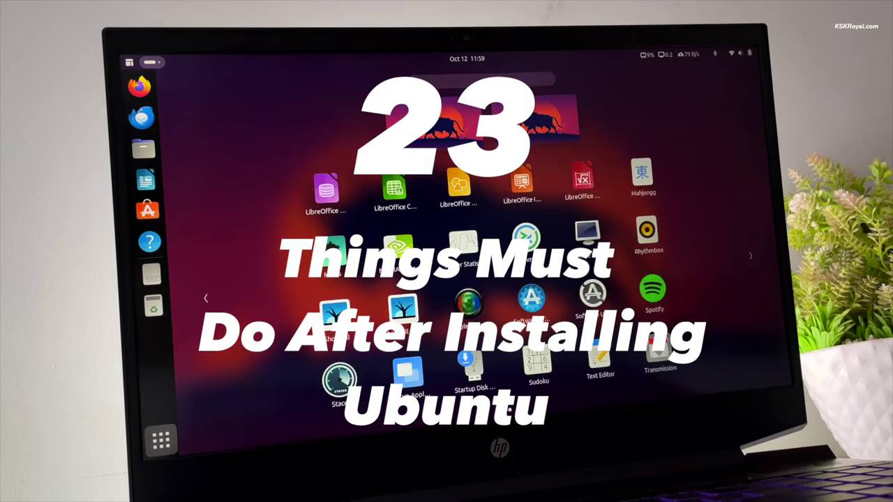
pyautogui.press('Escape')
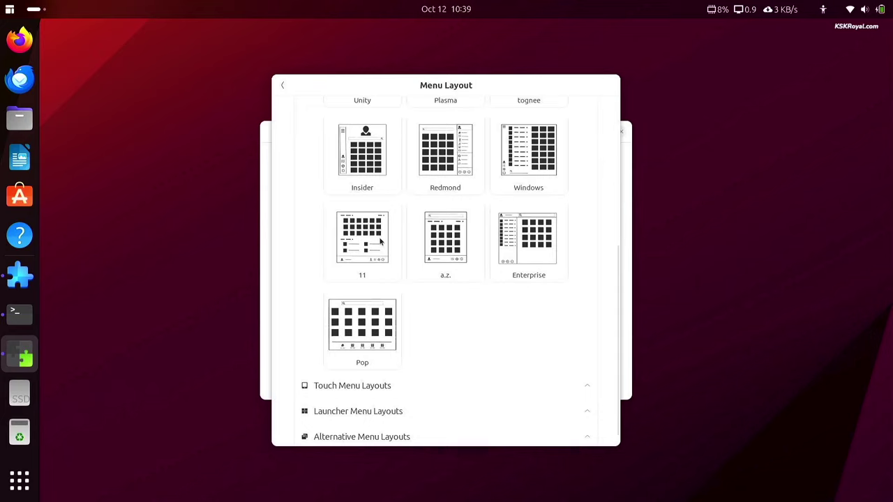
# Step: Apply the 11 ArcMenu layout and set the auto-cpufreq governor override to Performance
pyautogui.click(380, 241)
pyautogui.click(12, 19)
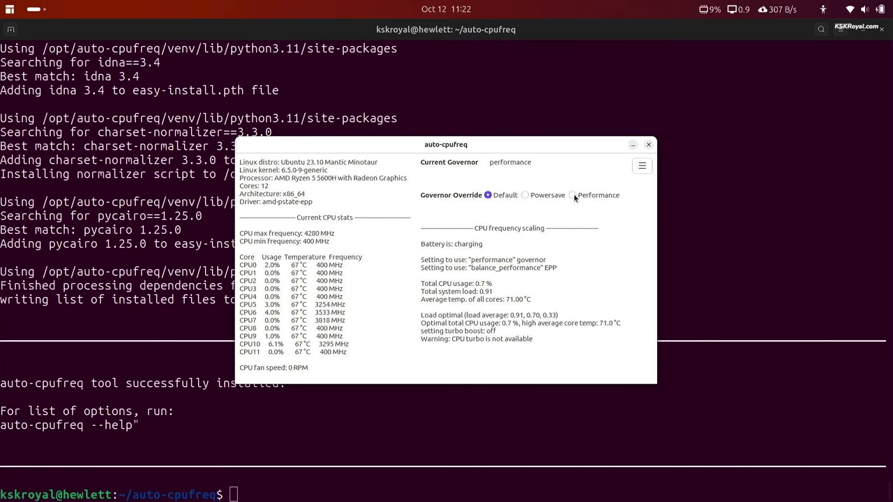
pyautogui.click(574, 194)
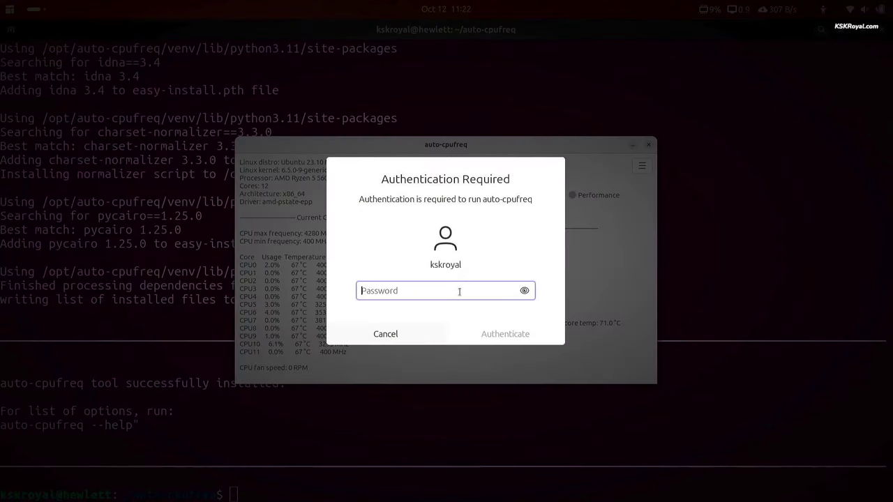
pyautogui.write('****')
pyautogui.press('Return')
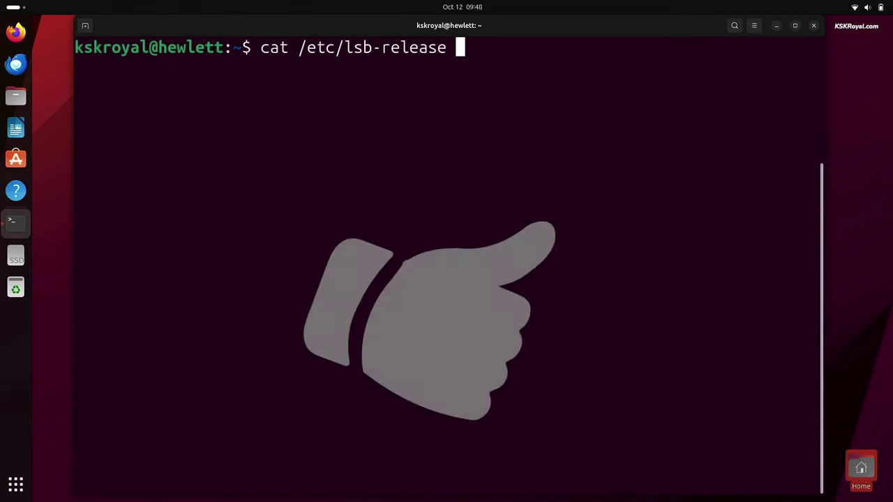
# Step: Show the Ubuntu 23.10 release details from /etc/lsb-release, then minimize the terminal
pyautogui.press('Return')
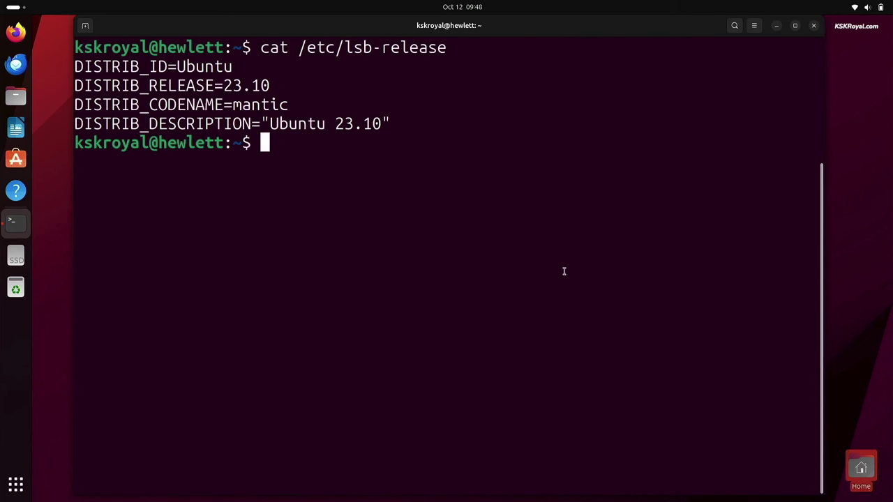
pyautogui.click(778, 26)
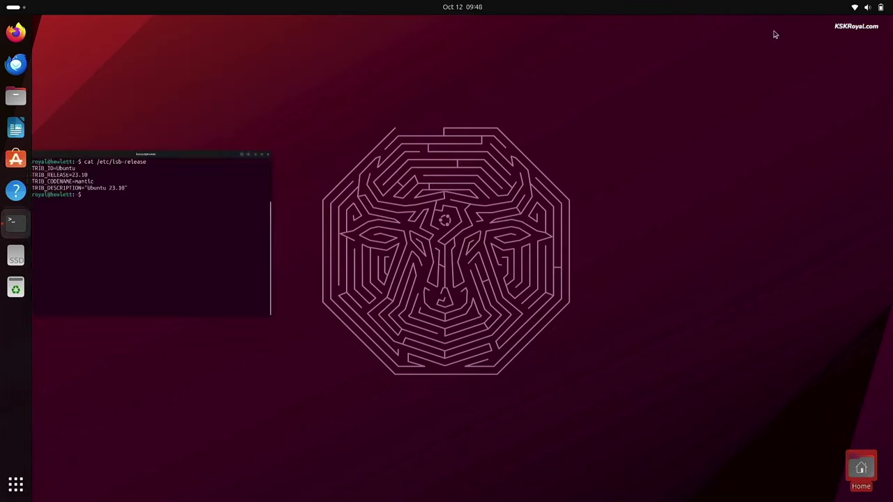
pyautogui.click(15, 484)
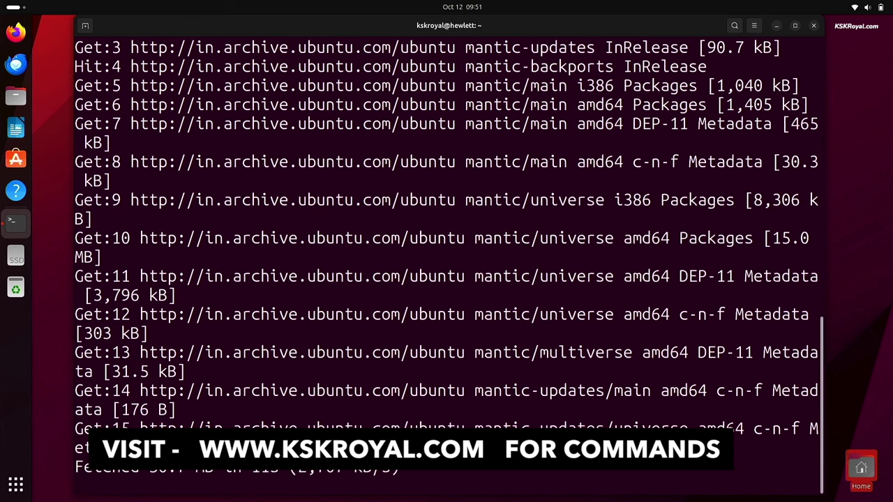
# Step: Confirm the three-package upgrade and restart the computer with sudo reboot now
pyautogui.write('y')
pyautogui.press('Return')
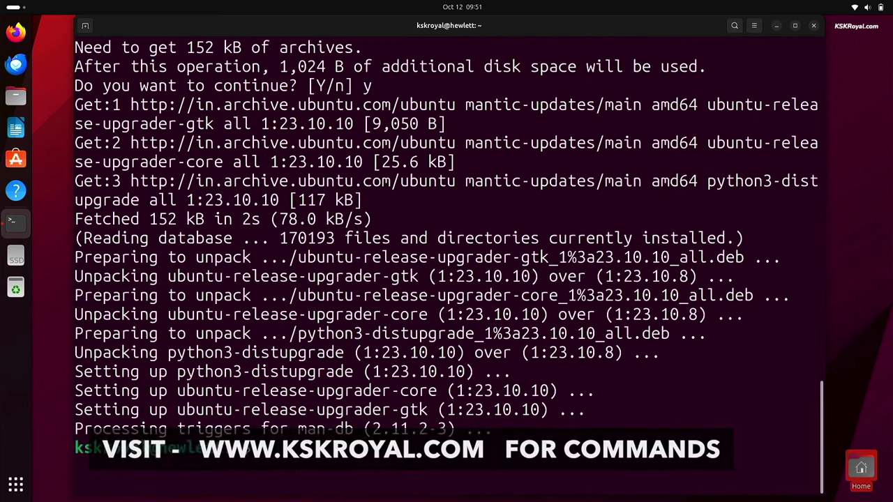
pyautogui.hotkey('ctrl', 'l')
pyautogui.write('sudo reboot now')
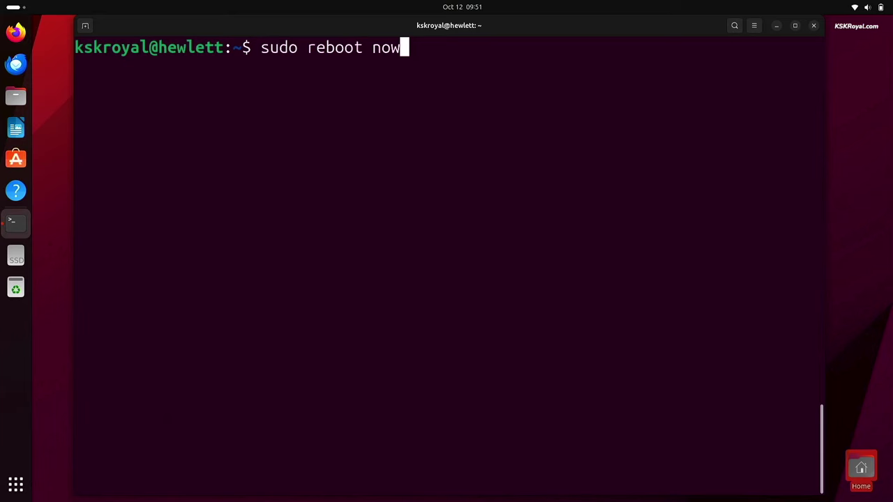
pyautogui.press('Return')
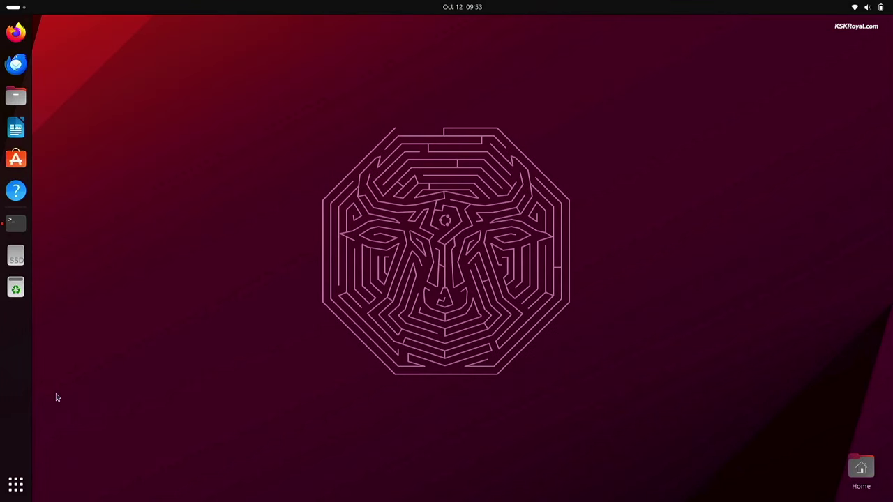
# Step: Launch Software & Updates from the application grid and centre its window
pyautogui.click(15, 484)
pyautogui.scroll(-1, 509, 422)
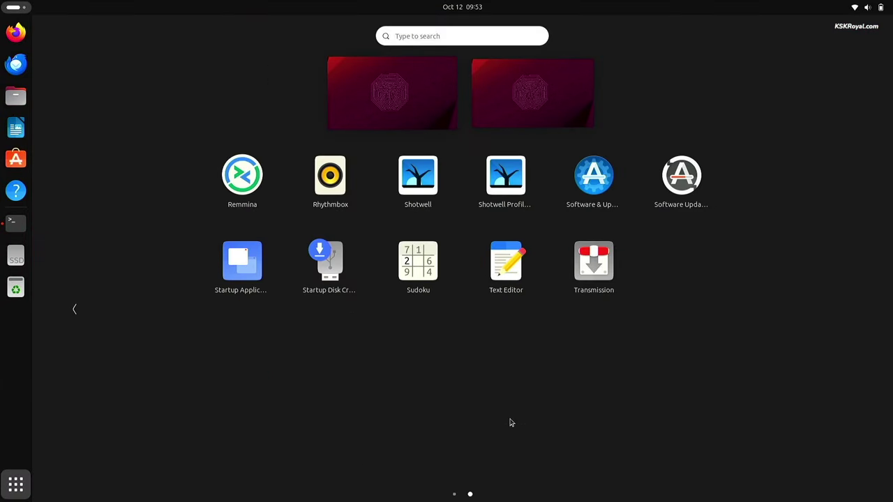
pyautogui.scroll(1, 509, 426)
pyautogui.scroll(-1, 506, 434)
pyautogui.click(577, 199)
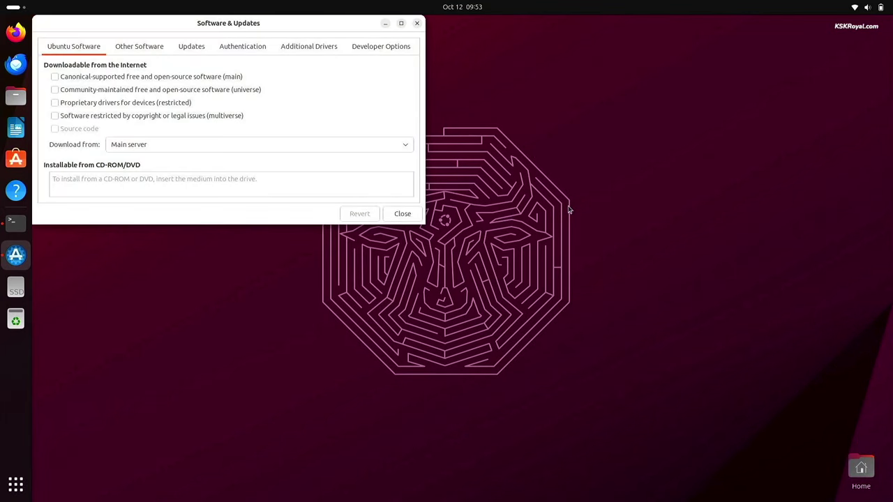
pyautogui.moveTo(239, 31); pyautogui.dragTo(431, 141)
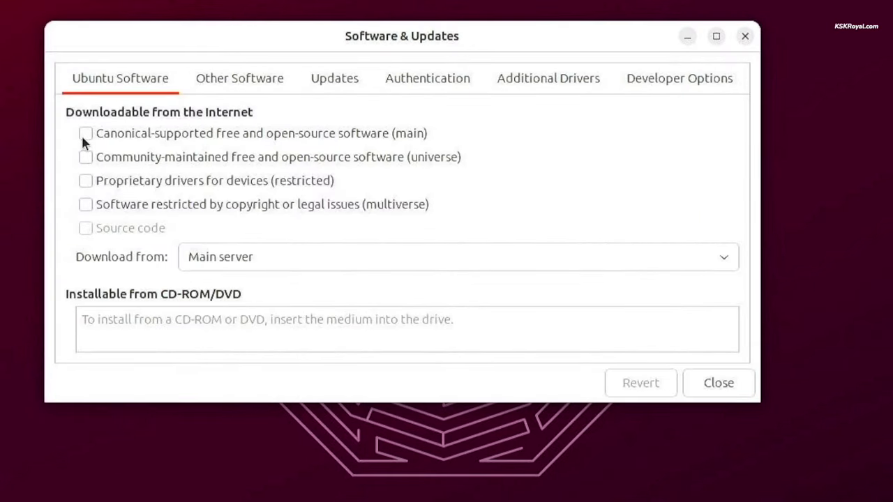
# Step: Enable the main, universe and multiverse repositories, close, and reload package information
pyautogui.click(85, 133)
pyautogui.write('••')
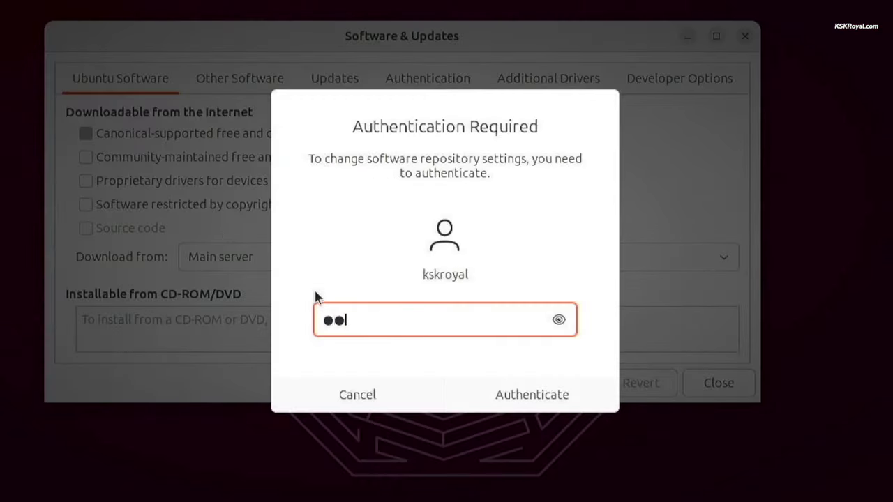
pyautogui.press('Return')
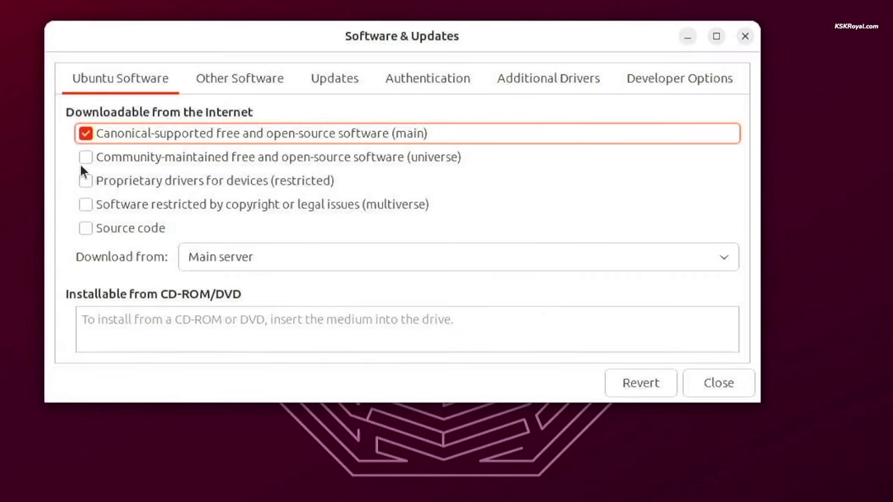
pyautogui.click(82, 157)
pyautogui.click(91, 207)
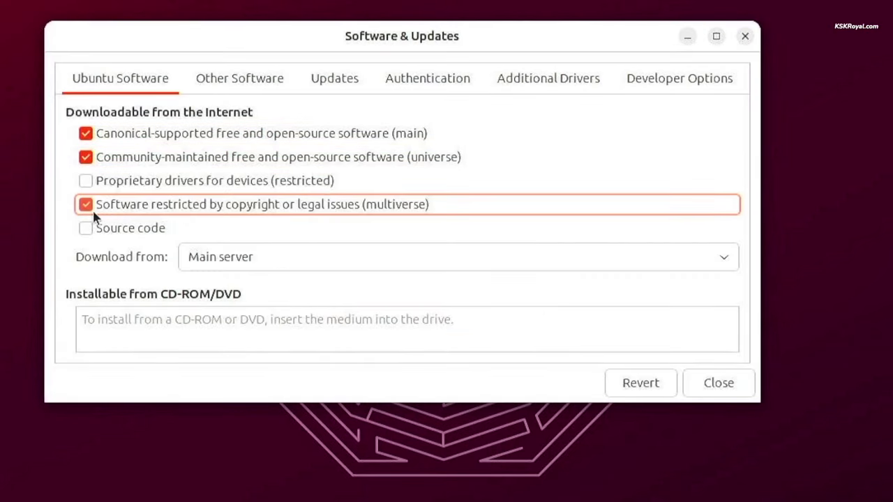
pyautogui.click(741, 38)
pyautogui.click(538, 282)
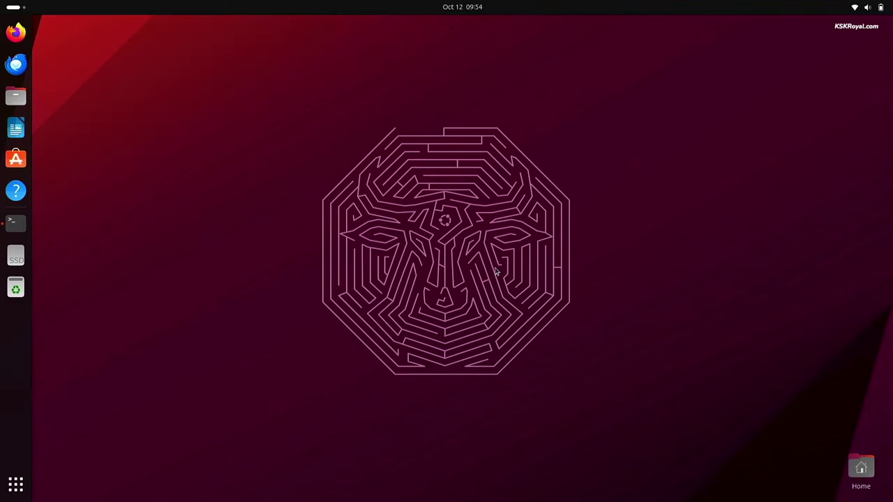
# Step: Install the cmus music player with sudo apt install cmus in a new terminal
pyautogui.hotkey('ctrl', 'alt', 't')
pyautogui.write('sudo apt install cmus')
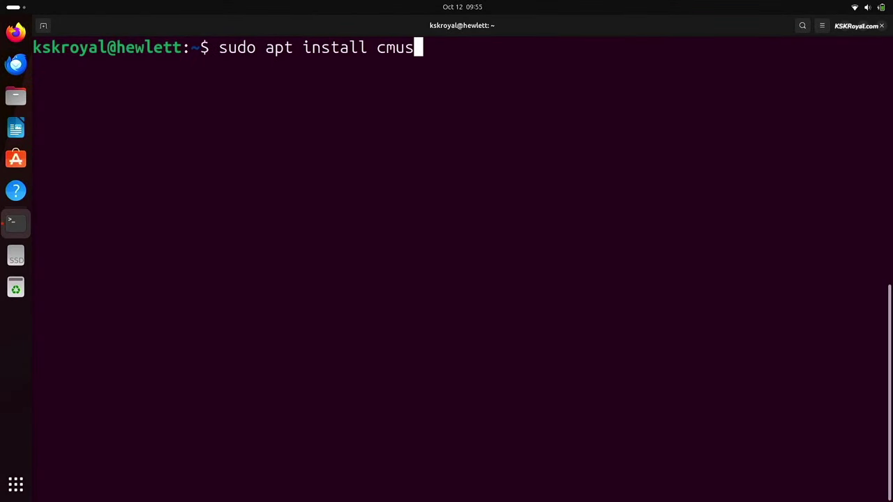
pyautogui.press('Return')
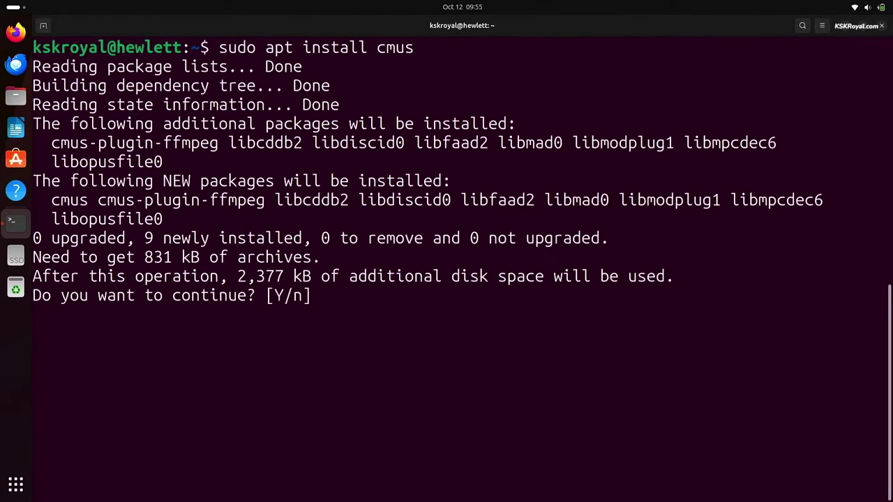
pyautogui.press('Return')
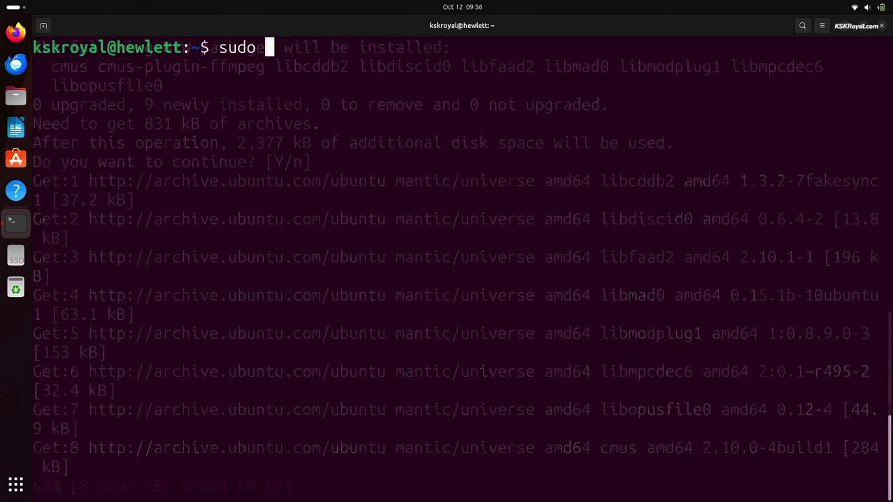
# Step: Install Nala, then confirm the nala install of clang's 43 packages
pyautogui.write('apt install nala')
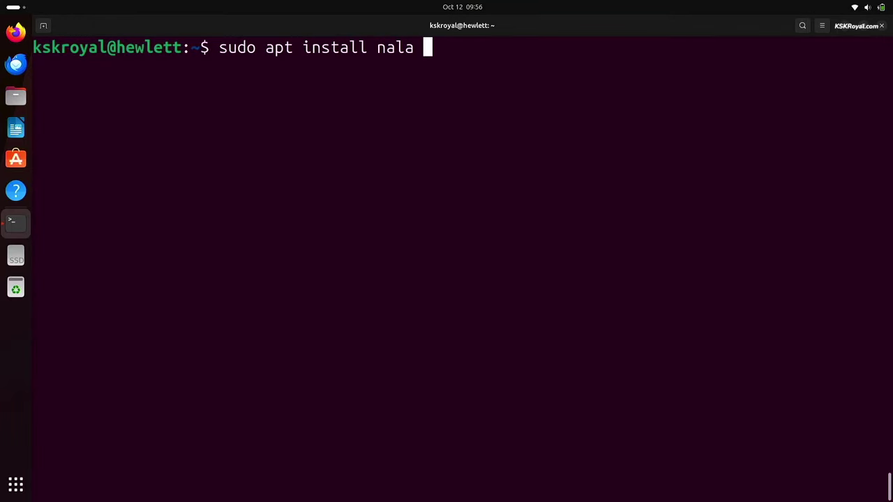
pyautogui.press('Return')
pyautogui.press('Return')
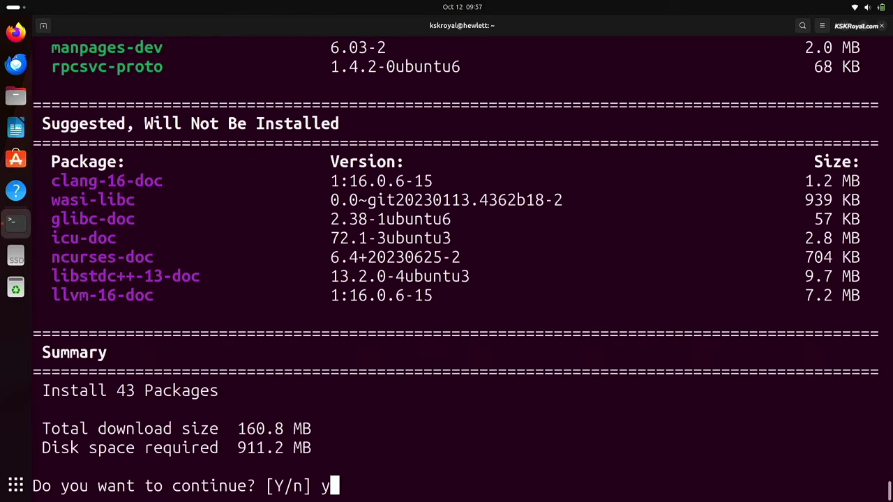
pyautogui.write('y')
pyautogui.press('Return')
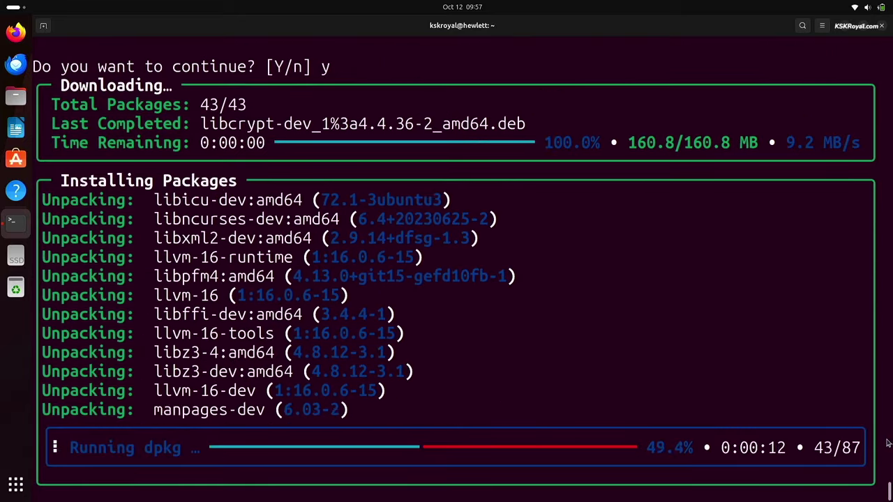
# Step: Run sudo nala fetch to rank the fastest Ubuntu mirrors
pyautogui.hotkey('ctrl', 'l')
pyautogui.write('sudo')
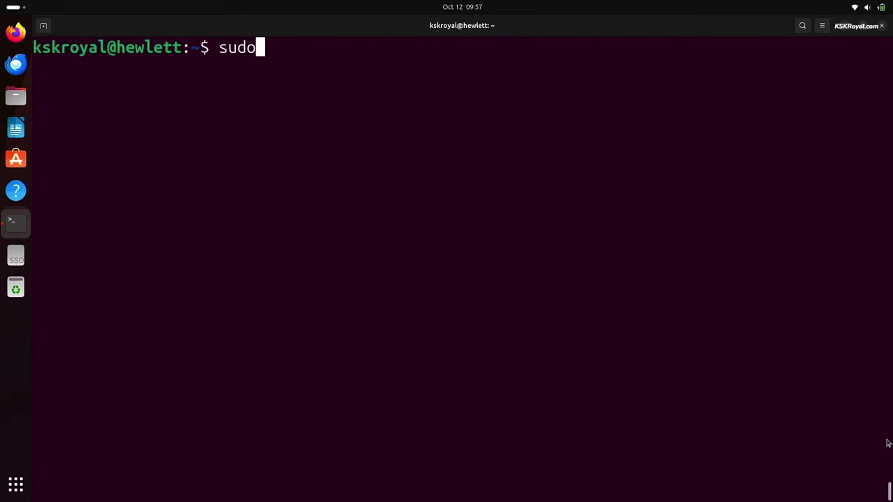
pyautogui.write(' nala fetch')
pyautogui.press('Return')
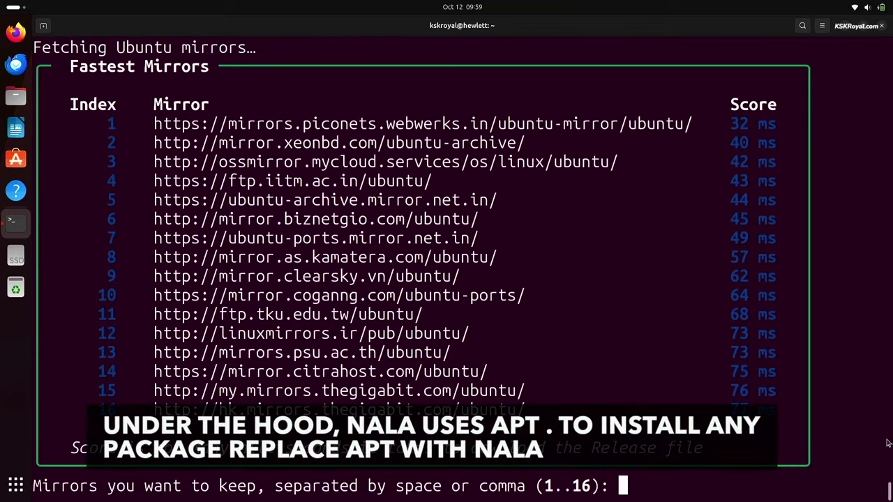
pyautogui.doubleClick(501, 486)
pyautogui.tripleClick(501, 485)
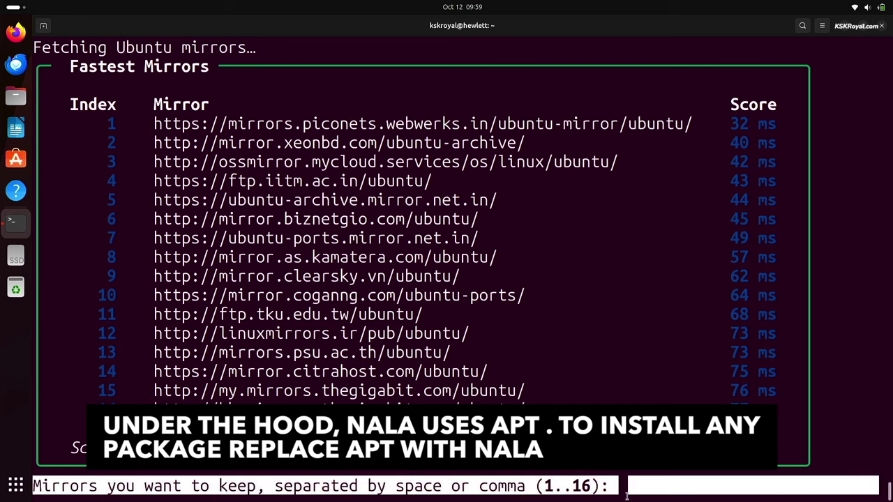
pyautogui.click(628, 492)
pyautogui.write('6')
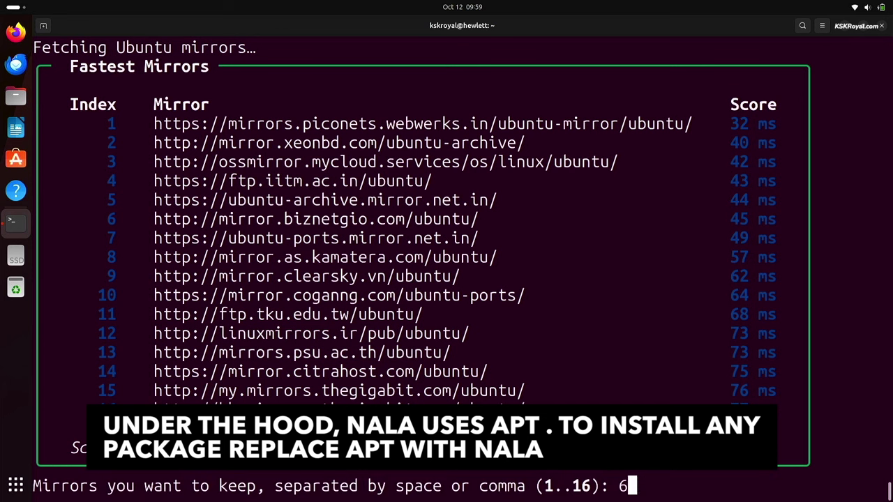
# Step: Save mirror 6 as the package source and start the Blender install with nala
pyautogui.press('Return')
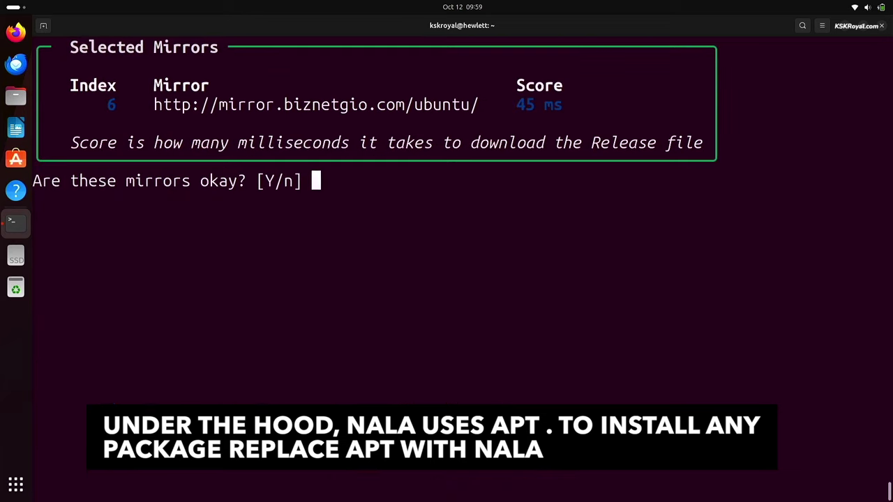
pyautogui.press('Return')
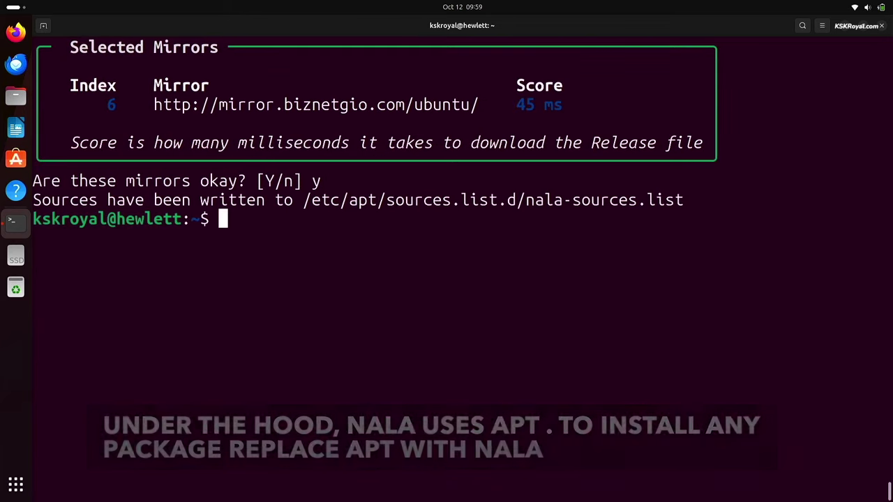
pyautogui.hotkey('ctrl', 'l')
pyautogui.write('sudo nala install b')
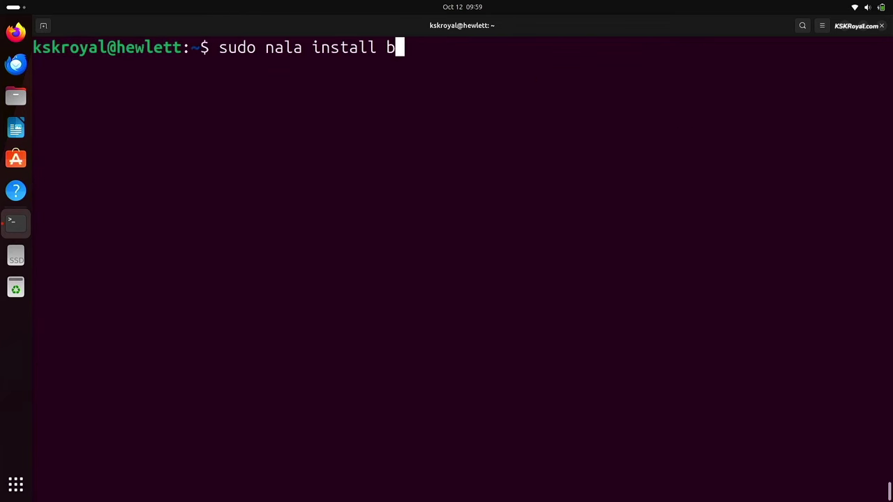
pyautogui.write('lender')
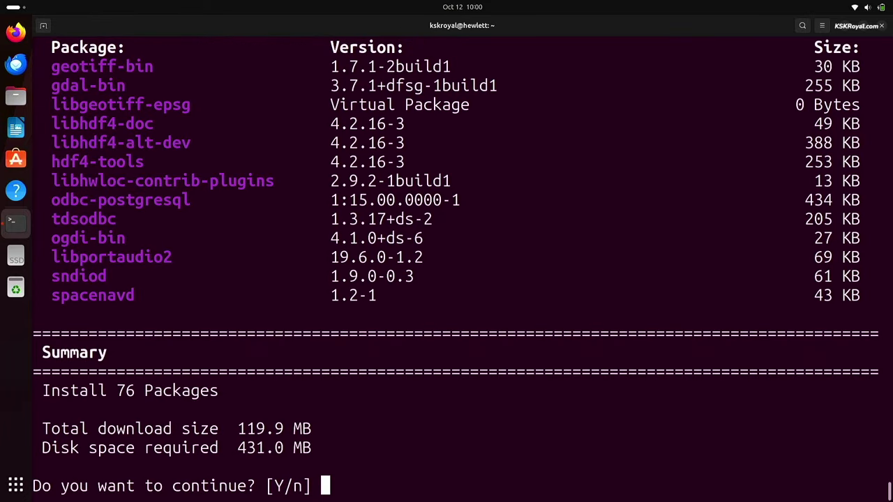
pyautogui.write('p -')
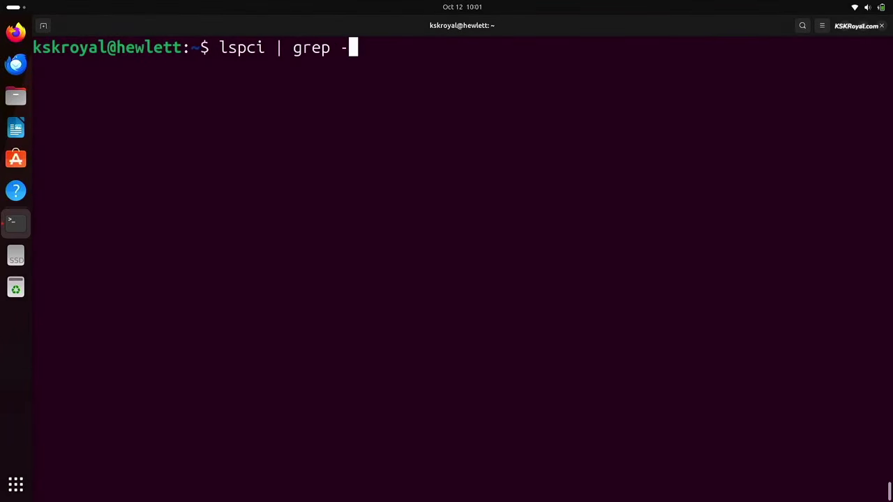
pyautogui.write('"NVIDIA"')
# Step: Search PCI devices for NVIDIA and highlight the GeForce RTX 3050 entry
pyautogui.press('Return')
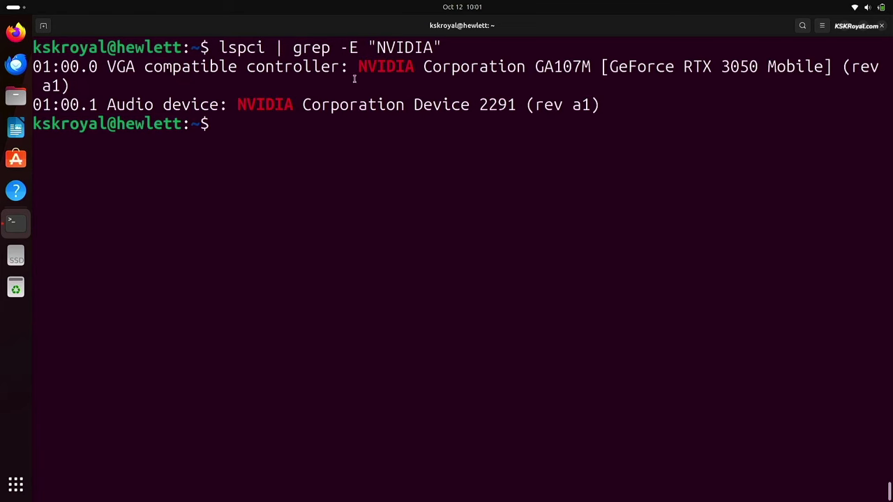
pyautogui.moveTo(369, 65)
pyautogui.mouseDown()
pyautogui.moveTo(767, 67)
pyautogui.moveTo(770, 85)
pyautogui.mouseUp()
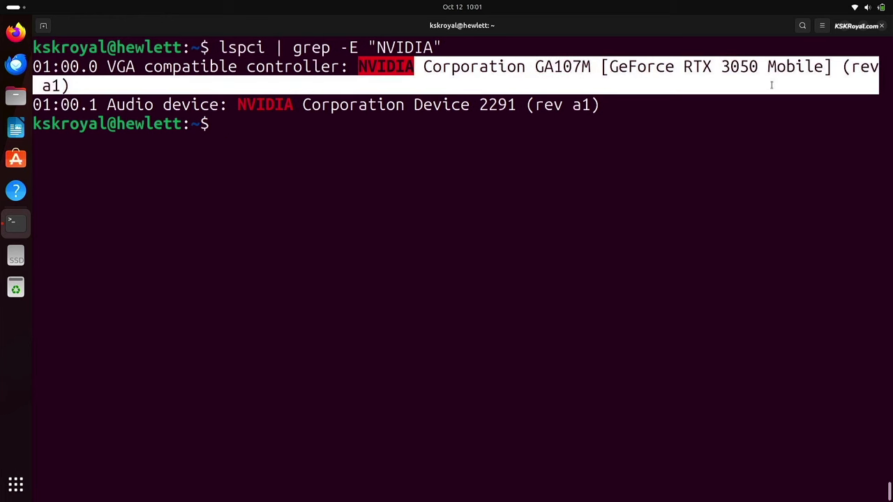
pyautogui.click(717, 201)
# Step: List available GPU drivers with ubuntu-drivers devices and copy the recommended nvidia-driver-535
pyautogui.hotkey('ctrl', 'l')
pyautogui.write('s')
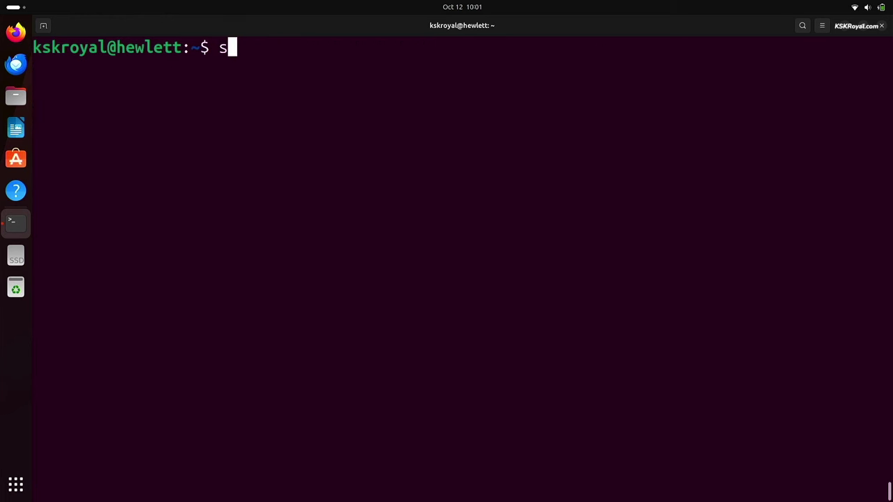
pyautogui.write('udo ubun')
pyautogui.write('tu')
pyautogui.write('-drivers devices')
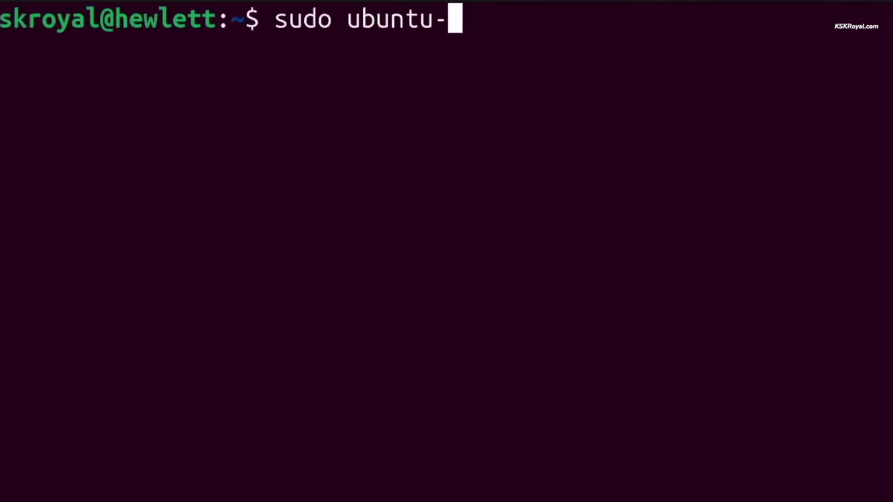
pyautogui.press('Return')
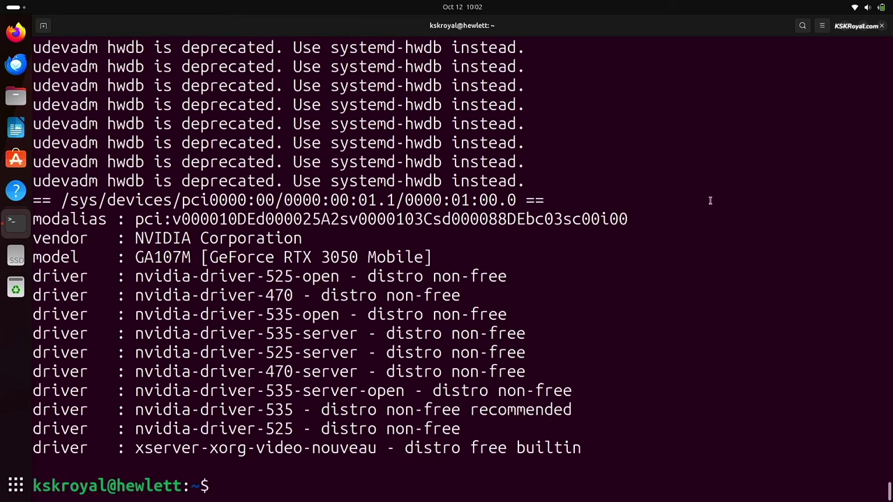
pyautogui.tripleClick(509, 410)
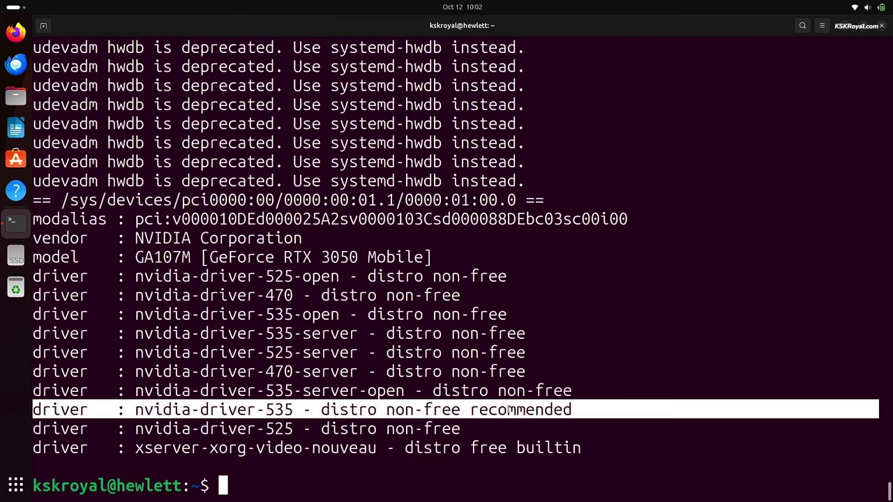
pyautogui.moveTo(293, 410); pyautogui.dragTo(144, 410)
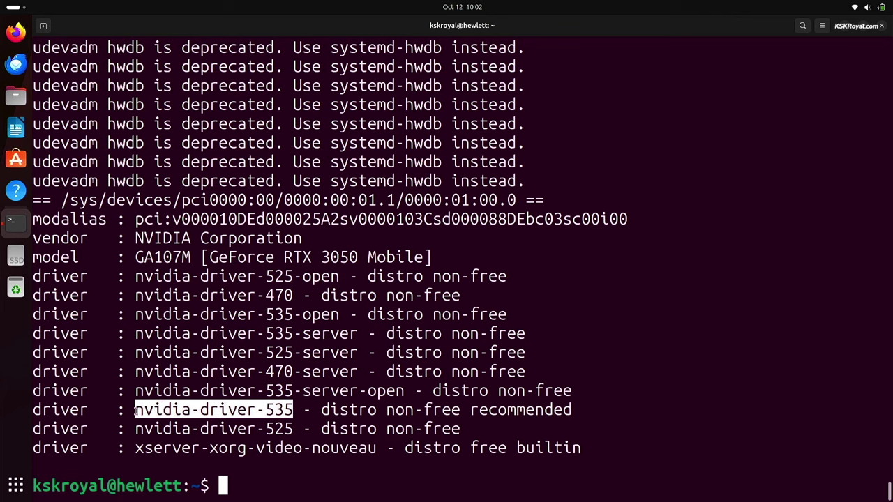
pyautogui.rightClick(136, 411)
pyautogui.click(197, 322)
# Step: Install the copied nvidia-driver-535 package with sudo nala install
pyautogui.hotkey('ctrl', 'l')
pyautogui.write('sudo naa')
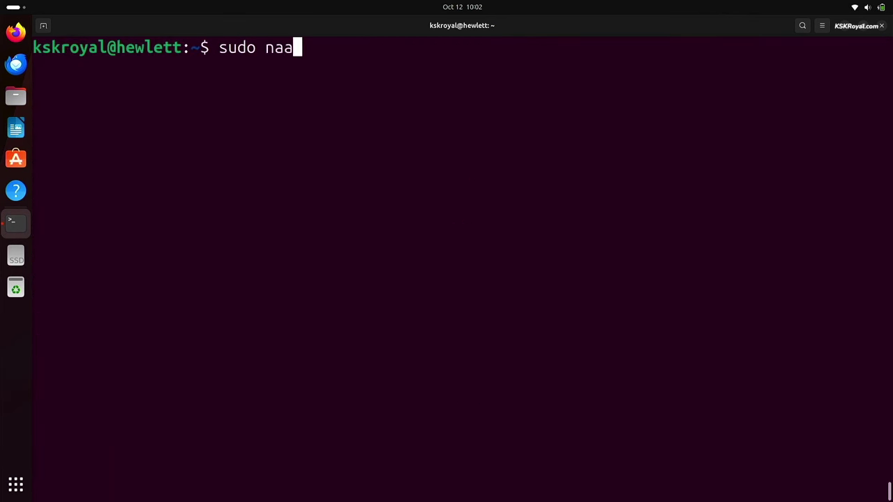
pyautogui.press('BackSpace')
pyautogui.write('la install')
pyautogui.hotkey('ctrl', 'shift', 'v')
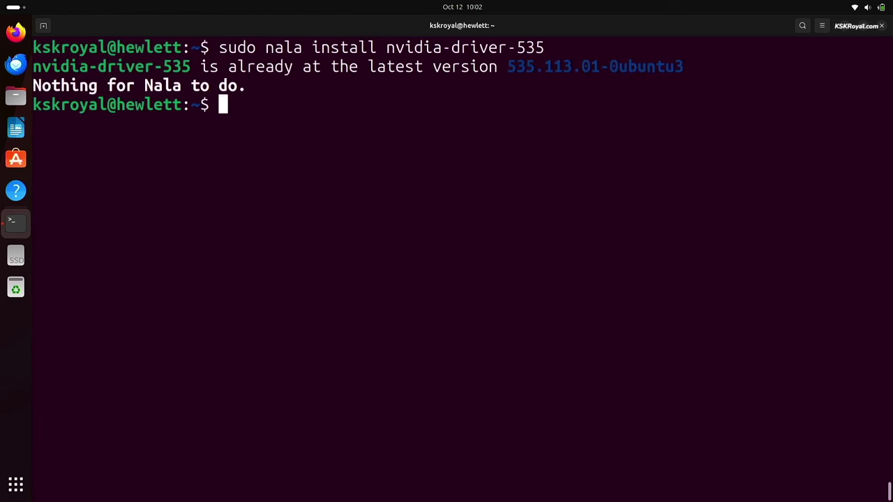
# Step: Run nvidia-smi to show the RTX 3050 status table with driver 535.113.01
pyautogui.hotkey('ctrl', 'l')
pyautogui.write('nvidia-smi')
pyautogui.press('Return')
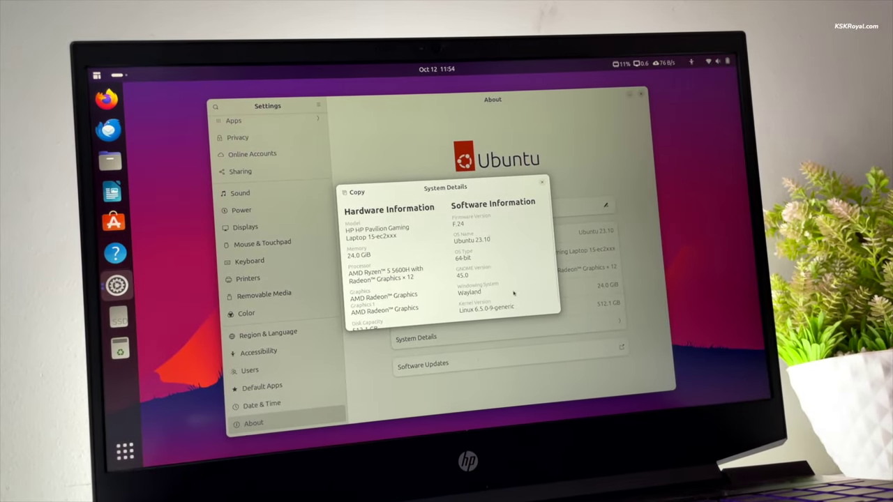
# Step: Note the Wayland windowing system, close Settings, and expand the power-off options
pyautogui.moveTo(513, 293); pyautogui.dragTo(458, 293)
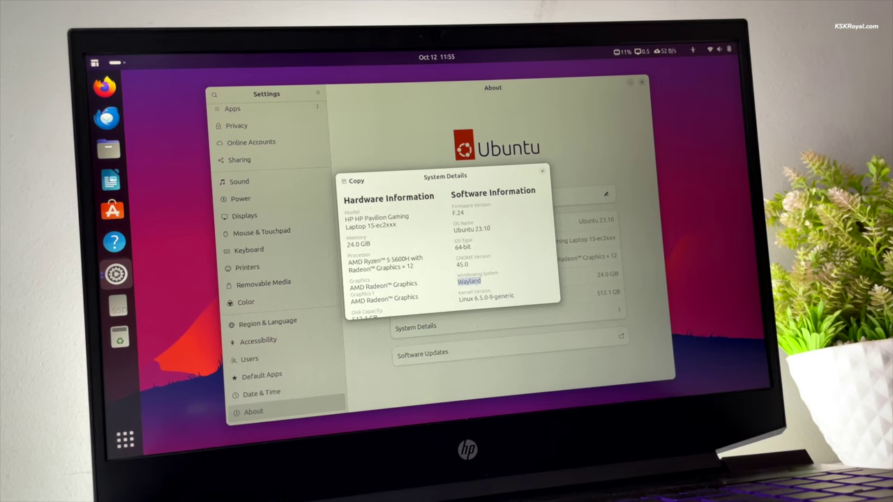
pyautogui.press('Escape')
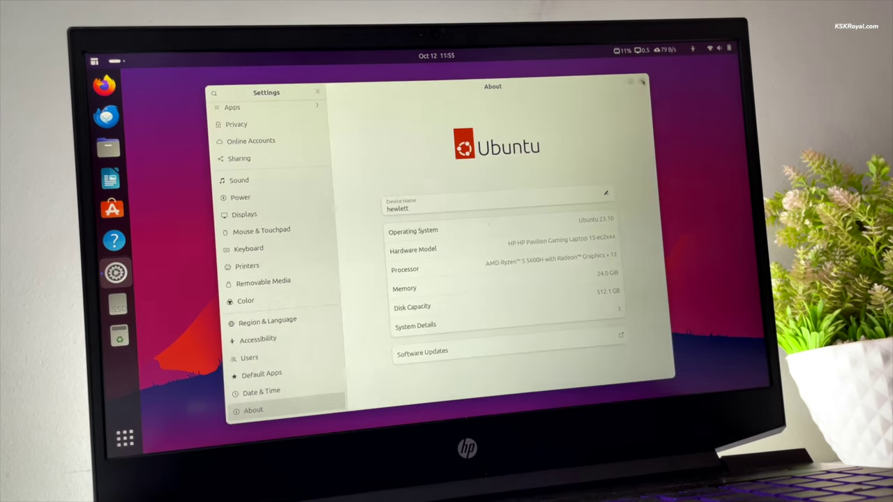
pyautogui.hotkey('ctrl', 'q')
pyautogui.press('super+s')
pyautogui.click(726, 67)
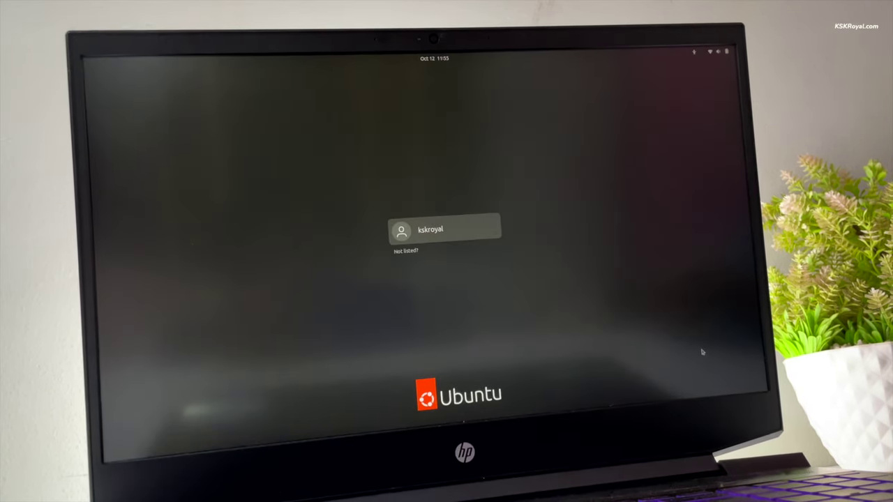
# Step: Log back in using the Xorg-based 'Ubuntu' session with the account password
pyautogui.click(469, 234)
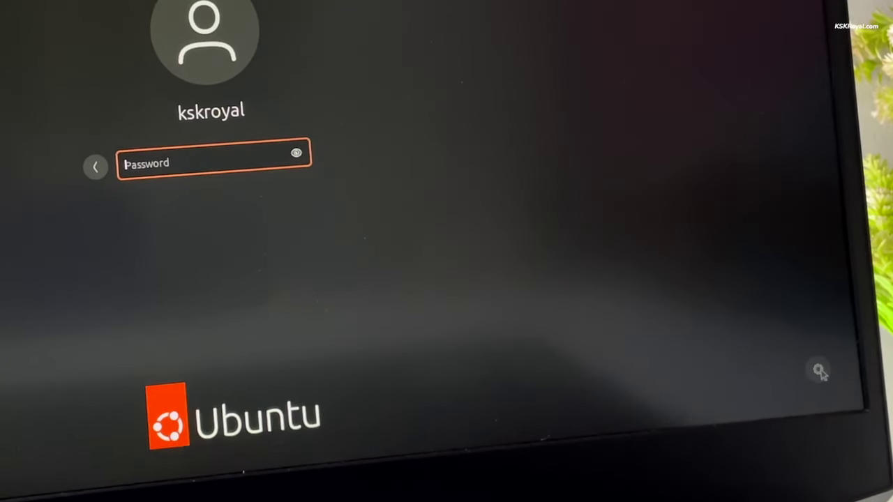
pyautogui.click(819, 372)
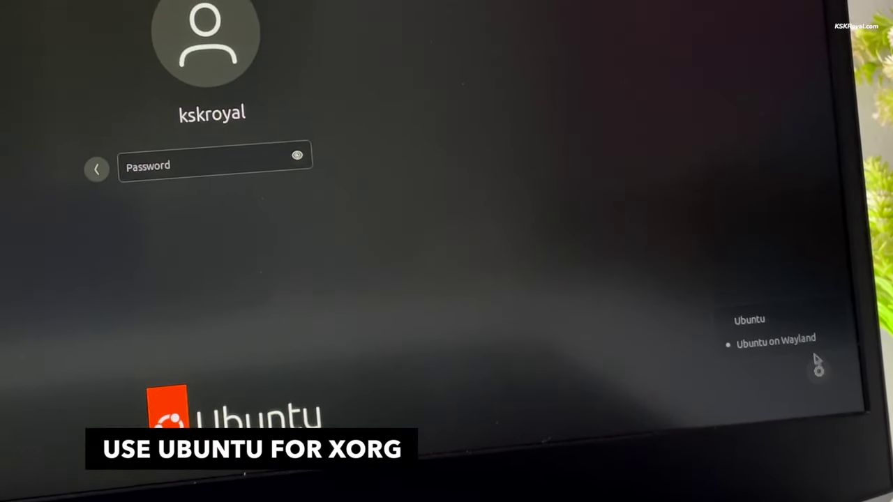
pyautogui.click(802, 321)
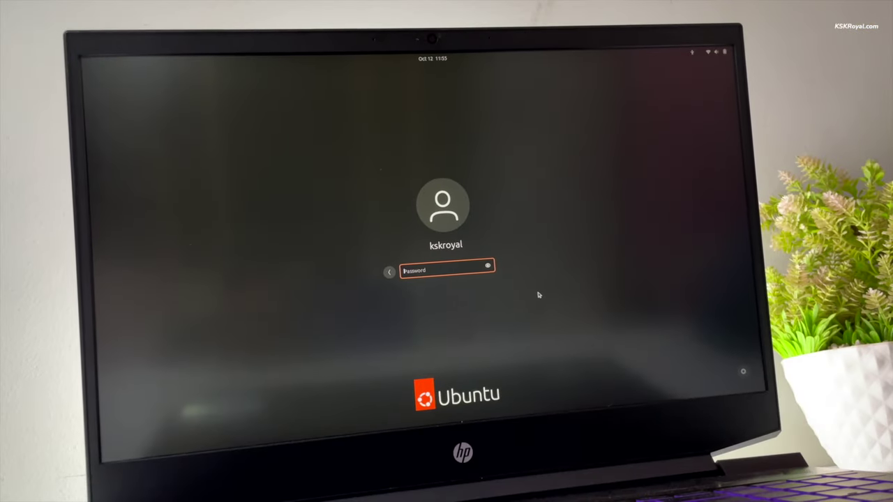
pyautogui.write('••••')
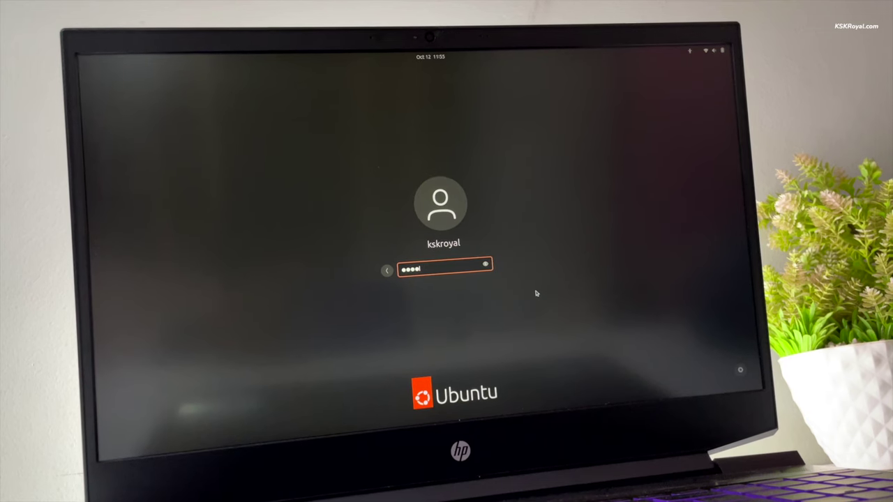
pyautogui.press('Return')
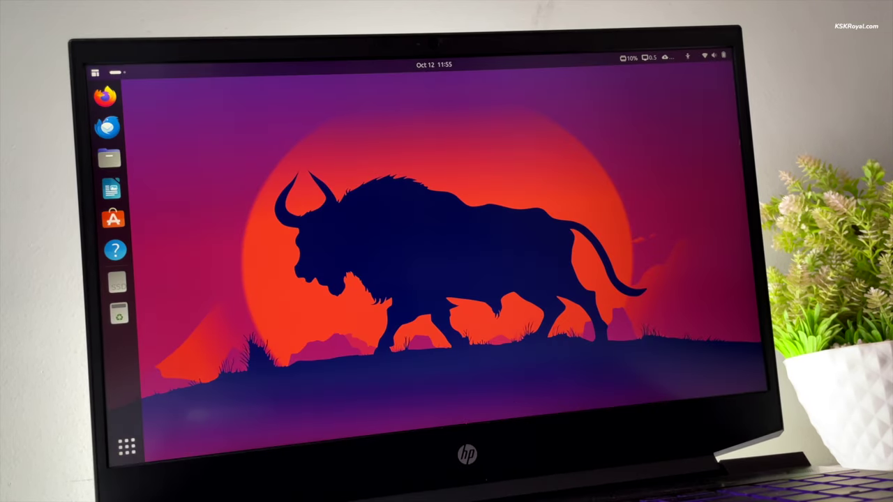
# Step: Open Settings' system details, now listing the GeForce RTX 3050 under X11
pyautogui.click(711, 56)
pyautogui.click(680, 76)
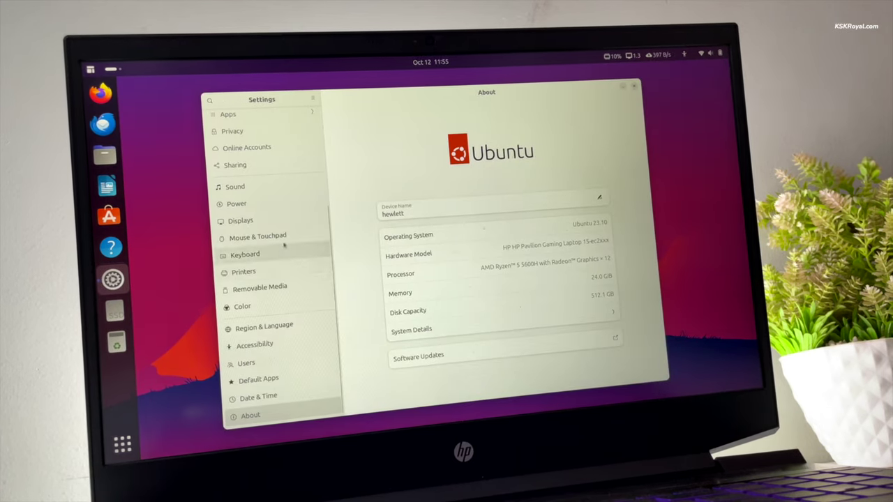
pyautogui.click(411, 330)
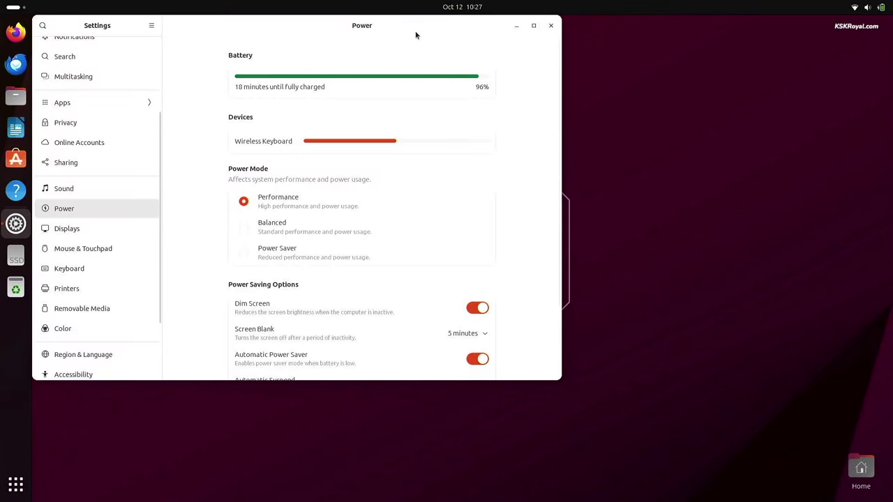
# Step: Open the Appearance settings and compare the Dark and Default styles
pyautogui.moveTo(415, 30); pyautogui.dragTo(503, 70)
pyautogui.scroll(3, 189, 287)
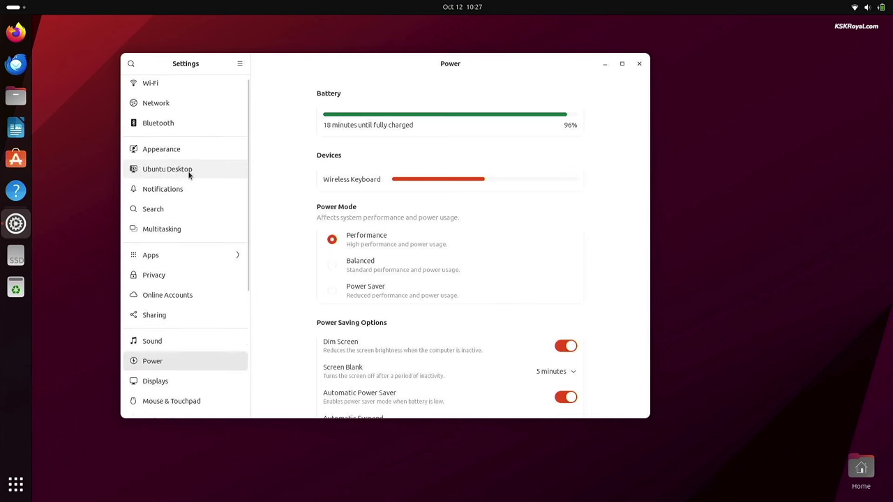
pyautogui.click(189, 171)
pyautogui.click(193, 148)
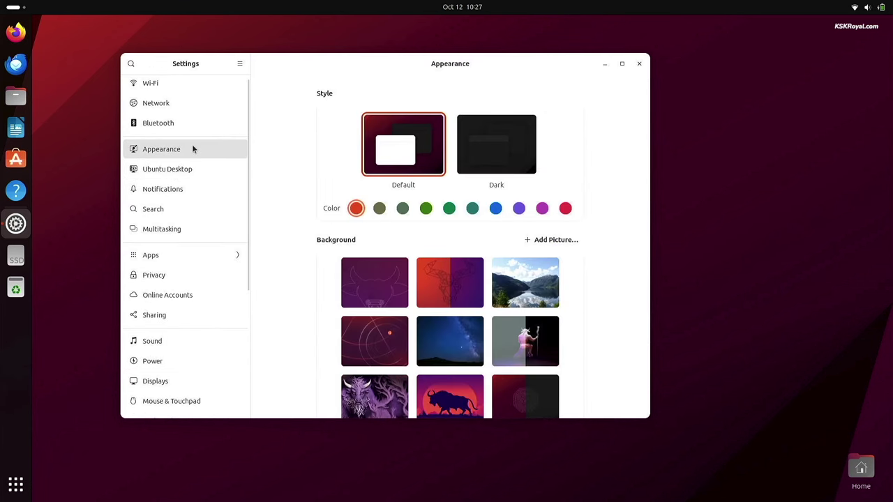
pyautogui.click(494, 140)
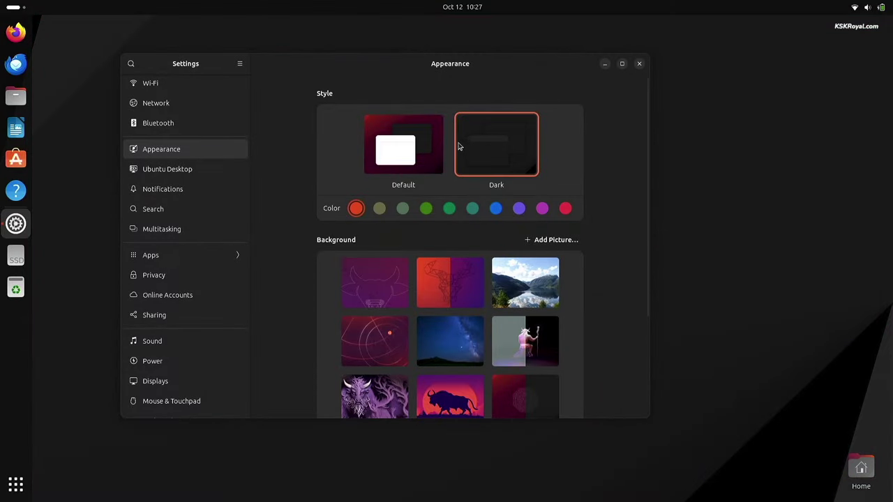
pyautogui.click(422, 150)
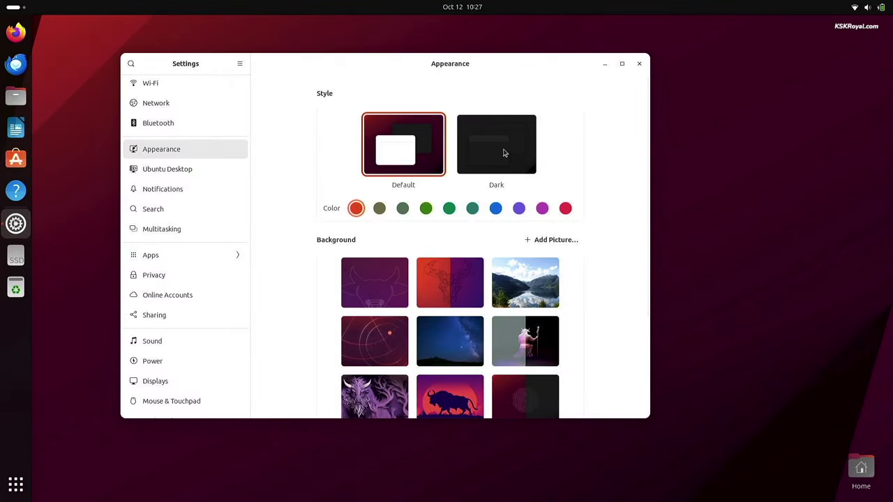
pyautogui.click(502, 150)
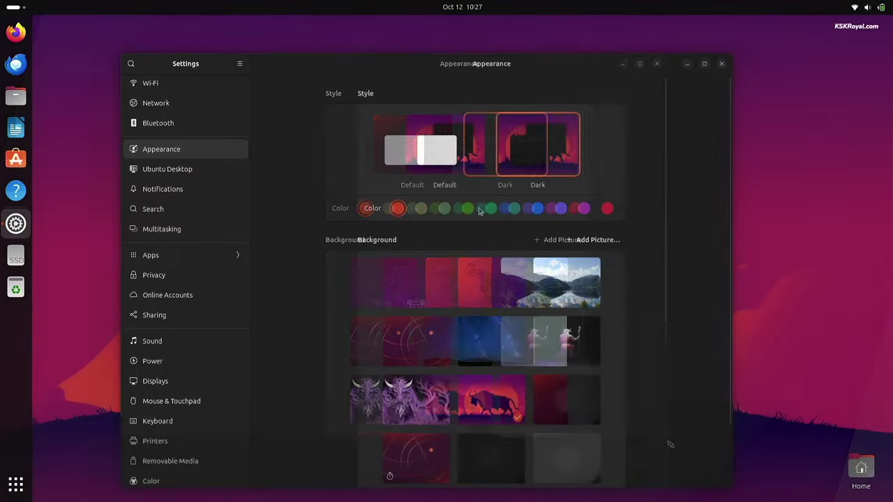
# Step: Open and dismiss the top-bar system status panel
pyautogui.click(865, 7)
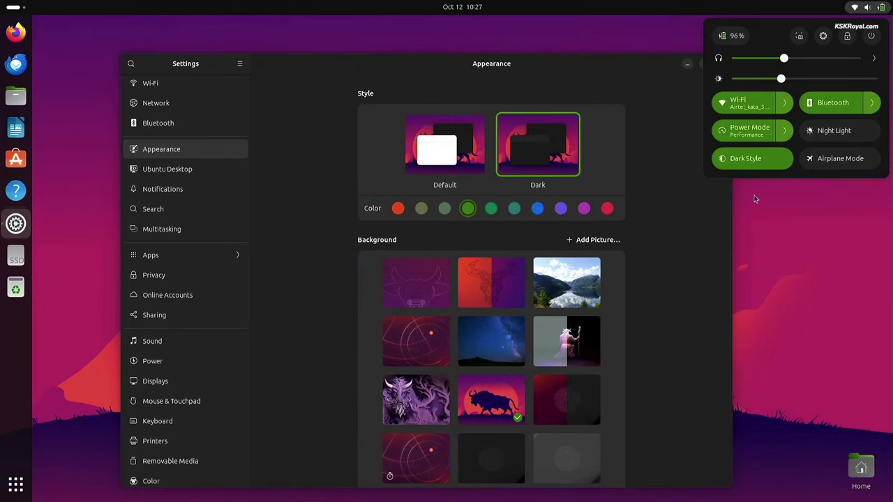
pyautogui.click(602, 76)
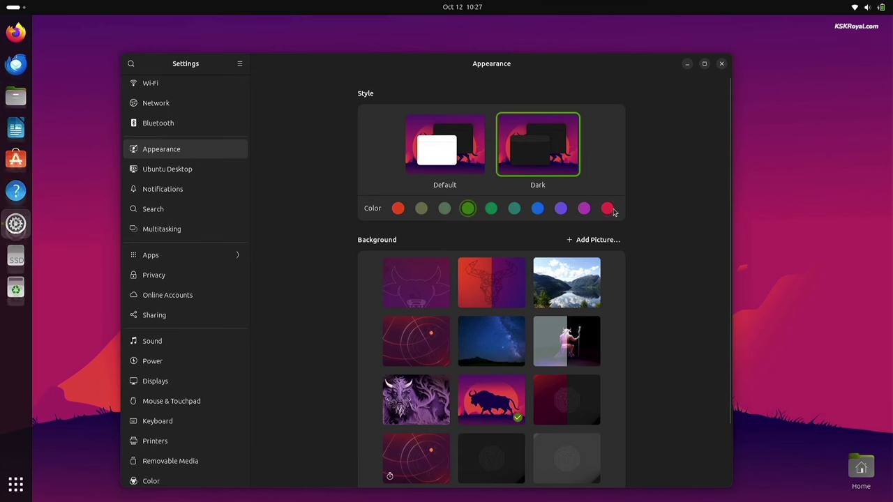
pyautogui.click(865, 7)
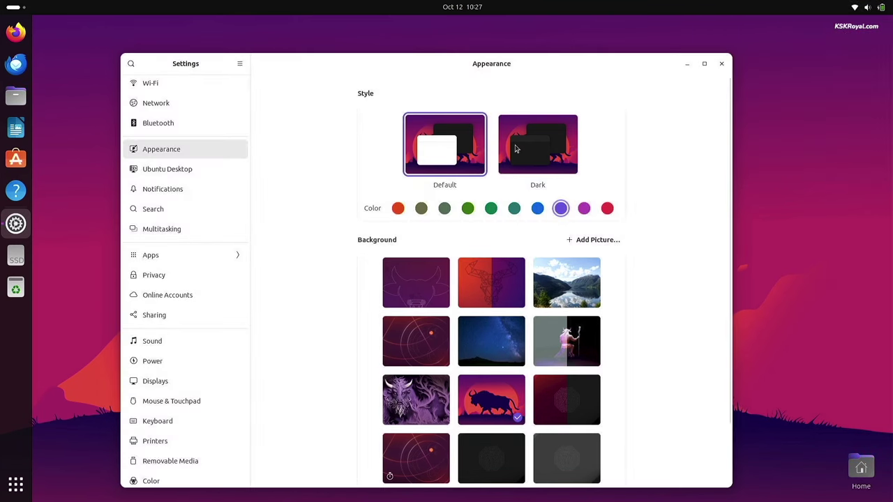
# Step: Set desktop icons to Large and hide the personal Home folder from the desktop
pyautogui.click(201, 173)
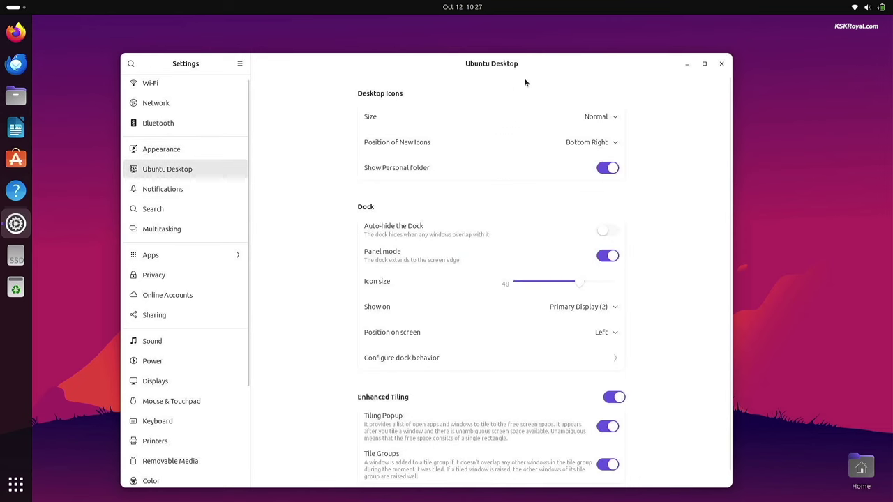
pyautogui.moveTo(541, 64); pyautogui.dragTo(544, 47)
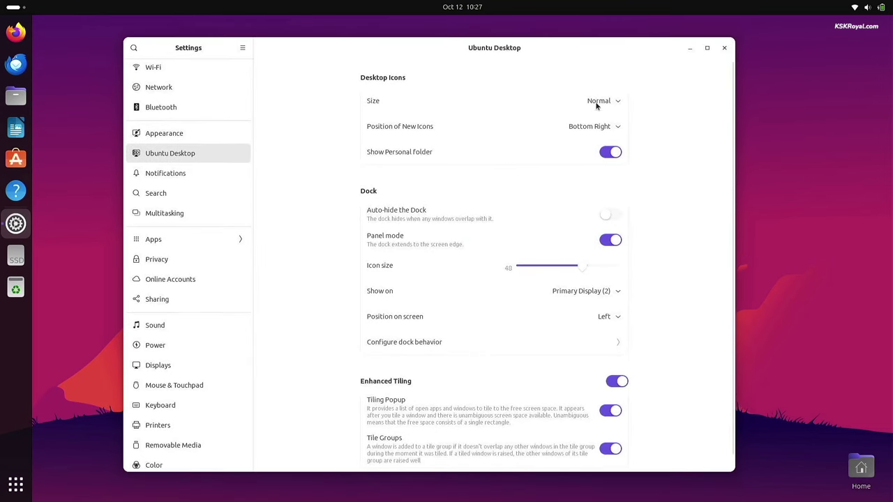
pyautogui.click(596, 102)
pyautogui.click(606, 154)
pyautogui.click(611, 103)
pyautogui.click(604, 169)
pyautogui.click(607, 101)
pyautogui.click(606, 155)
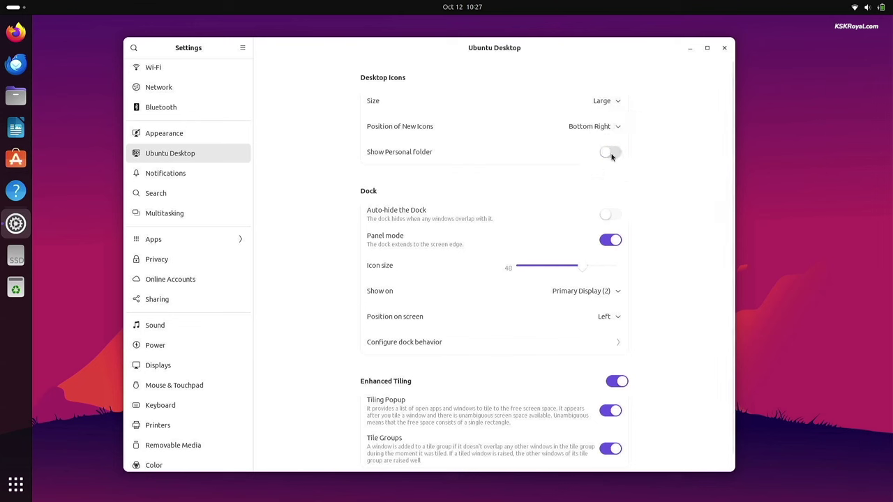
# Step: Turn on dock auto-hide and enlarge the dock icons to 64
pyautogui.scroll(-1, 461, 202)
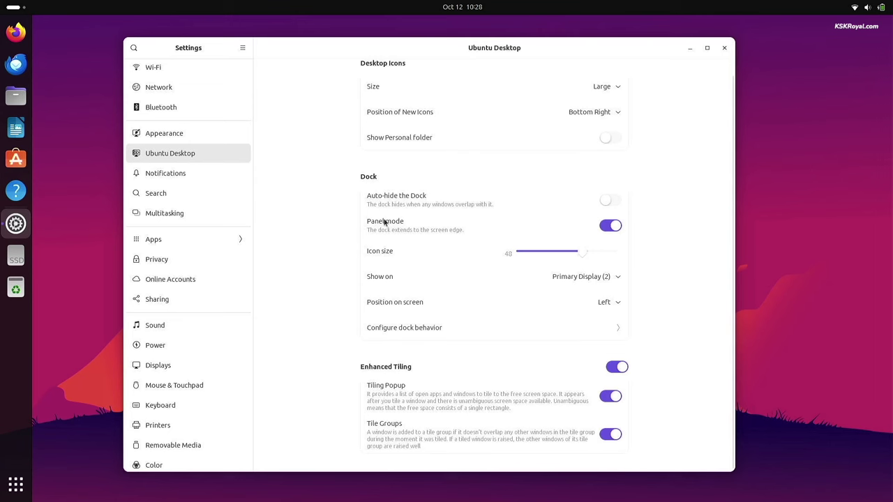
pyautogui.click(611, 200)
pyautogui.moveTo(610, 54)
pyautogui.mouseDown()
pyautogui.moveTo(441, 67)
pyautogui.moveTo(567, 70)
pyautogui.moveTo(550, 72)
pyautogui.moveTo(446, 72)
pyautogui.moveTo(601, 52)
pyautogui.mouseUp()
pyautogui.moveTo(568, 256)
pyautogui.mouseDown()
pyautogui.moveTo(540, 256)
pyautogui.moveTo(686, 251)
pyautogui.mouseUp()
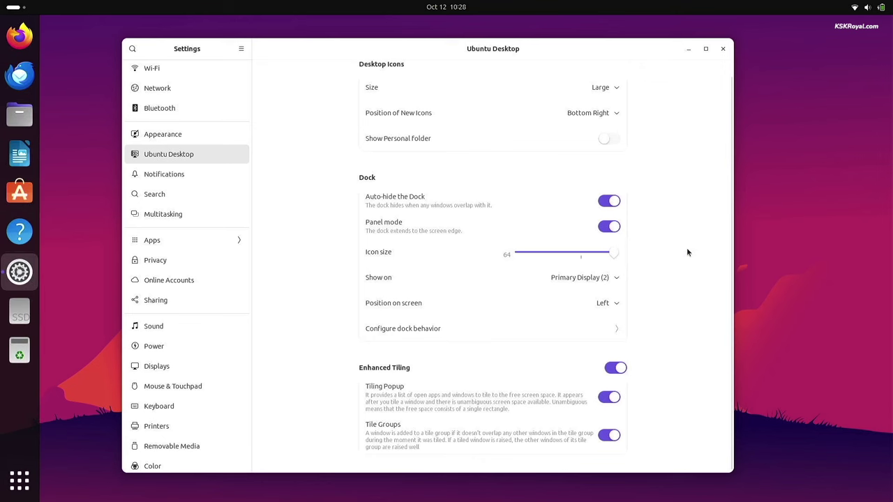
# Step: Keep the dock on the left edge and switch off panel mode for a floating dock
pyautogui.click(616, 304)
pyautogui.click(618, 341)
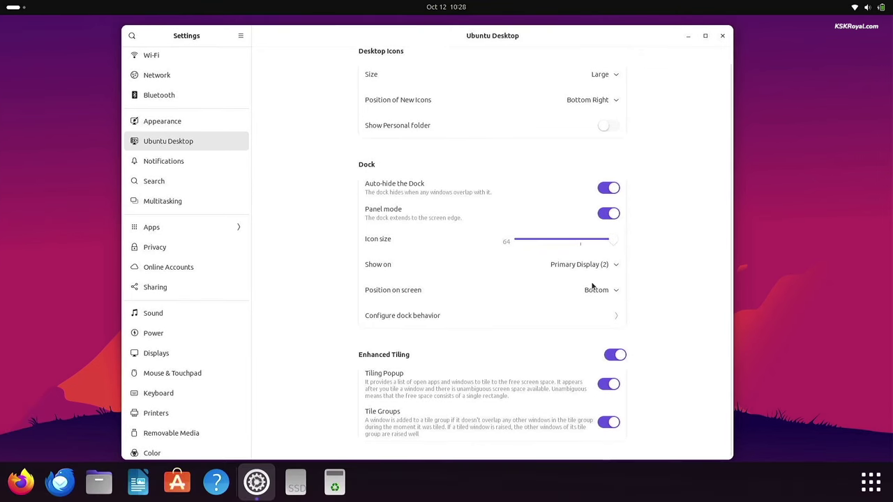
pyautogui.click(599, 290)
pyautogui.click(606, 340)
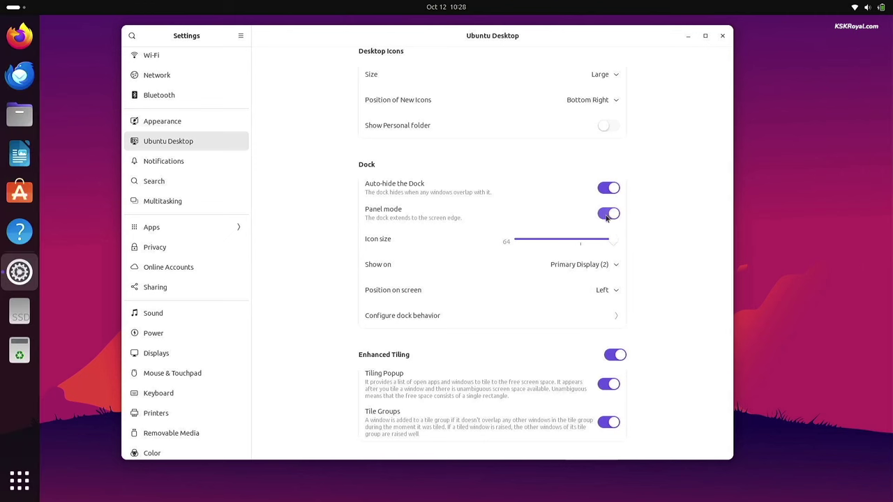
pyautogui.click(607, 217)
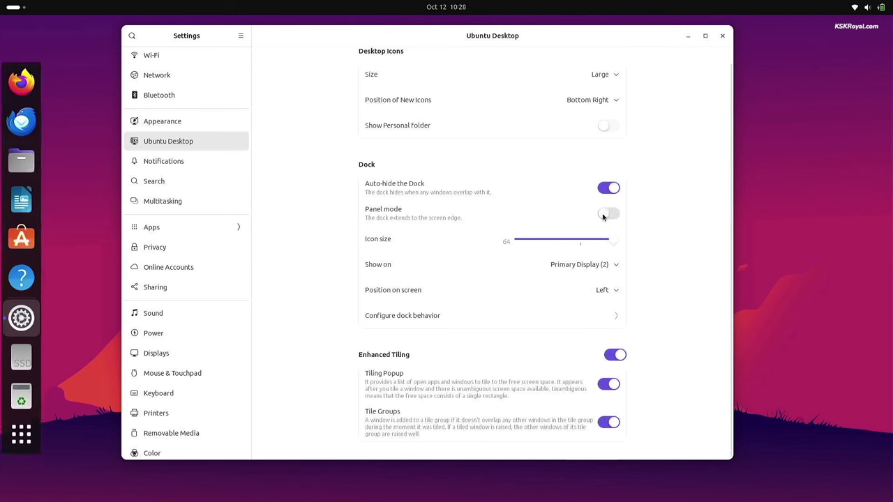
pyautogui.click(604, 216)
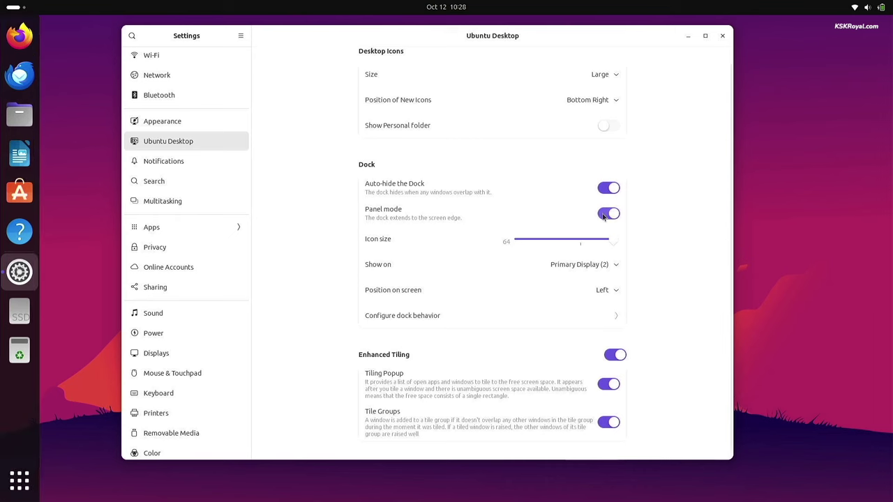
pyautogui.click(604, 216)
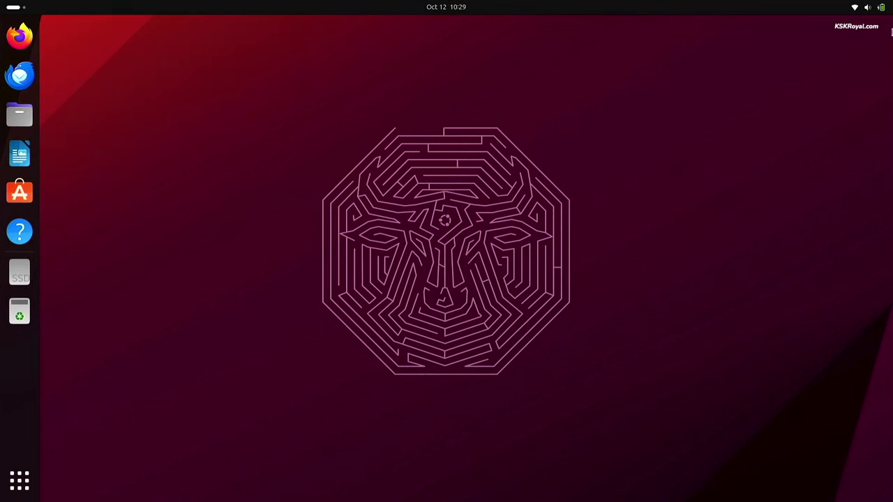
# Step: Switch Night Light on and back off, then reopen Settings and shift its window right
pyautogui.click(867, 7)
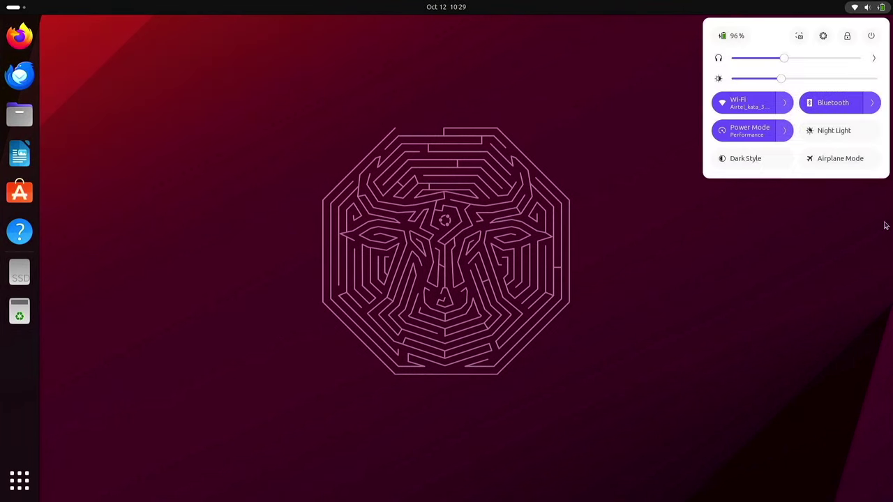
pyautogui.click(848, 138)
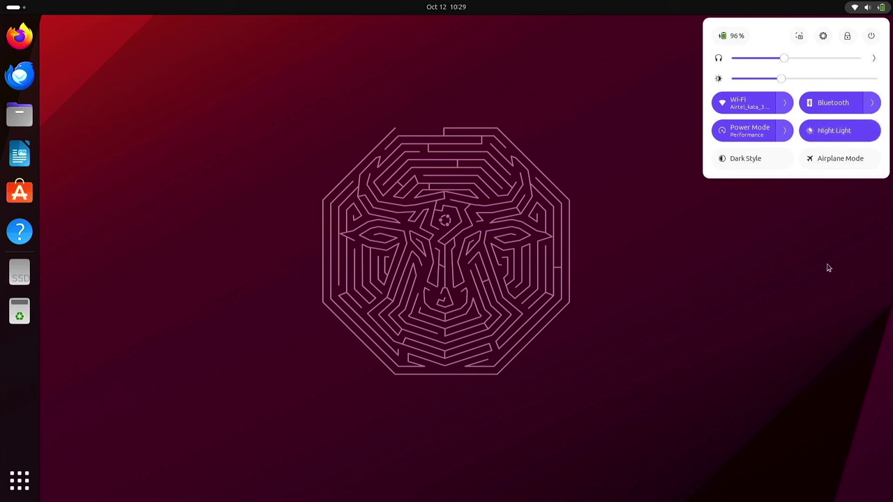
pyautogui.click(849, 136)
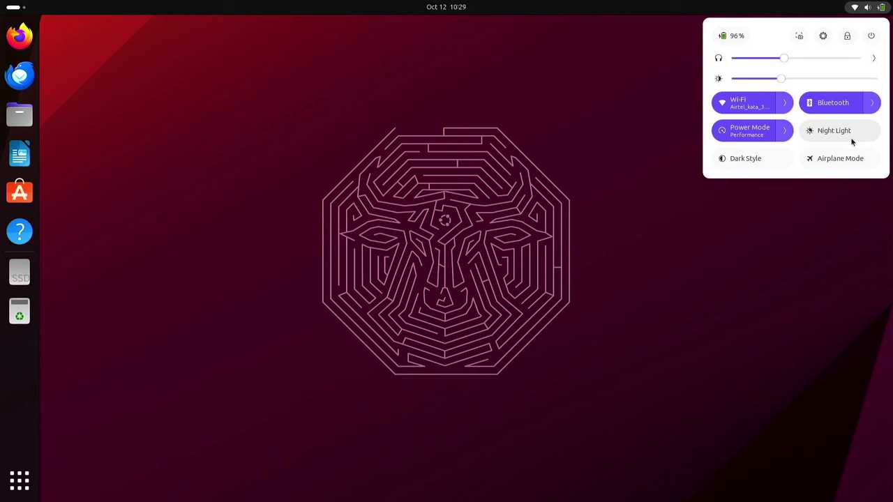
pyautogui.click(824, 36)
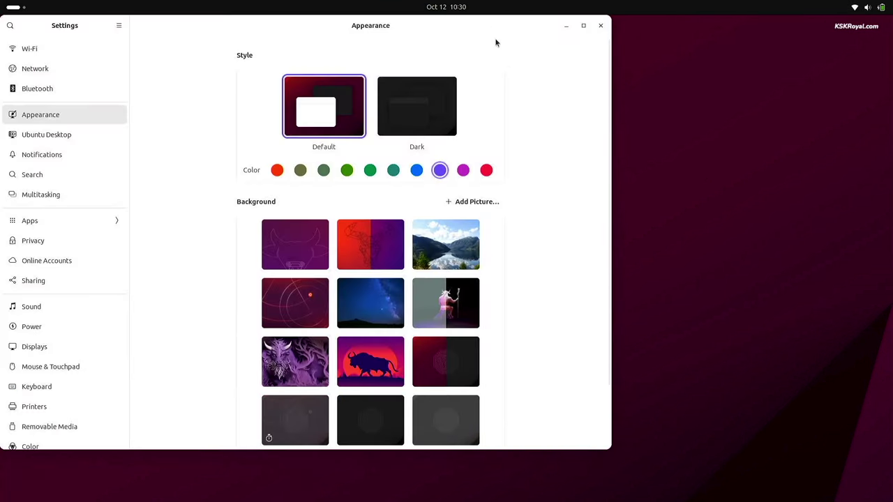
pyautogui.moveTo(494, 26); pyautogui.dragTo(615, 32)
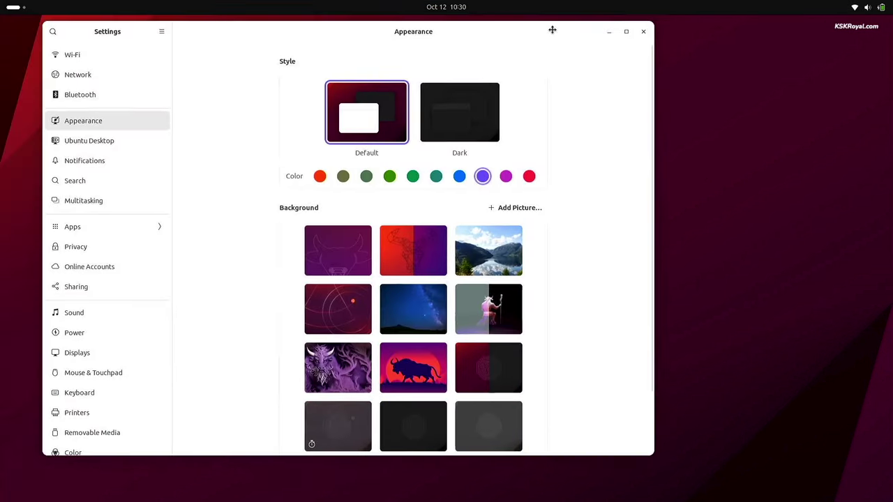
# Step: Under Displays, switch Night Light on with a Manual Schedule (20:00–06:00) and adjust the colour temperature slider
pyautogui.click(154, 357)
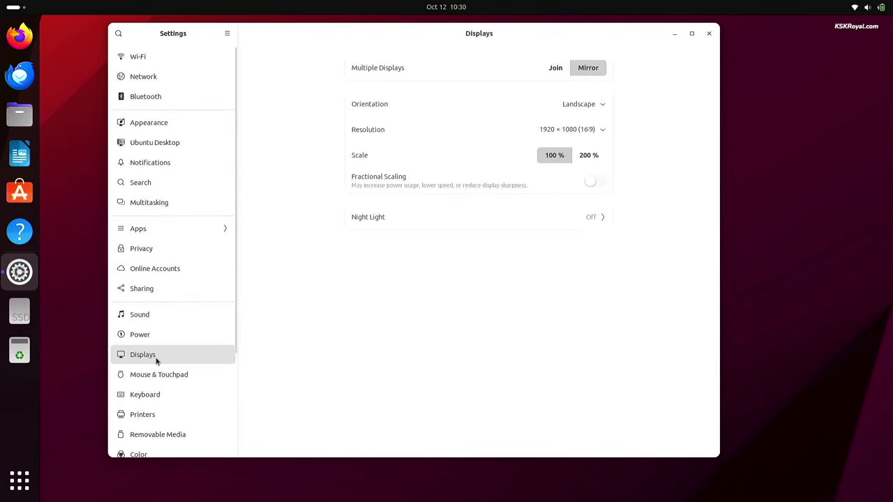
pyautogui.click(439, 219)
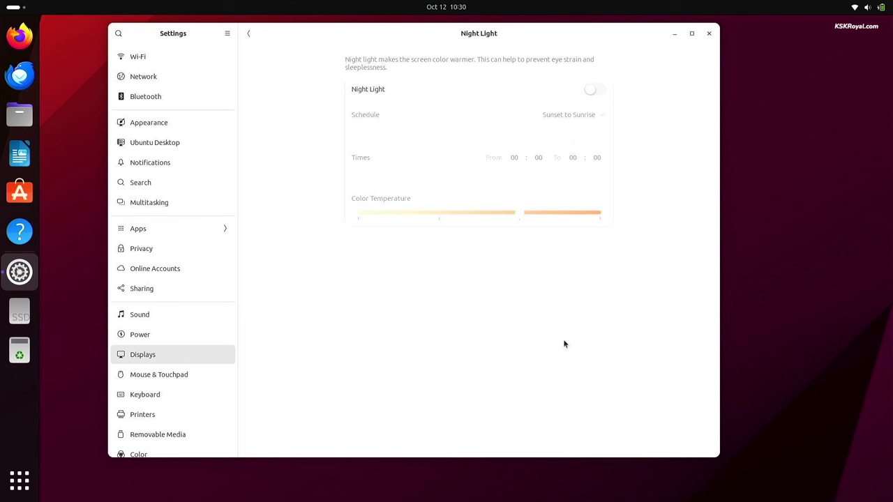
pyautogui.click(598, 92)
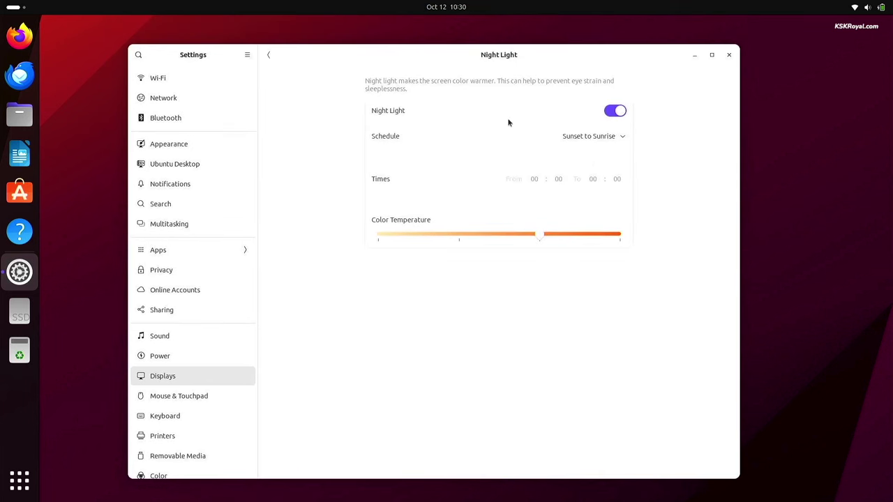
pyautogui.click(615, 137)
pyautogui.click(604, 172)
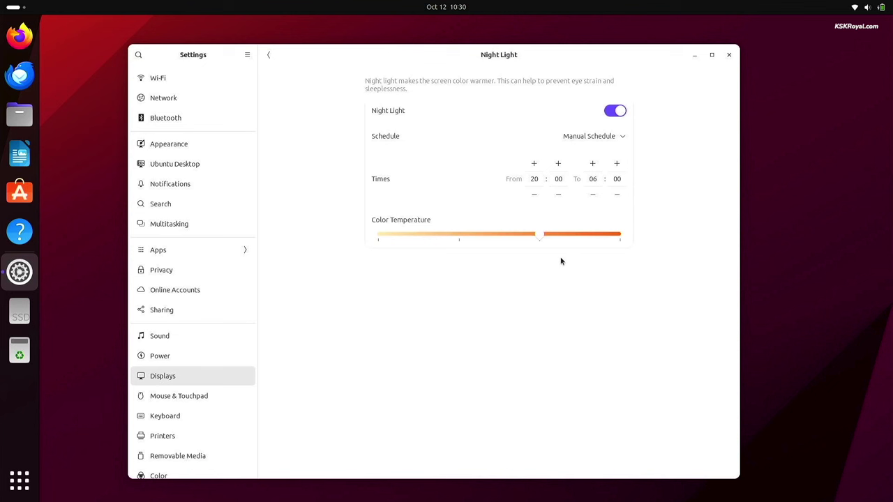
pyautogui.moveTo(536, 240); pyautogui.dragTo(494, 238)
pyautogui.click(209, 376)
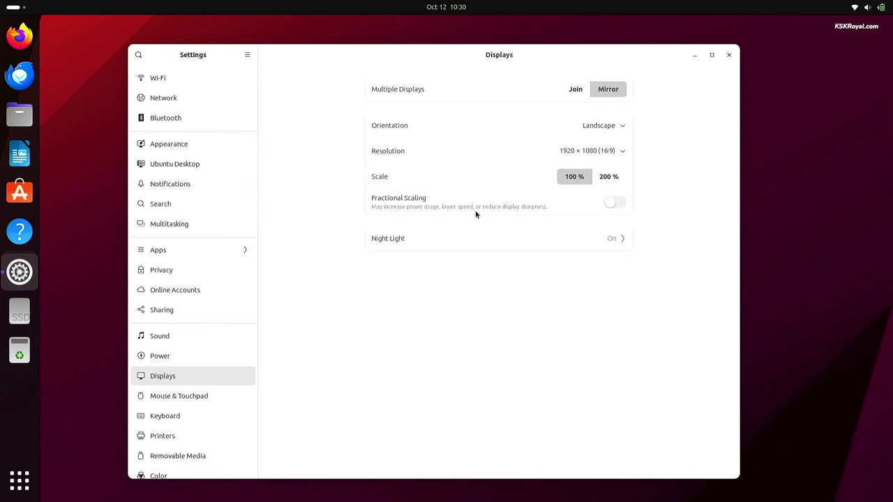
# Step: Enable fractional scaling, try 125%, then keep the display scale at 100%
pyautogui.click(613, 203)
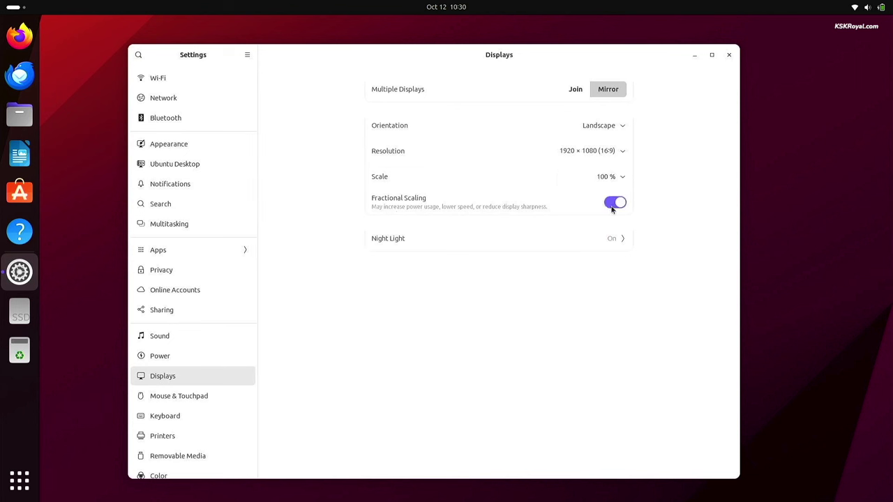
pyautogui.click(612, 177)
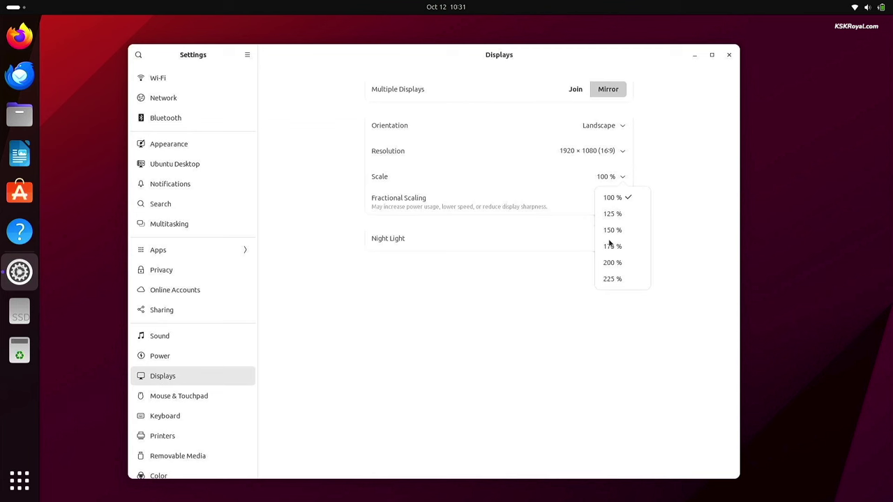
pyautogui.click(612, 214)
pyautogui.click(721, 56)
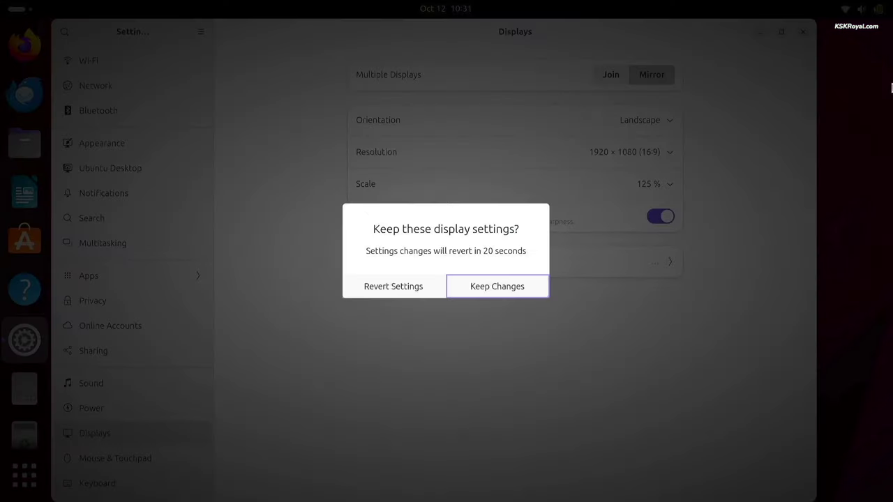
pyautogui.click(518, 286)
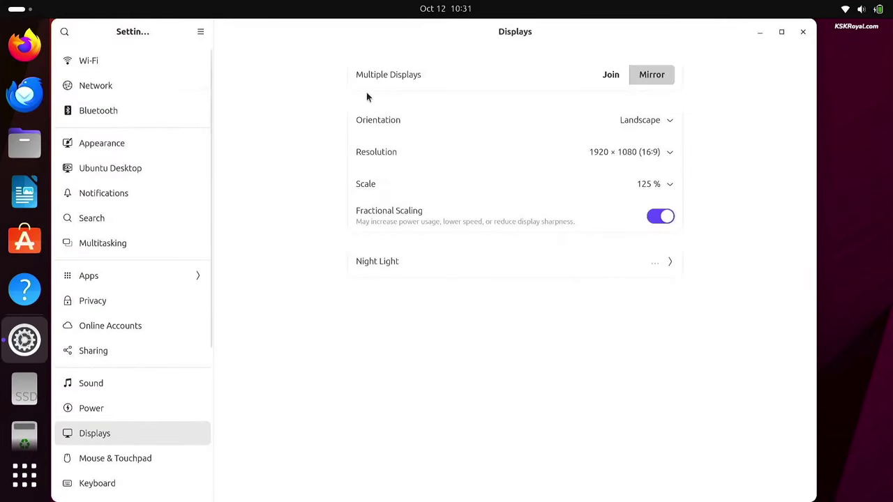
pyautogui.click(801, 33)
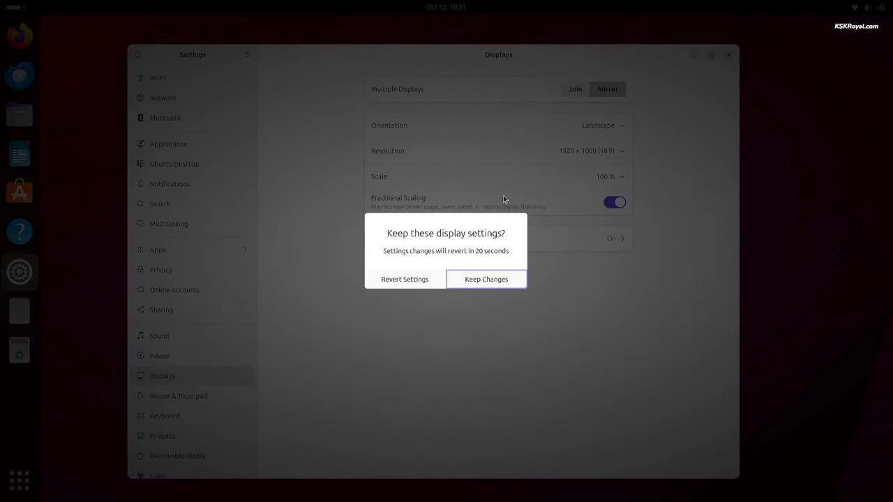
pyautogui.click(485, 273)
# Step: Turn on Large Text under Accessibility > Seeing
pyautogui.scroll(-5, 230, 365)
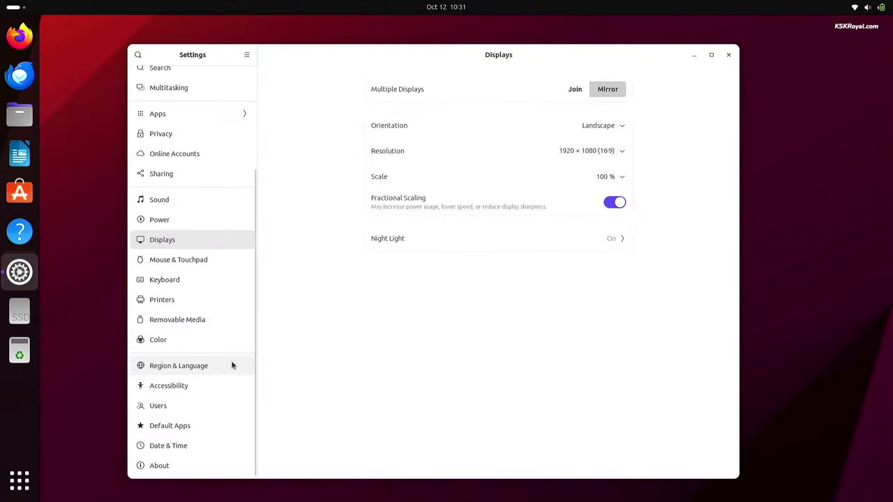
pyautogui.click(198, 386)
pyautogui.click(388, 125)
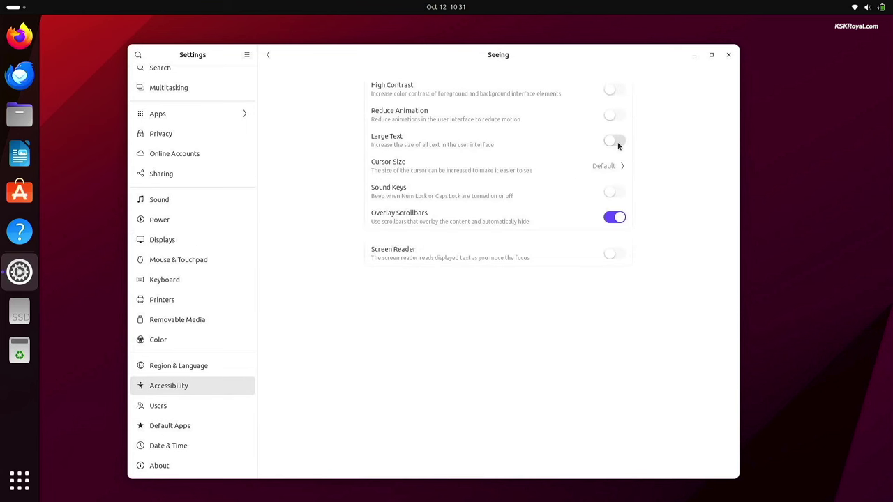
pyautogui.click(617, 142)
pyautogui.moveTo(523, 56); pyautogui.dragTo(510, 49)
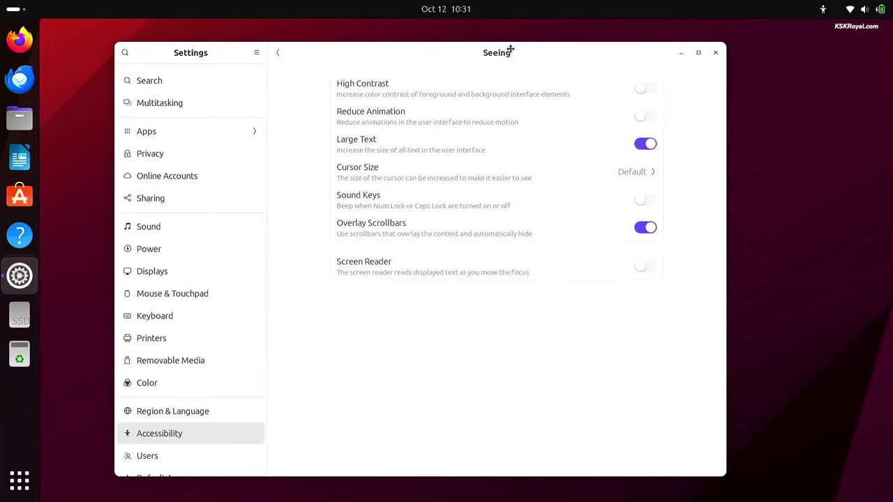
pyautogui.click(865, 9)
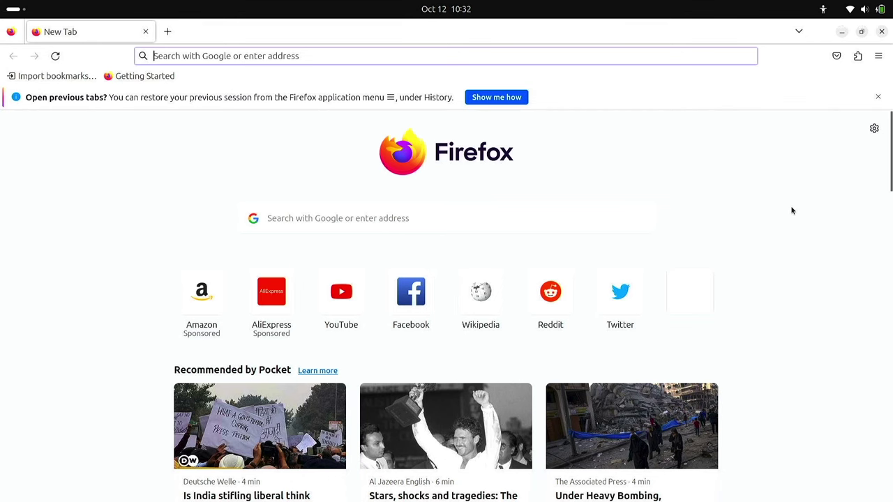
# Step: In Firefox settings, enable opening previous windows and tabs and Ctrl+Tab cycling in recent order
pyautogui.scroll(-10, 774, 279)
pyautogui.scroll(-5, 768, 308)
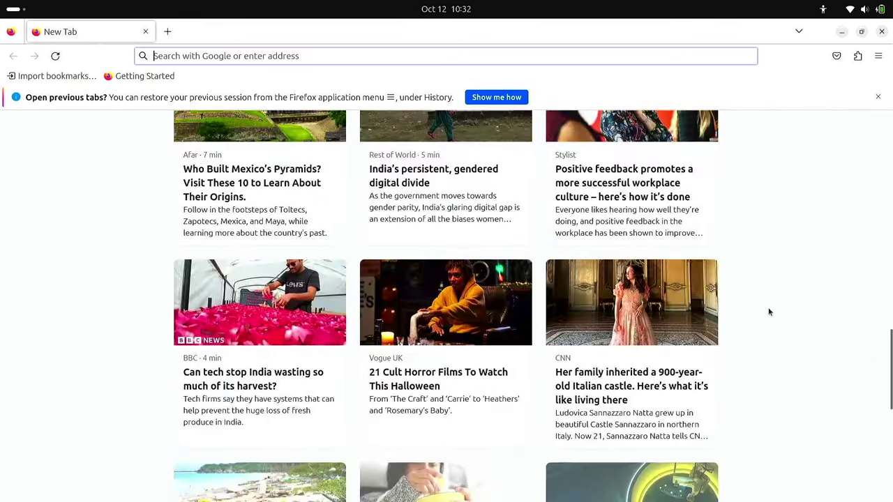
pyautogui.scroll(1, 769, 308)
pyautogui.scroll(1, 769, 308)
pyautogui.scroll(-3, 768, 309)
pyautogui.scroll(-3, 771, 311)
pyautogui.click(878, 56)
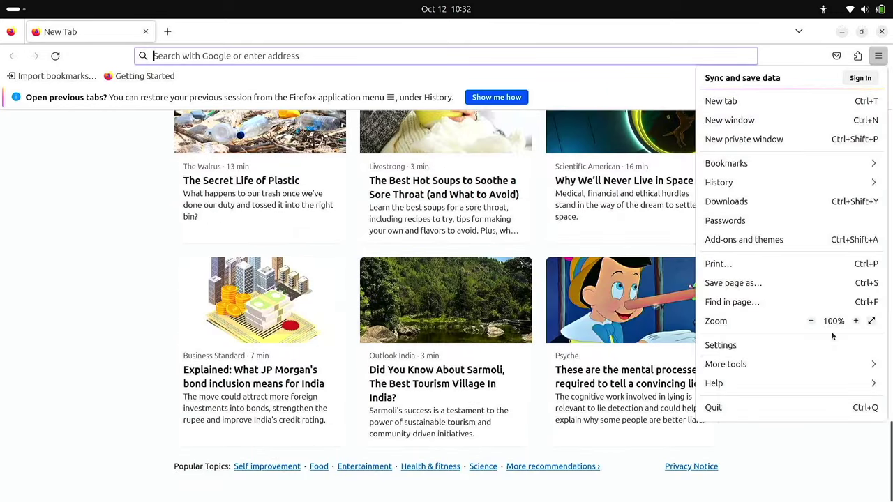
pyautogui.click(822, 352)
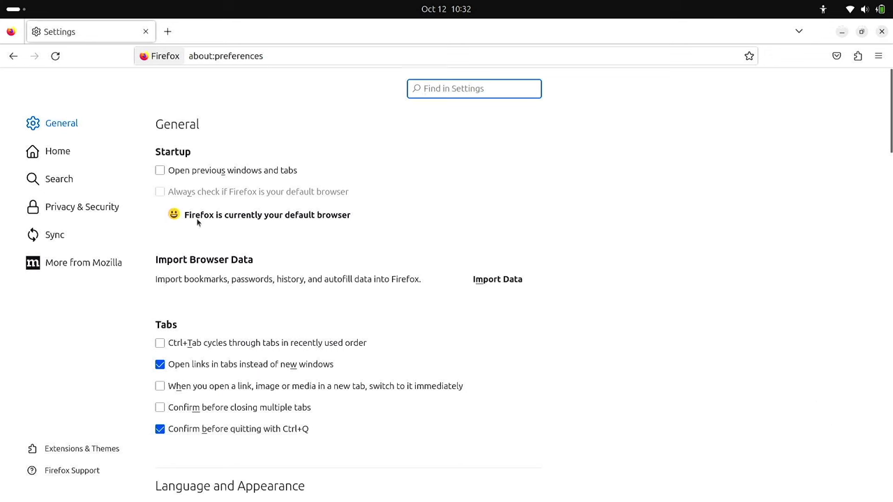
pyautogui.click(160, 173)
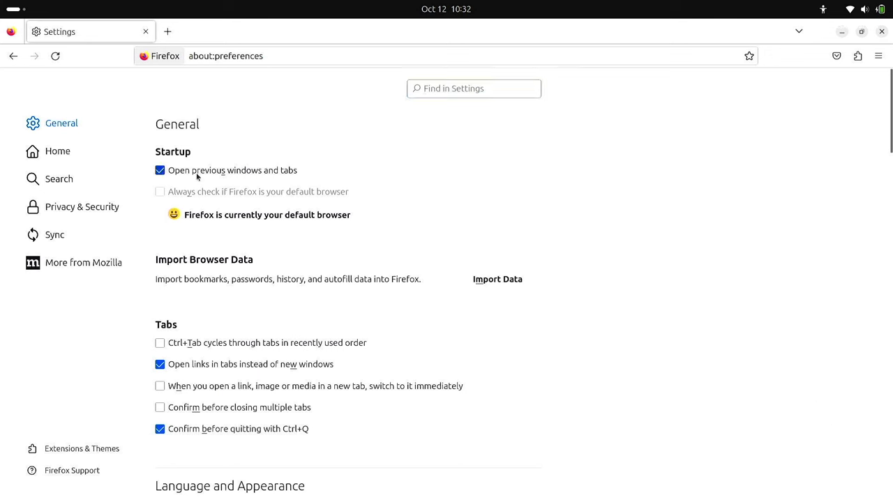
pyautogui.click(161, 344)
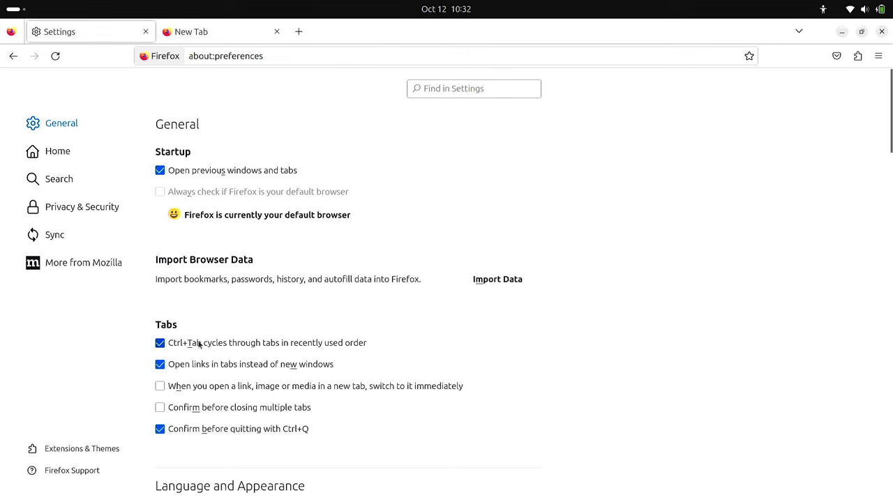
# Step: Turn on Always show scrollbars, leaving recommended performance settings enabled
pyautogui.scroll(-1, 199, 344)
pyautogui.scroll(-1, 199, 343)
pyautogui.scroll(-3, 198, 343)
pyautogui.scroll(-5, 199, 344)
pyautogui.scroll(-10, 198, 344)
pyautogui.scroll(-5, 199, 345)
pyautogui.click(160, 351)
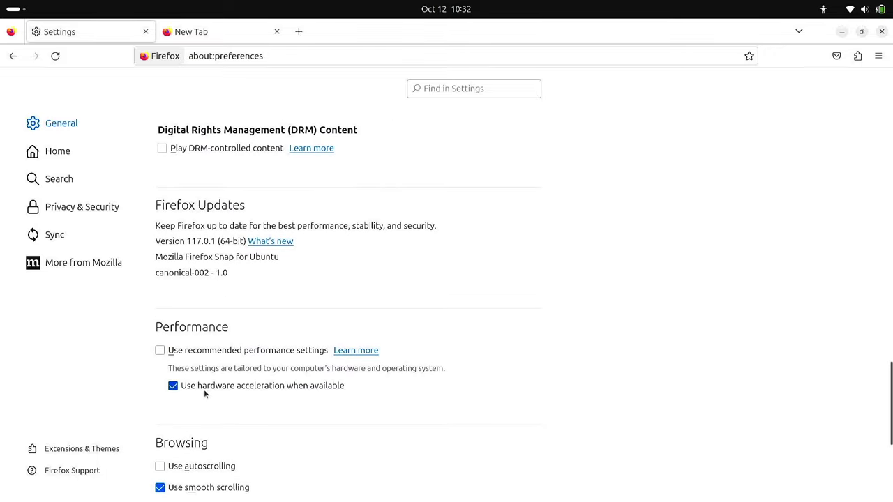
pyautogui.click(160, 352)
pyautogui.scroll(-2, 243, 366)
pyautogui.scroll(-3, 246, 368)
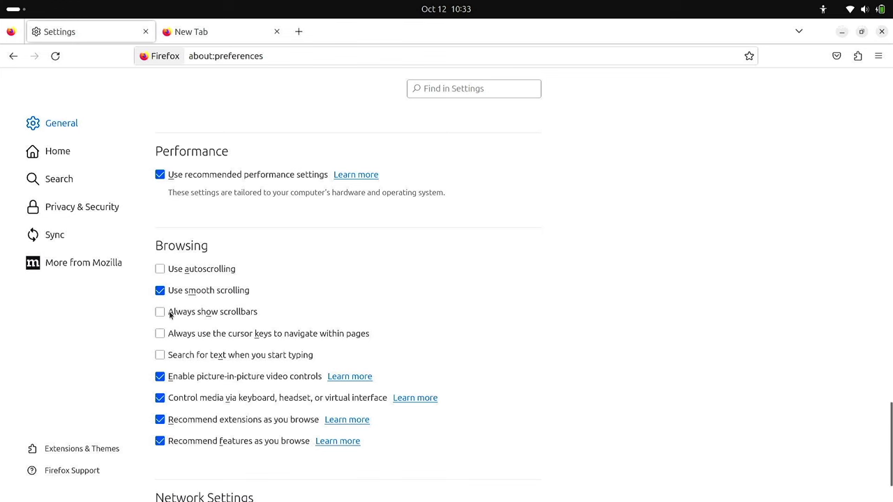
pyautogui.click(159, 312)
# Step: Allow Firefox to play DRM-controlled content
pyautogui.scroll(-2, 224, 332)
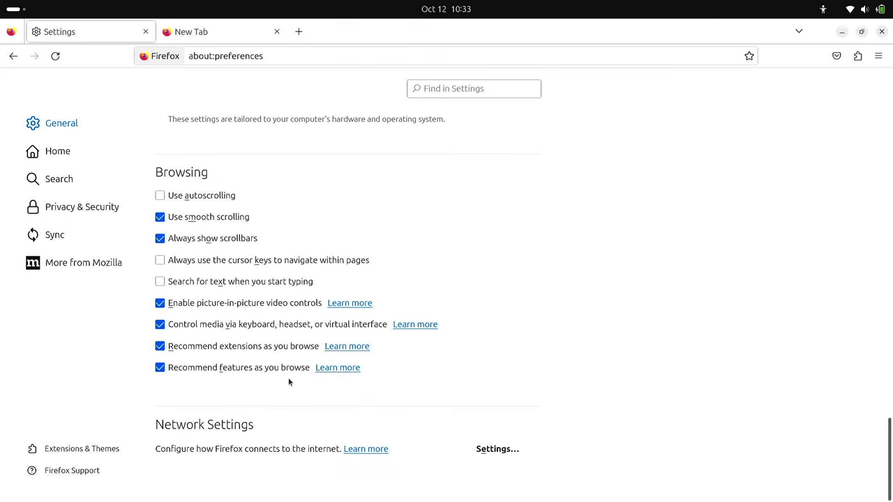
pyautogui.scroll(5, 289, 381)
pyautogui.moveTo(158, 232); pyautogui.dragTo(357, 238)
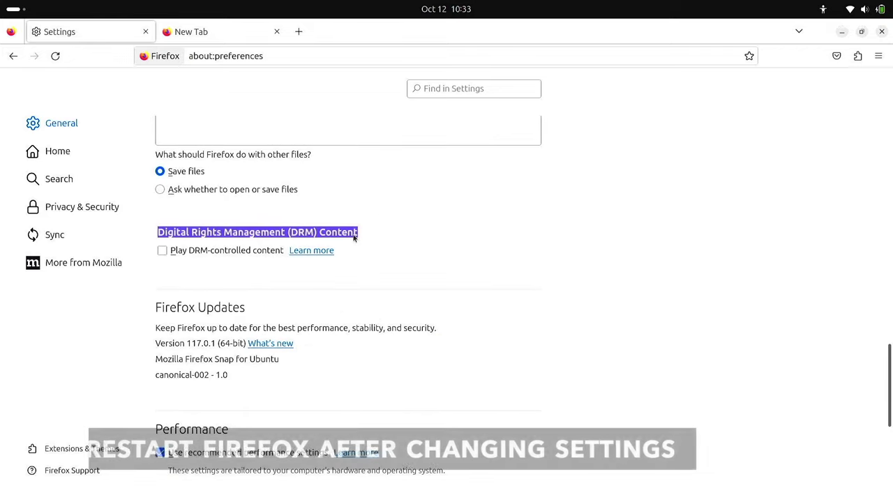
pyautogui.click(163, 251)
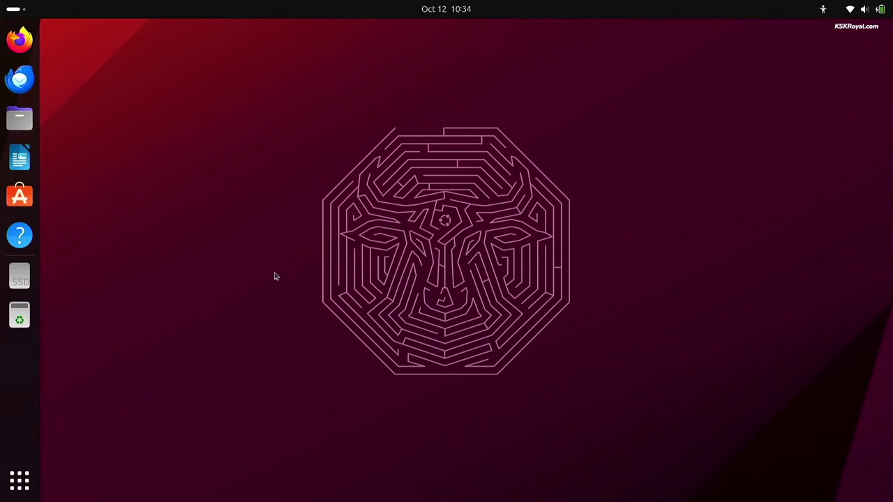
# Step: Open a maximized terminal from the desktop's Open in Terminal option
pyautogui.rightClick(332, 172)
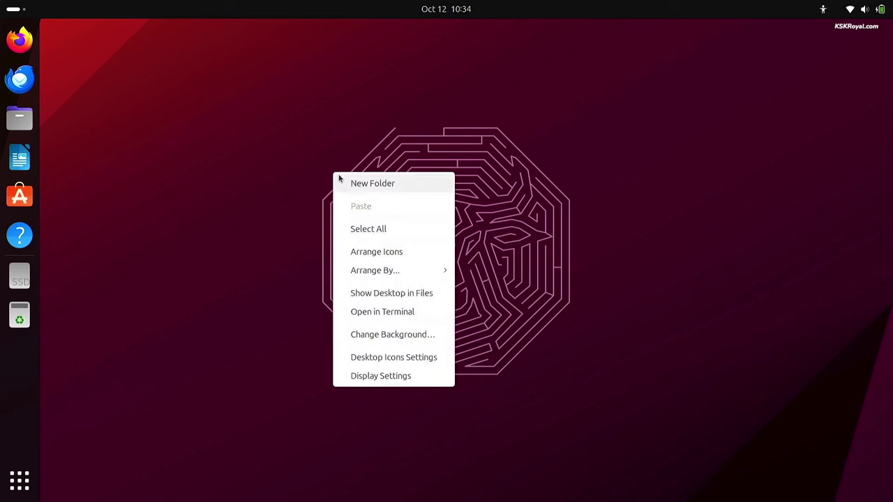
pyautogui.click(400, 312)
pyautogui.doubleClick(333, 35)
# Step: Install gnome-tweaks with 'sudo nala install gnome-tweaks', authenticating and confirming with y
pyautogui.write('sudo nala install gnome-tweaks')
pyautogui.press('Return')
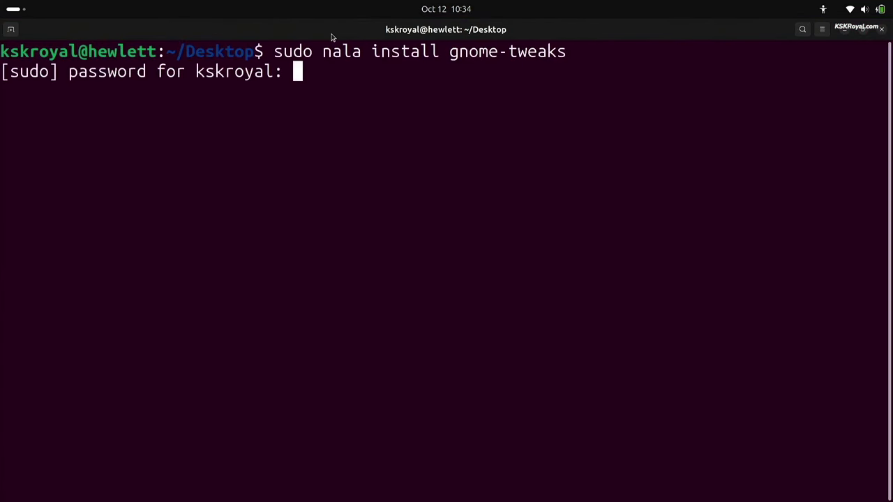
pyautogui.press('Return')
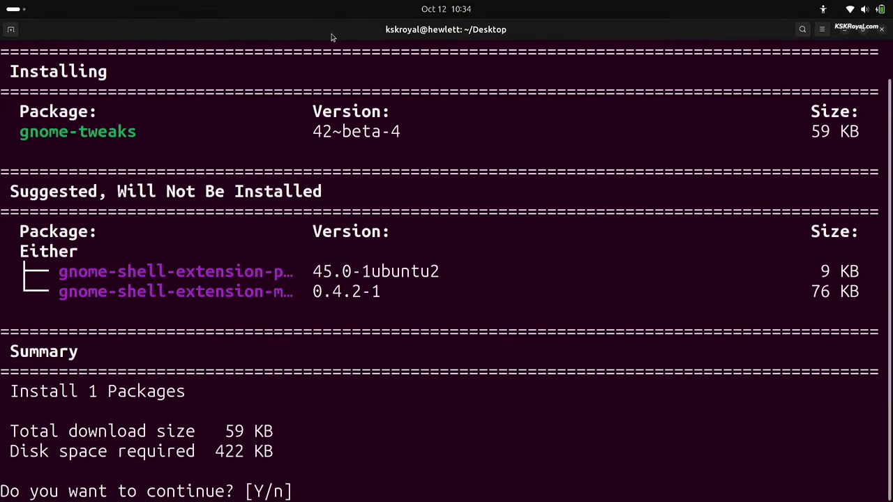
pyautogui.write('y')
pyautogui.press('Return')
pyautogui.press('super')
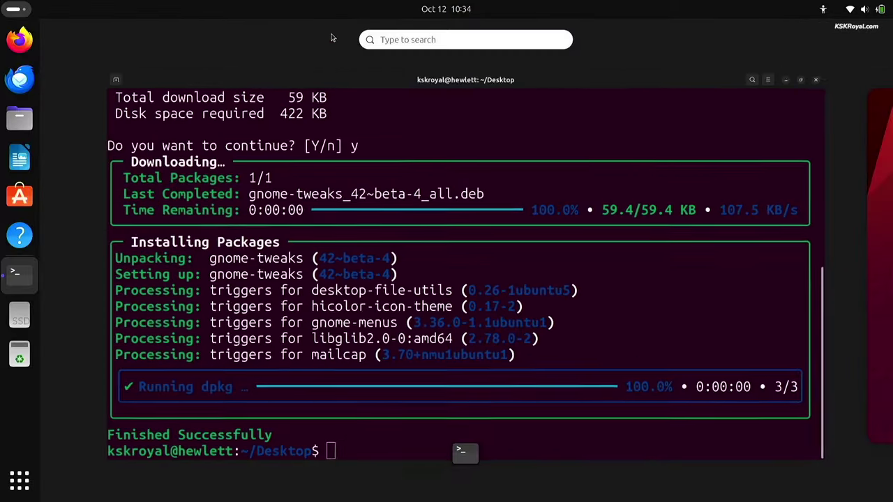
# Step: Launch GNOME Tweaks by searching 'tw' in the application grid
pyautogui.click(19, 480)
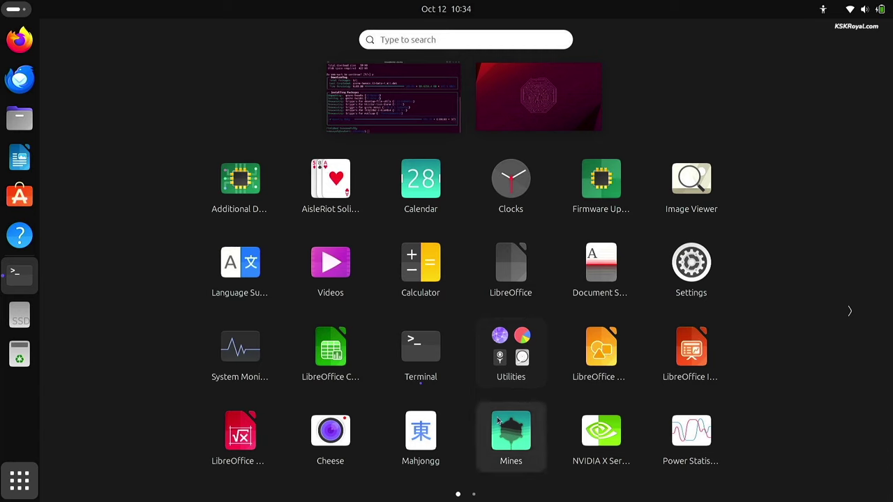
pyautogui.scroll(-1, 497, 420)
pyautogui.write('tw')
pyautogui.click(248, 110)
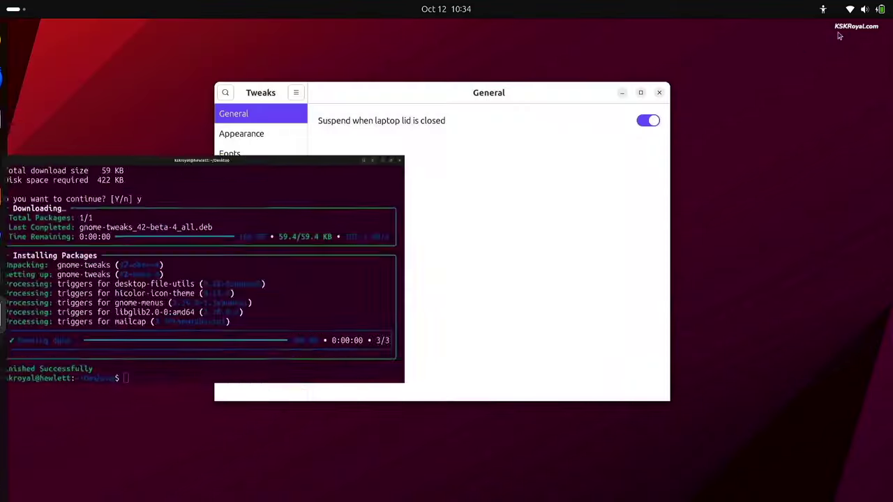
# Step: Browse the Tweaks sections and hide the maximize titlebar button, keeping minimize
pyautogui.click(284, 134)
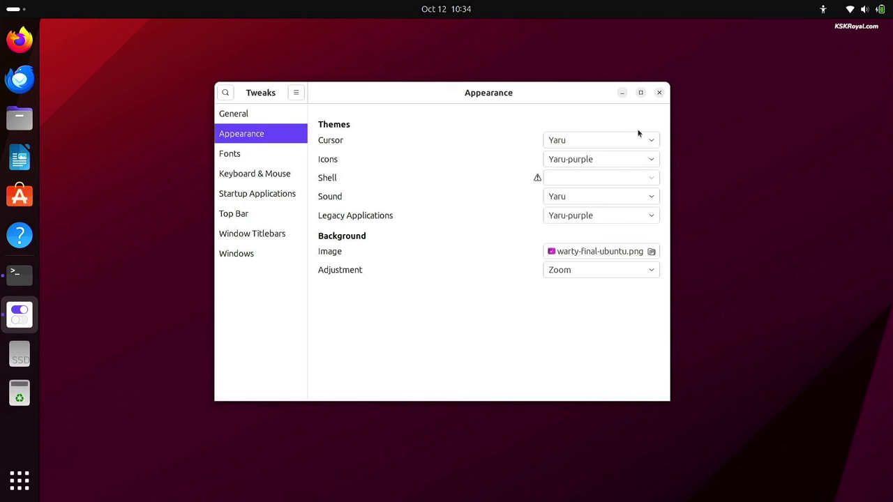
pyautogui.click(276, 159)
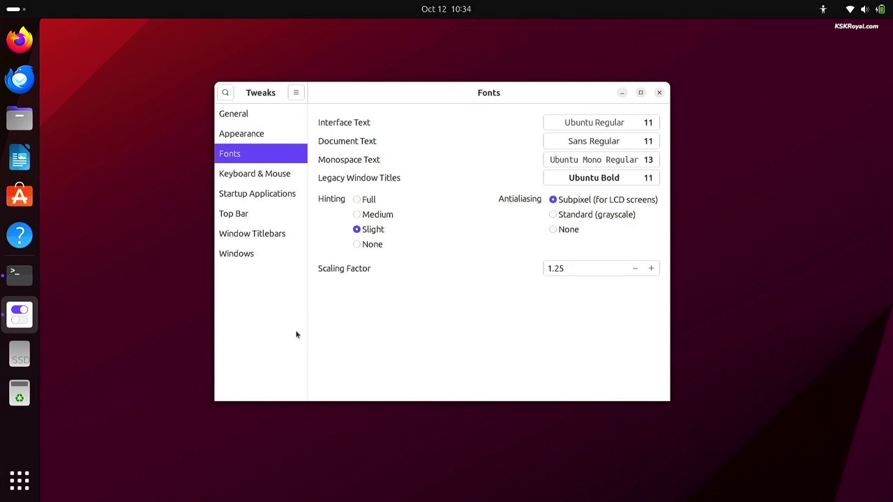
pyautogui.click(275, 194)
pyautogui.click(282, 237)
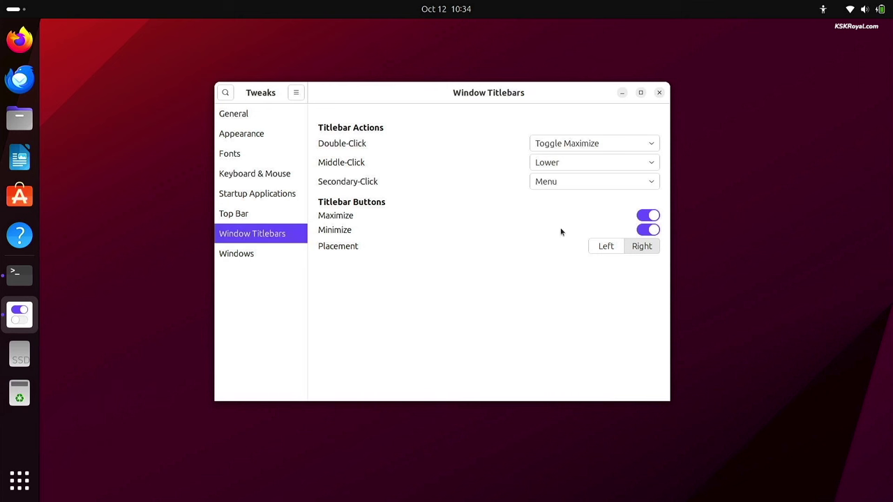
pyautogui.click(642, 215)
pyautogui.click(647, 231)
pyautogui.click(645, 230)
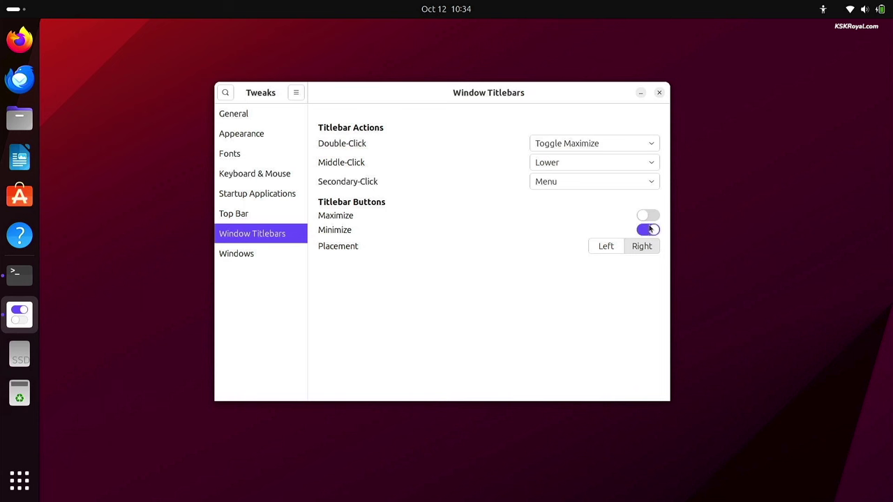
# Step: Enable Center New Windows, close Tweaks, and open Files at Home
pyautogui.click(272, 256)
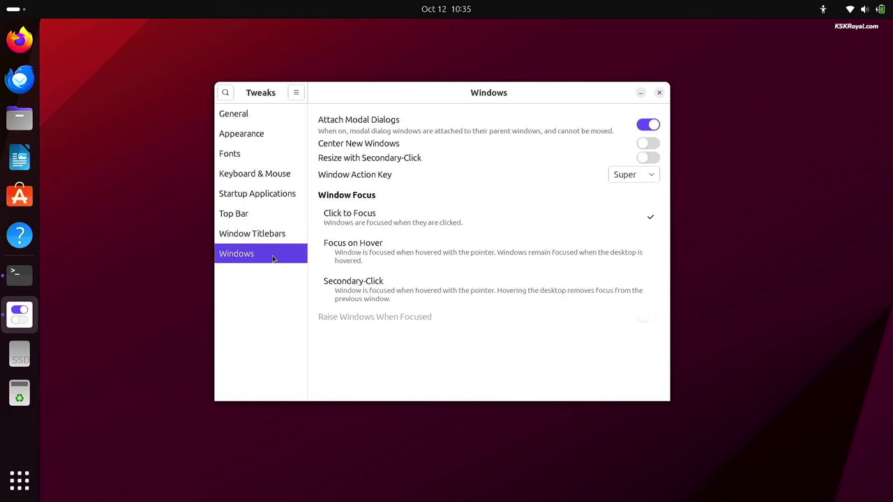
pyautogui.click(653, 147)
pyautogui.click(658, 92)
pyautogui.click(20, 118)
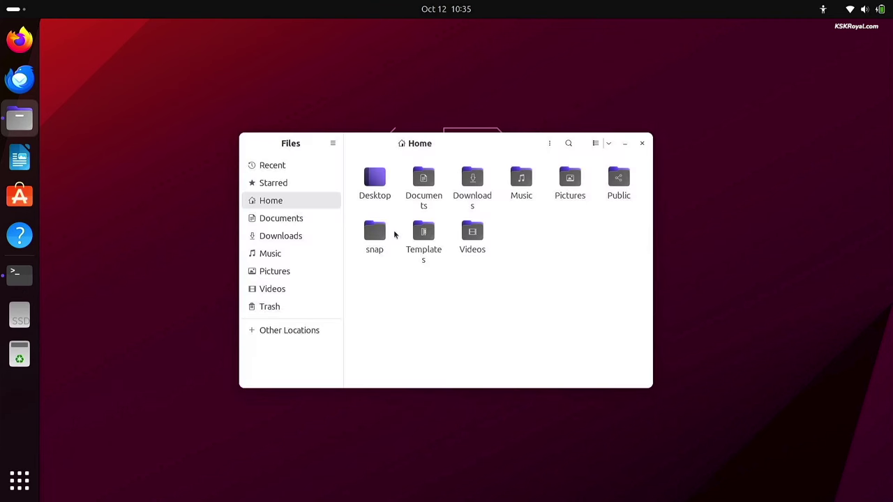
# Step: Launch Calculator from the application grid, then return to the app grid
pyautogui.press('super+a')
pyautogui.click(429, 270)
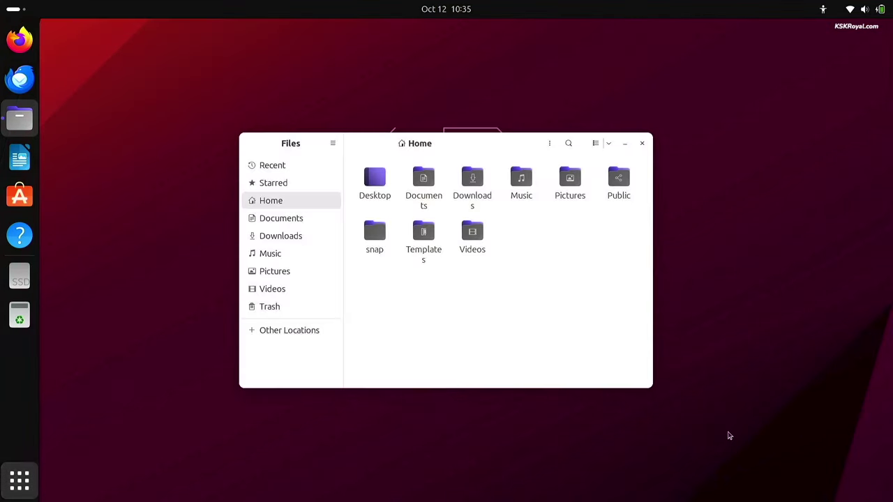
pyautogui.click(38, 481)
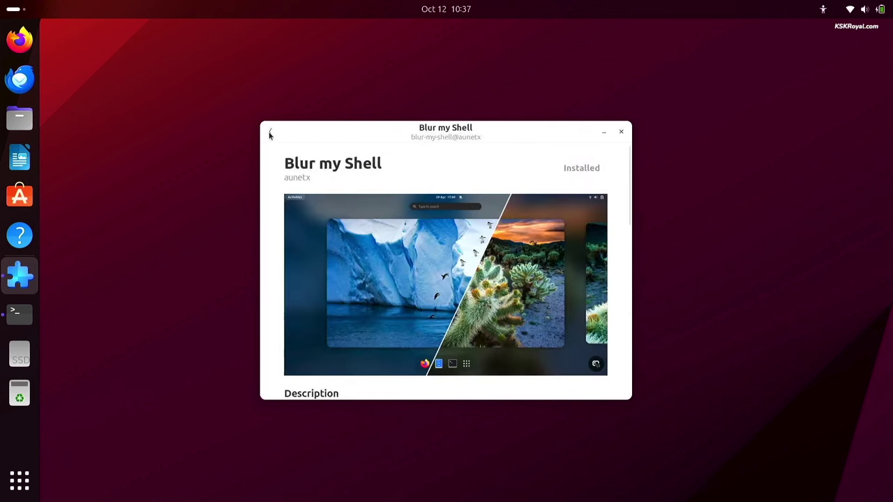
pyautogui.click(5, 498)
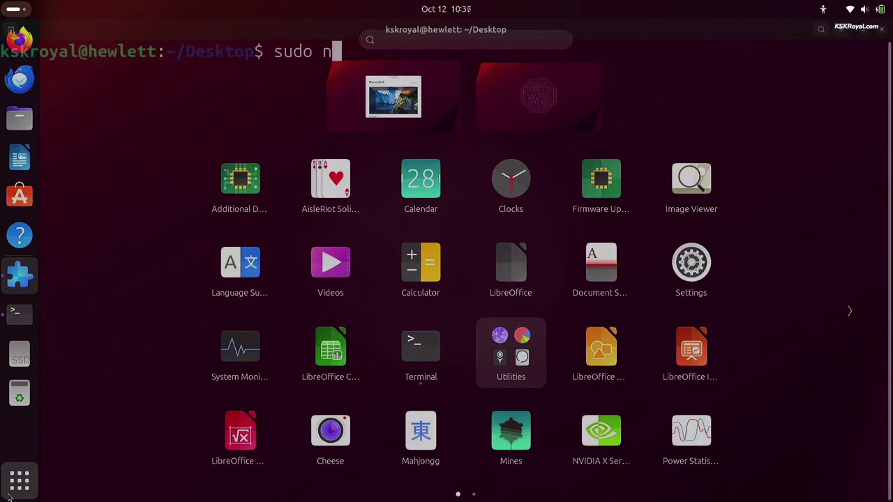
# Step: Install gnome-shell-extension-manager with nala, confirming with Y
pyautogui.write('ala ')
pyautogui.write('install gnome-shell-extension-manager')
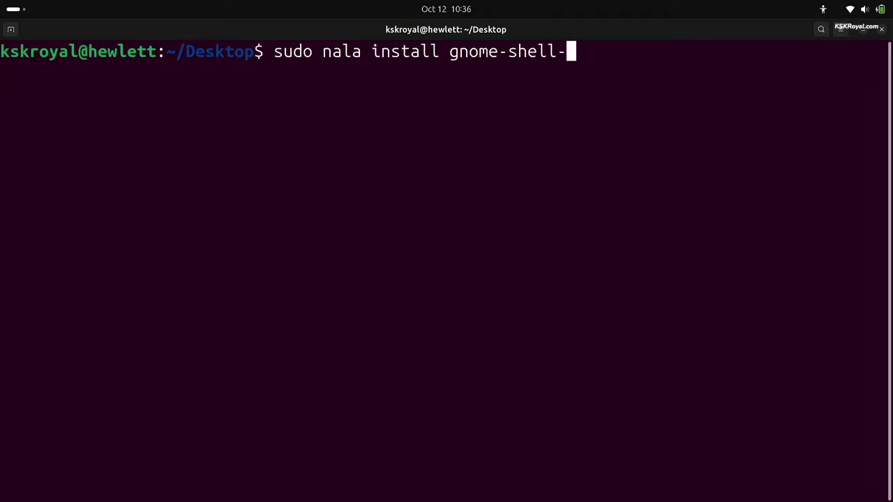
pyautogui.press('Return')
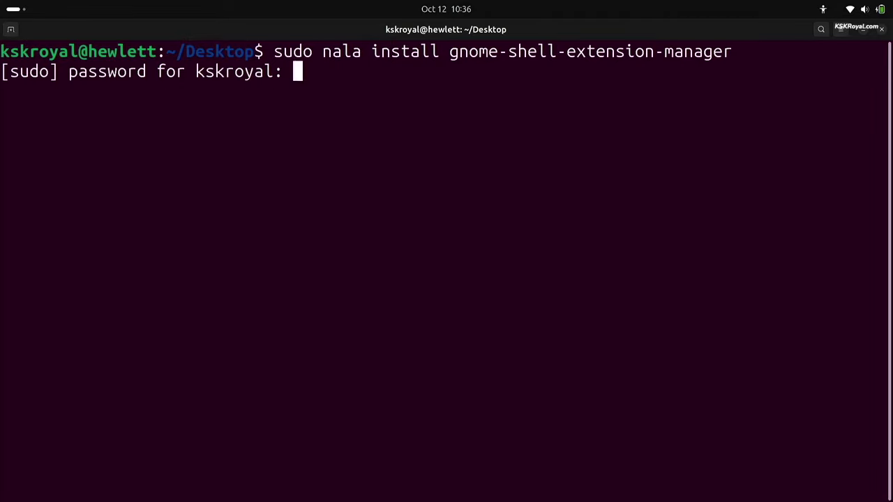
pyautogui.write('Y')
pyautogui.press('Return')
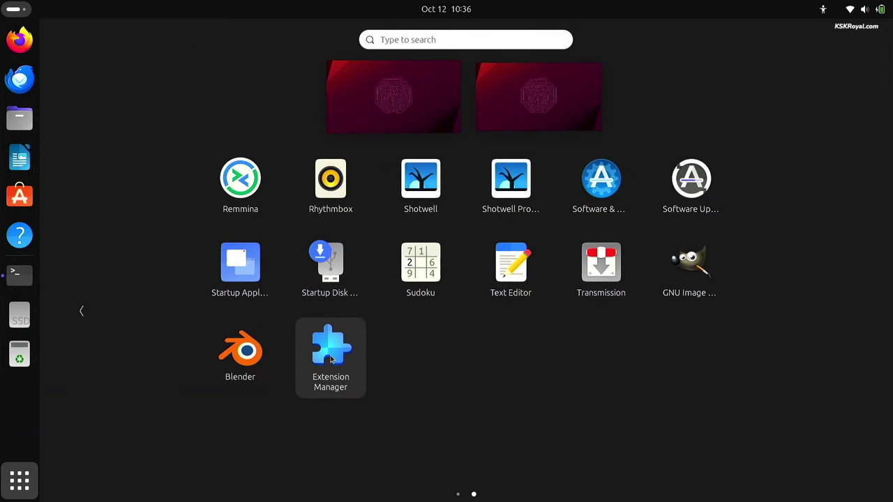
# Step: In Extension Manager, search 'blur' and install the Blur my Shell extension
pyautogui.click(332, 359)
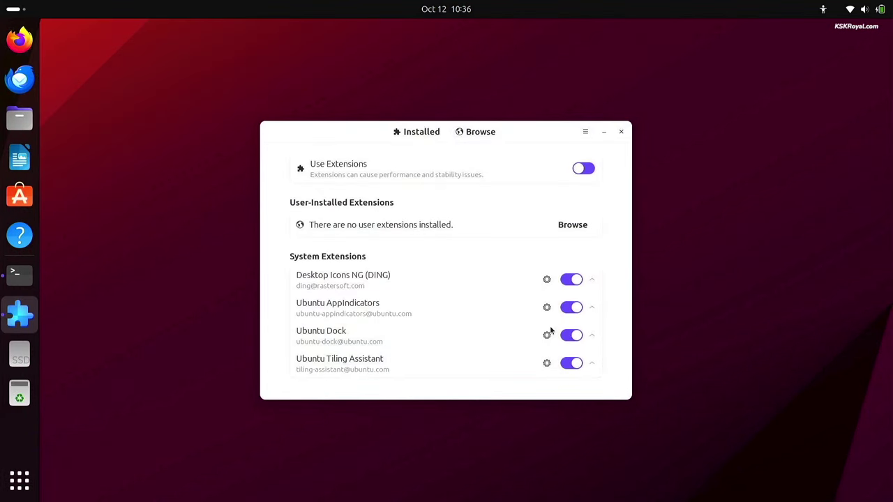
pyautogui.click(586, 232)
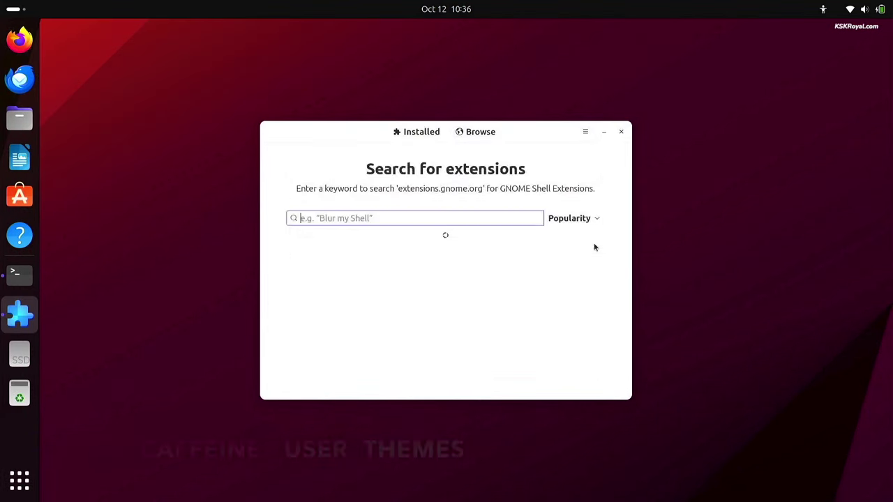
pyautogui.write('blur')
pyautogui.scroll(-3, 468, 365)
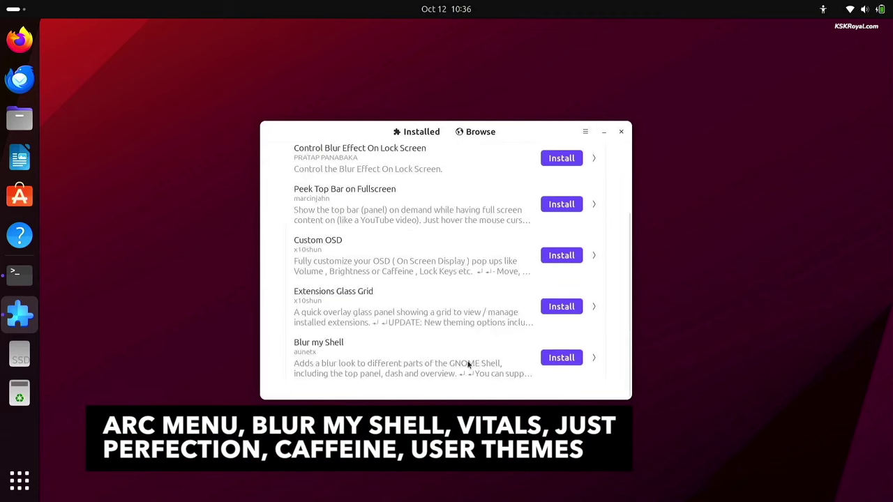
pyautogui.click(468, 365)
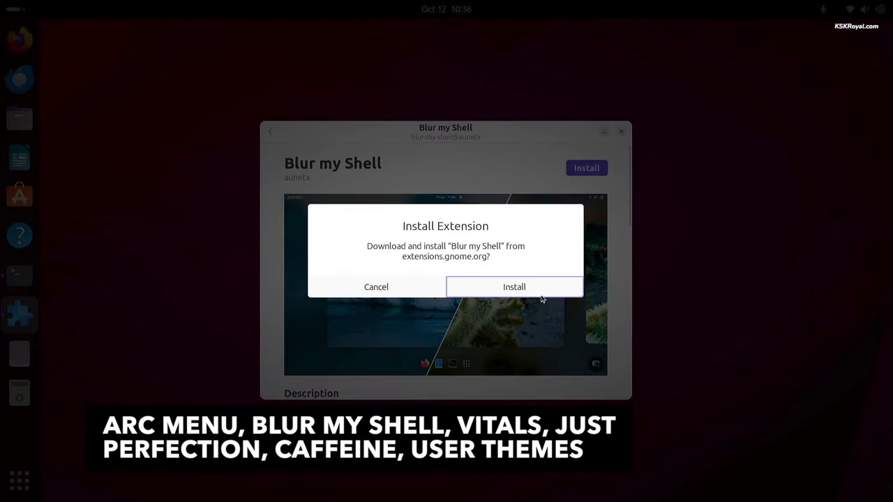
pyautogui.click(538, 287)
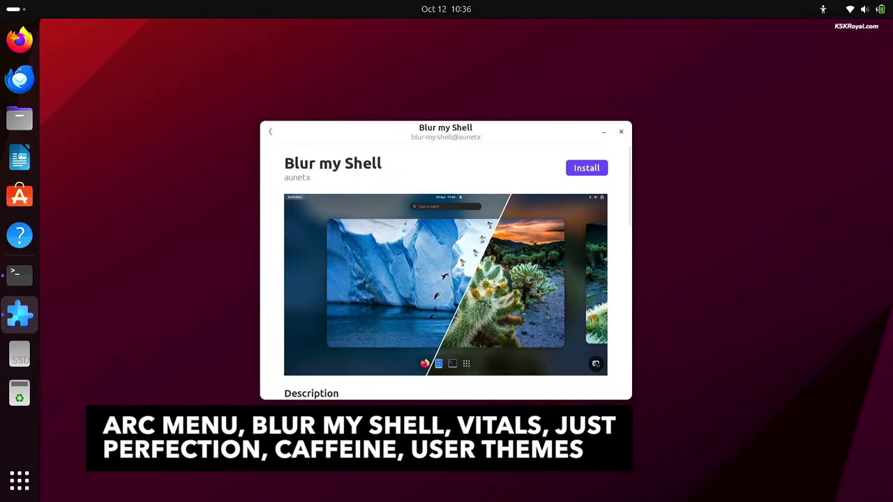
# Step: Check the Vitals sensor readings in the top bar, then close them
pyautogui.click(7, 495)
pyautogui.click(7, 497)
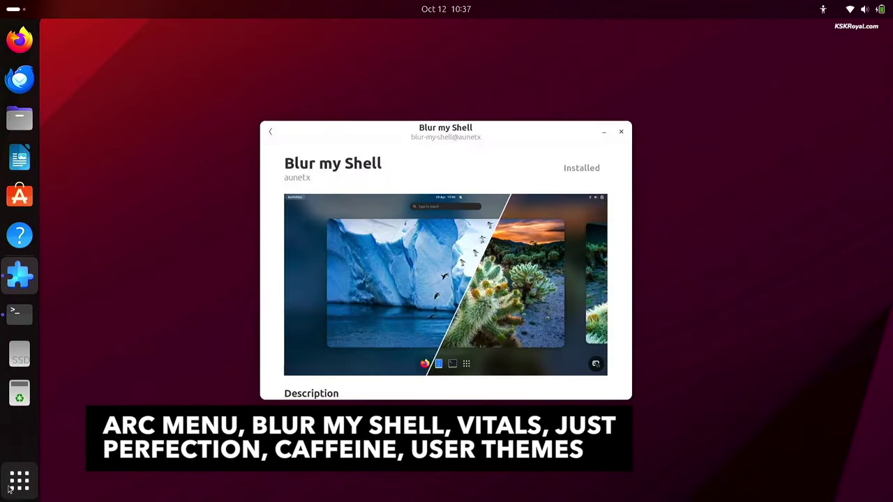
pyautogui.click(9, 497)
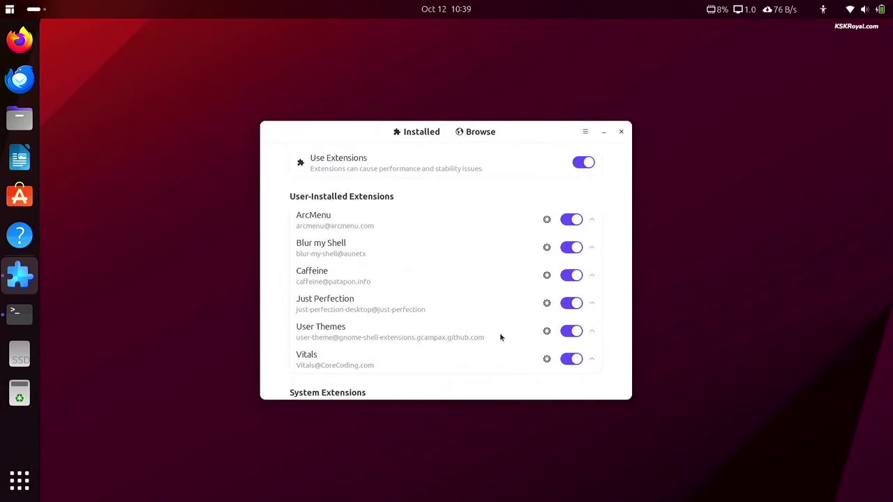
pyautogui.click(754, 9)
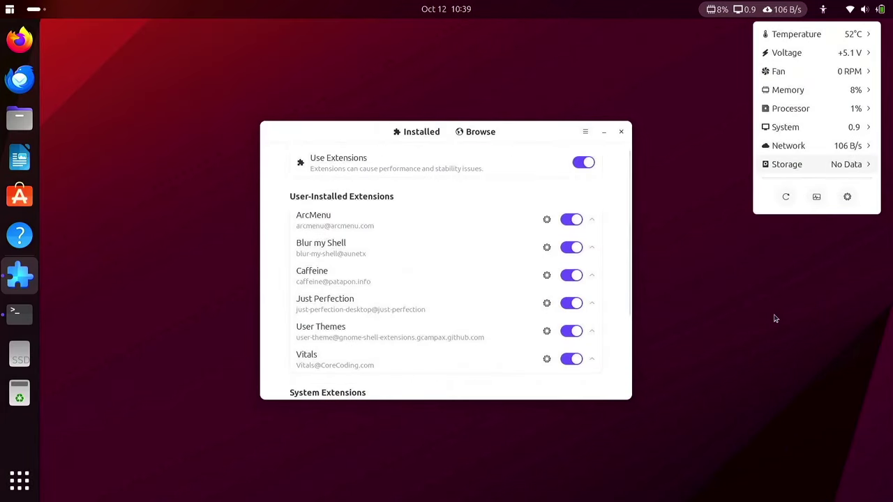
pyautogui.click(537, 138)
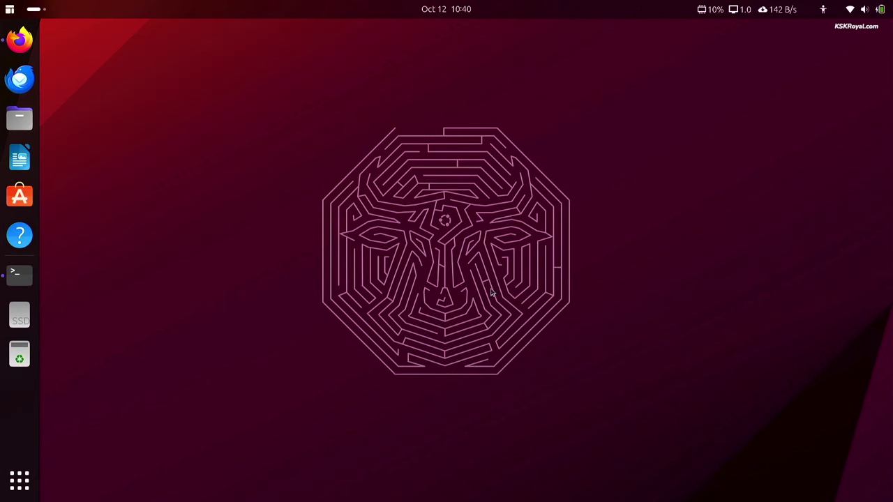
# Step: Install Flatpak with 'sudo nala install flatpak', confirming with Y
pyautogui.click(19, 273)
pyautogui.hotkey('ctrl', 'l')
pyautogui.write('sudo nala install flatpak')
pyautogui.press('Return')
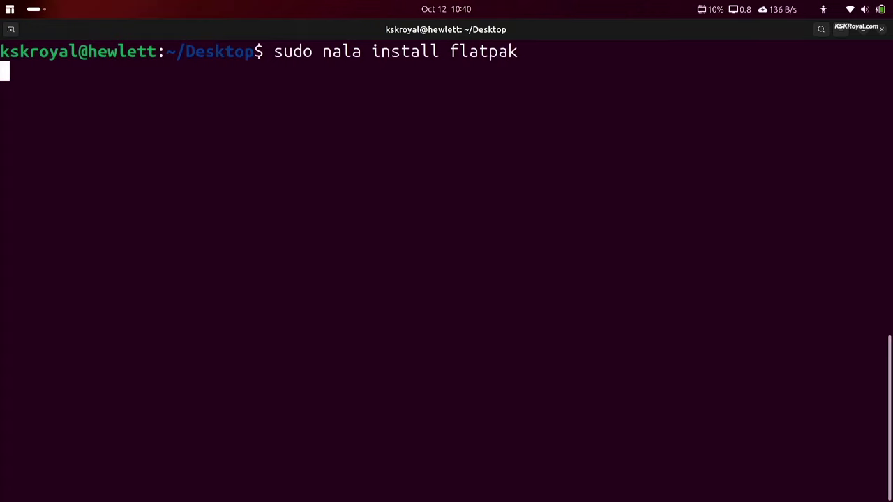
pyautogui.write('Y')
pyautogui.press('Return')
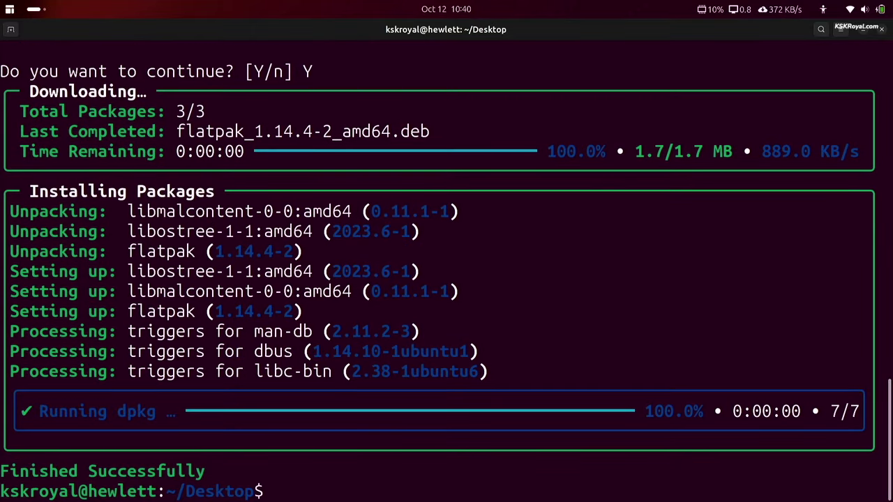
# Step: Add the Flathub remote by pasting and running the remote-add command, entering the password
pyautogui.hotkey('ctrl', 'l')
pyautogui.write('flatpak remote-add --if-not-exists flathub https://dl.flathub.org/repo/flathub.flatpakrepo')
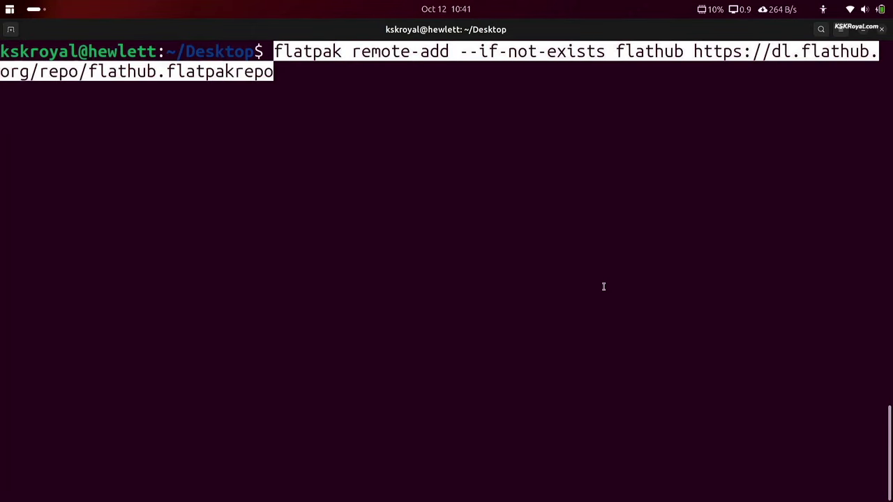
pyautogui.press('Right')
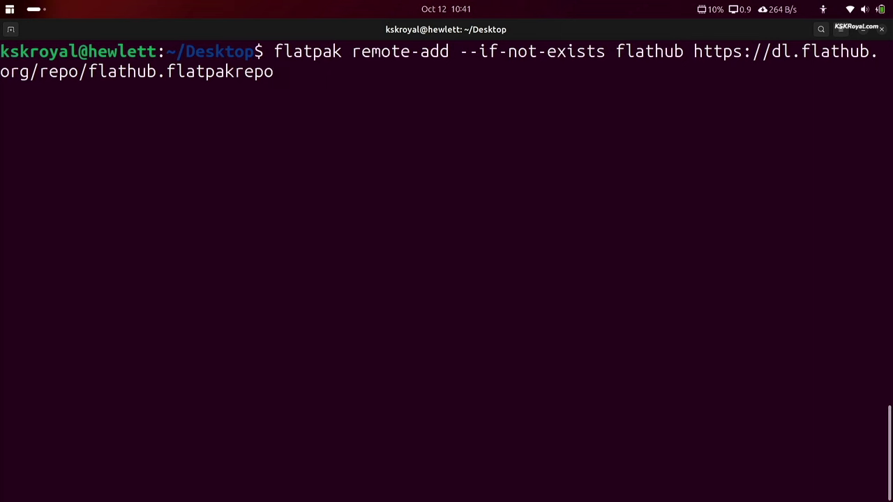
pyautogui.press('Return')
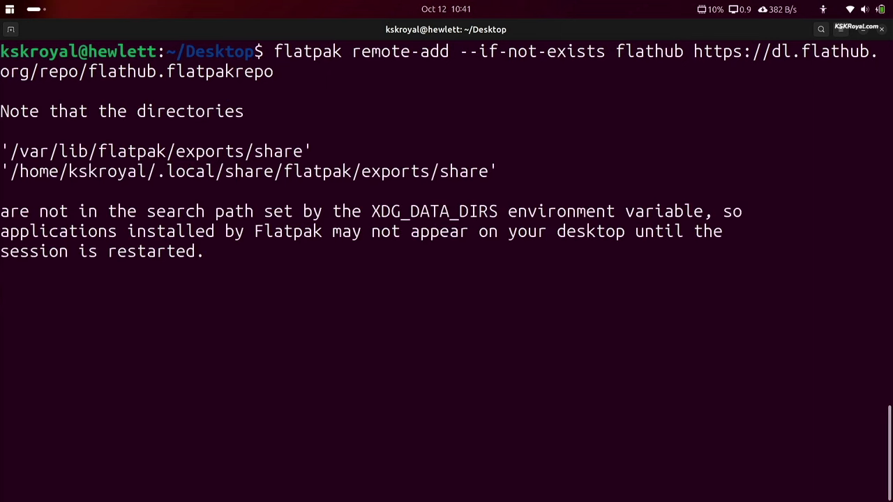
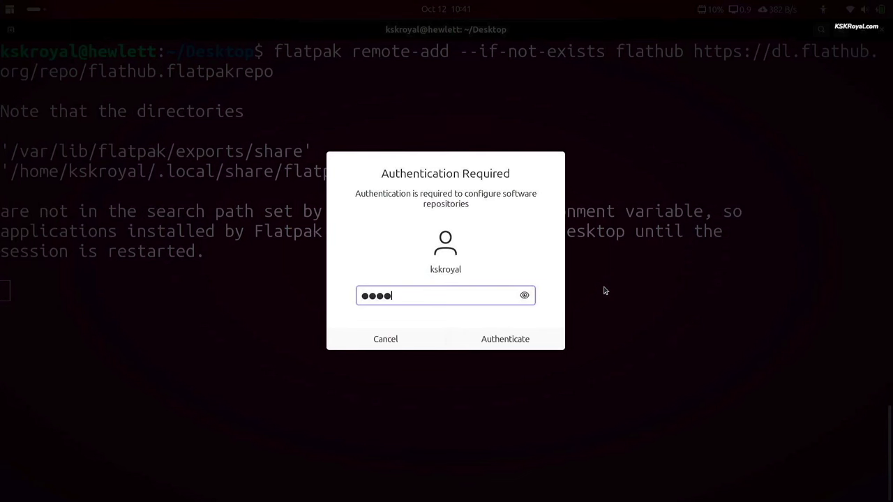
pyautogui.press('Return')
pyautogui.hotkey('ctrl', 'l')
# Step: Copy VSCodium's flatpak install command from its Flathub page and bring up Terminal's paste menu
pyautogui.press('super')
pyautogui.click(663, 279)
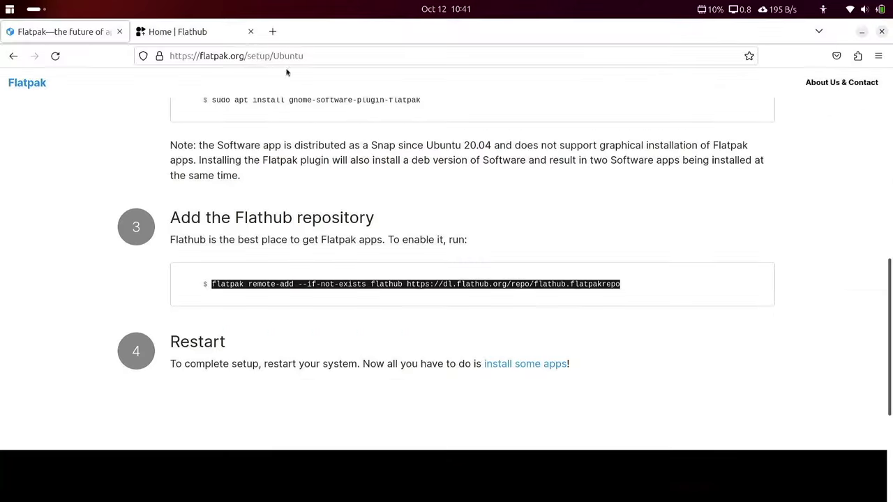
pyautogui.click(180, 29)
pyautogui.scroll(-4, 360, 339)
pyautogui.scroll(-4, 359, 338)
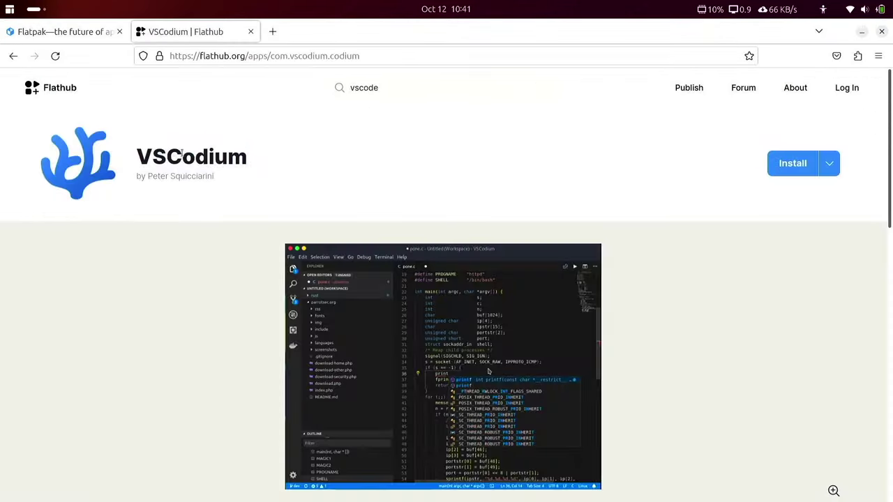
pyautogui.click(813, 173)
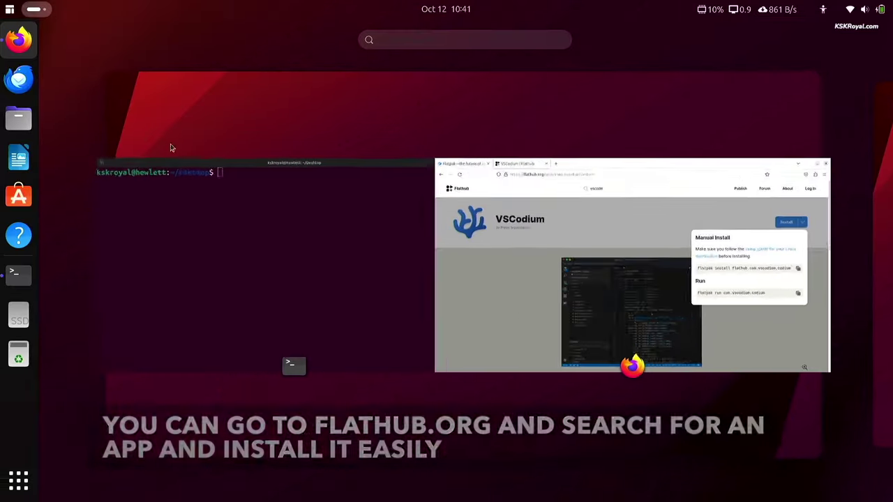
pyautogui.click(300, 231)
pyautogui.rightClick(418, 90)
# Step: Paste and run the VSCodium flatpak install, answering Y to both prompts
pyautogui.click(454, 127)
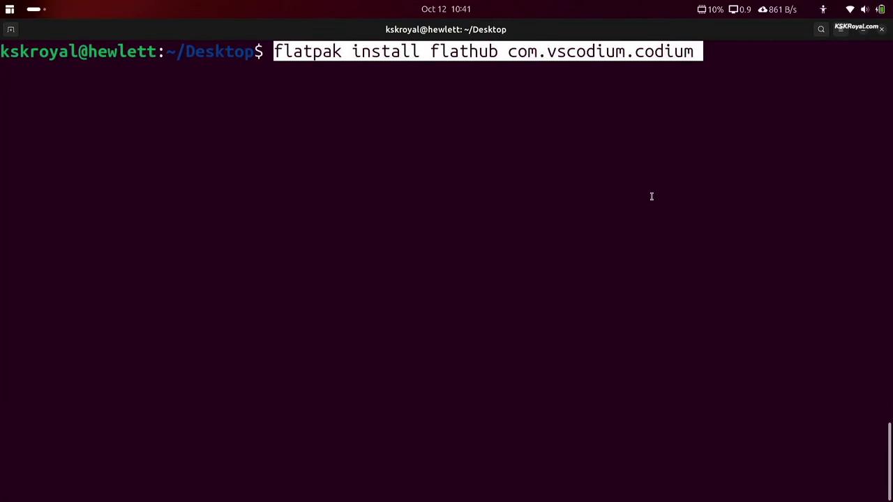
pyautogui.press('Return')
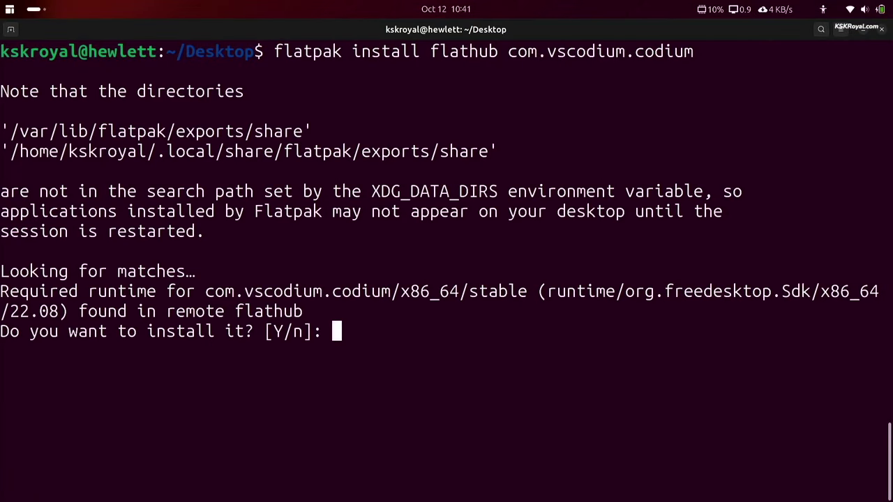
pyautogui.write('Y')
pyautogui.press('Return')
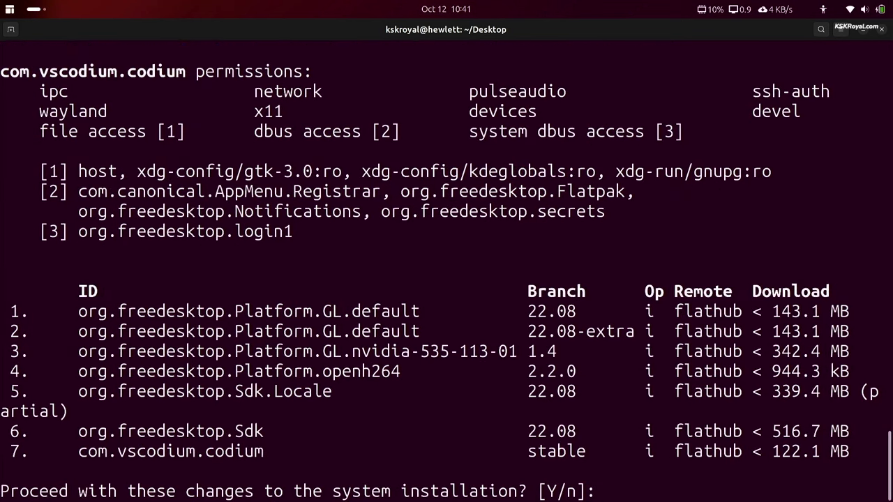
pyautogui.write('Y')
pyautogui.press('Return')
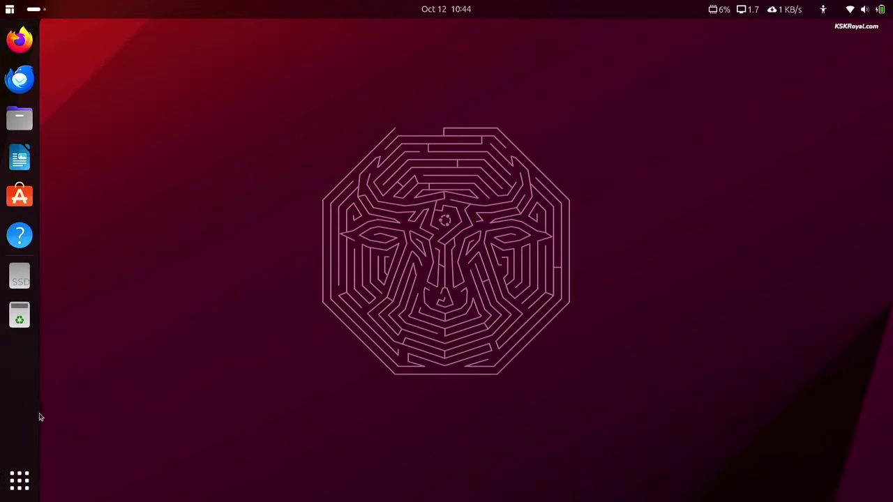
# Step: Launch VSCodium from the application grid
pyautogui.click(19, 479)
pyautogui.scroll(-1, 496, 441)
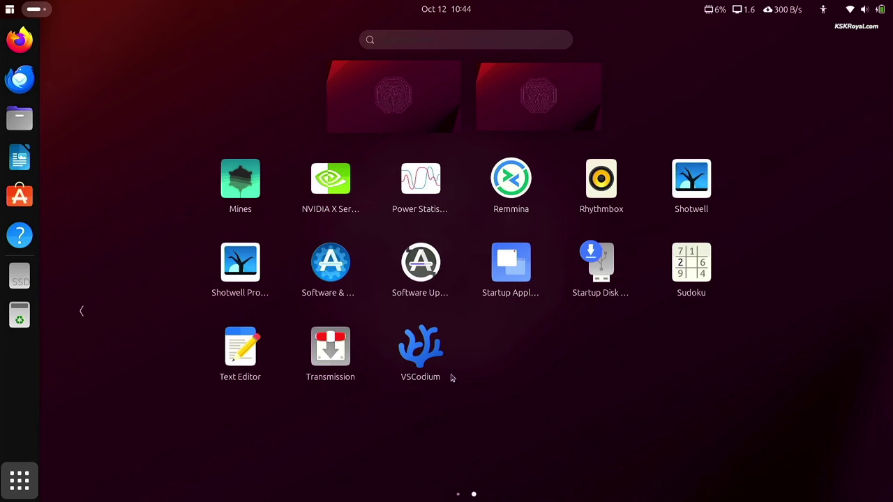
pyautogui.click(438, 375)
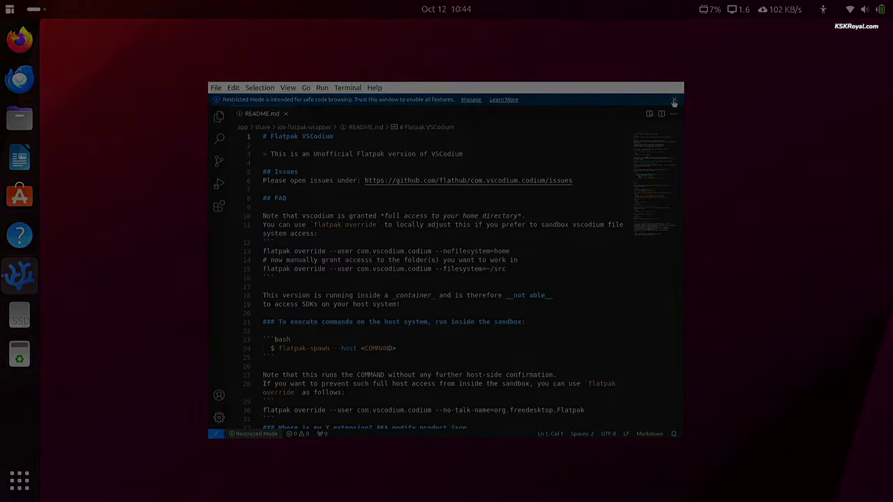
# Step: Install clang, cargo, default-jdk, curl, wget, unrar and other utilities with nala (79 packages)
pyautogui.write('op clang cargo libc6-i386')
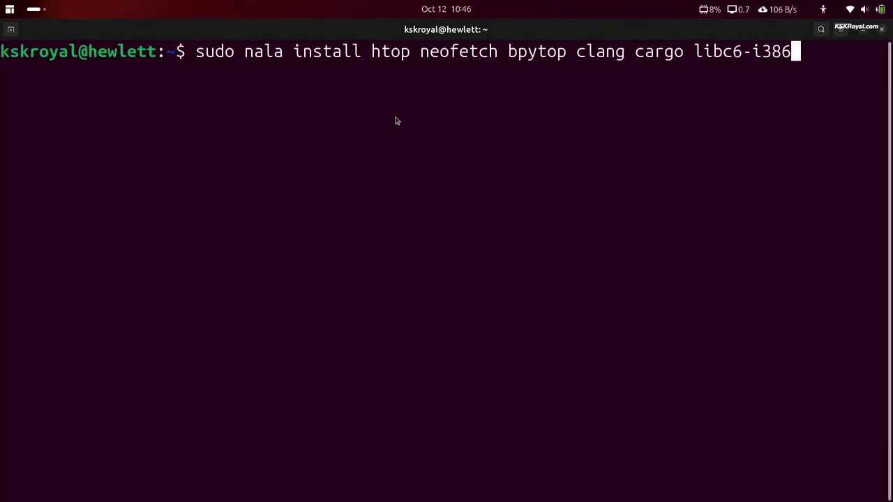
pyautogui.write('-32 libu2f-dev')
pyautogui.press('BackSpace')
pyautogui.press('BackSpace')
pyautogui.press('BackSpace')
pyautogui.write('udev samba-common-bin exfat-fuse default-jdk curl wget unrar linux')
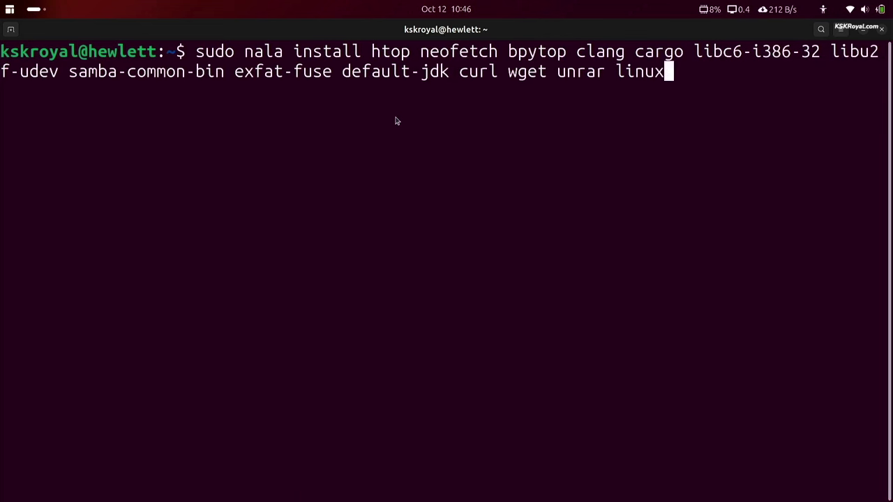
pyautogui.write('-headers-$(uname -r) git gstreamer1.')
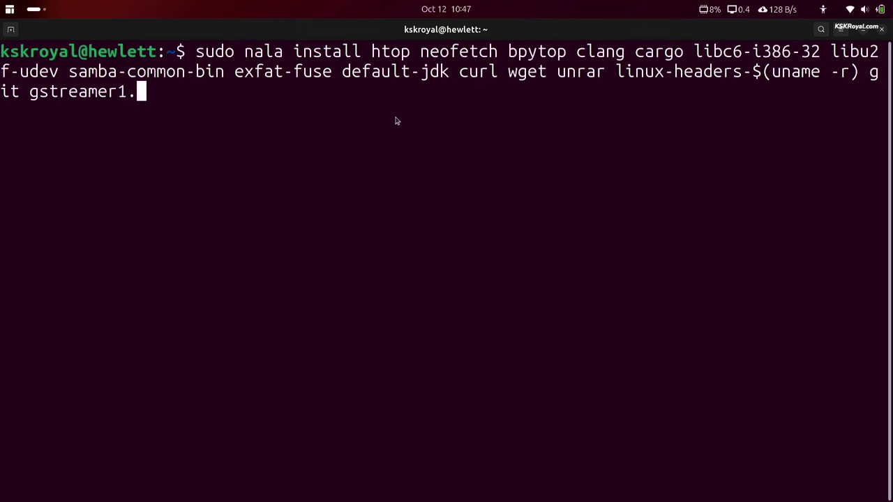
pyautogui.write('0-vaapi unzip ntfs-3g p7zip')
pyautogui.press('Right')
pyautogui.press('Right')
pyautogui.press('Right')
pyautogui.press('Right')
pyautogui.press('Right')
pyautogui.press('Right')
pyautogui.press('Right')
pyautogui.press('Right')
pyautogui.press('Right')
pyautogui.press('Right')
pyautogui.press('Right')
pyautogui.press('Right')
pyautogui.press('Right')
pyautogui.press('Right')
pyautogui.press('Right')
pyautogui.press('Right')
pyautogui.press('Right')
pyautogui.press('Right')
pyautogui.press('Right')
pyautogui.press('Right')
pyautogui.press('Right')
pyautogui.press('Right')
pyautogui.press('Return')
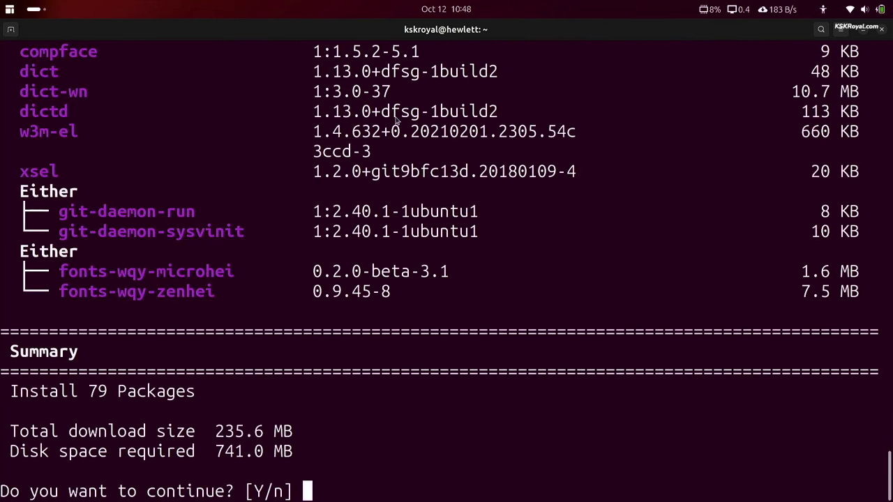
pyautogui.press('Return')
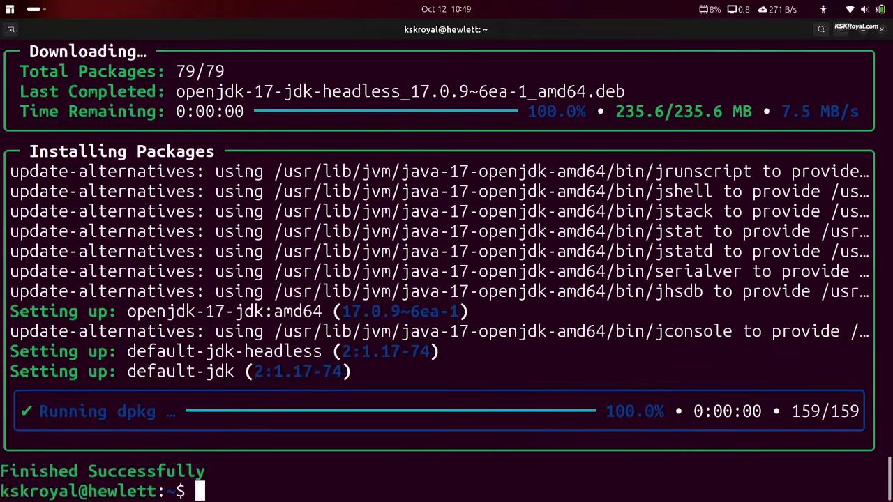
# Step: Clear the screen and run neofetch and htop to check system info
pyautogui.hotkey('ctrl', 'l')
pyautogui.write('neofetch')
pyautogui.press('Return')
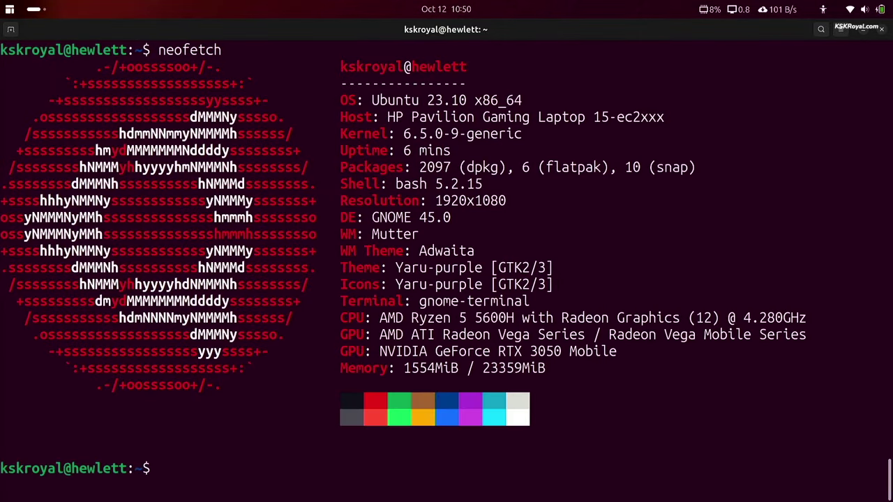
pyautogui.hotkey('ctrl', 'l')
pyautogui.write('htop')
pyautogui.press('Return')
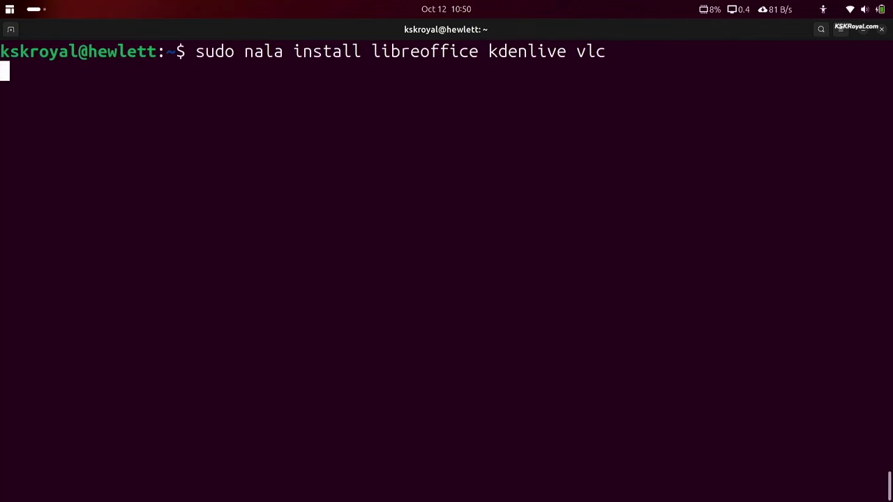
# Step: Confirm the LibreOffice, Kdenlive and VLC install, then get Spotify's Flathub install command in Firefox
pyautogui.write('Y')
pyautogui.press('Return')
pyautogui.press('super')
pyautogui.click(77, 82)
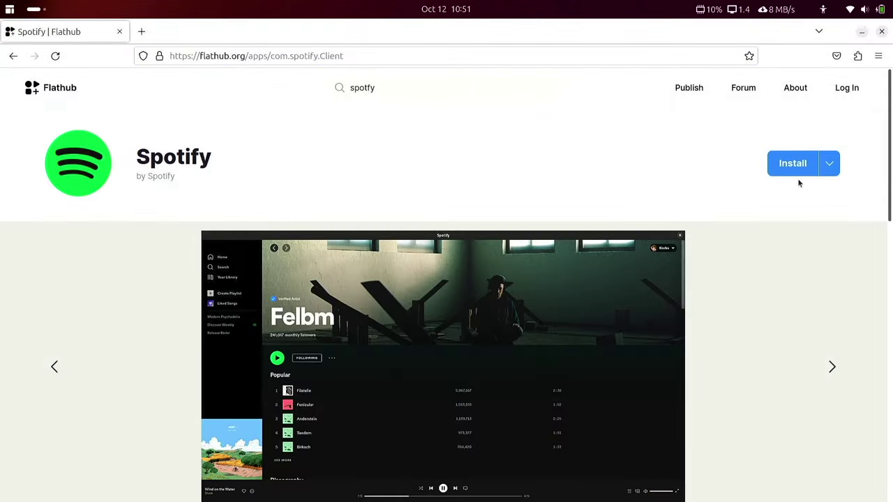
pyautogui.click(830, 171)
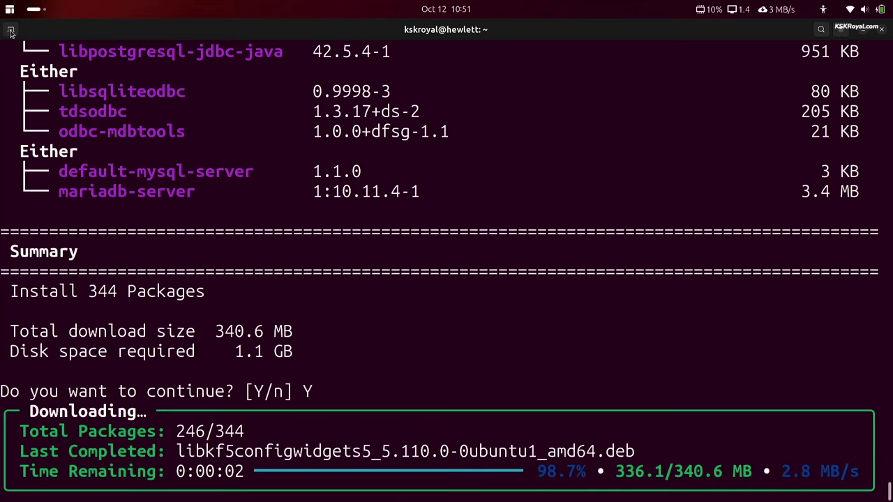
# Step: Install Spotify from Flathub in a new terminal tab, accepting the runtime and installation
pyautogui.hotkey('ctrl', 'shift', 't')
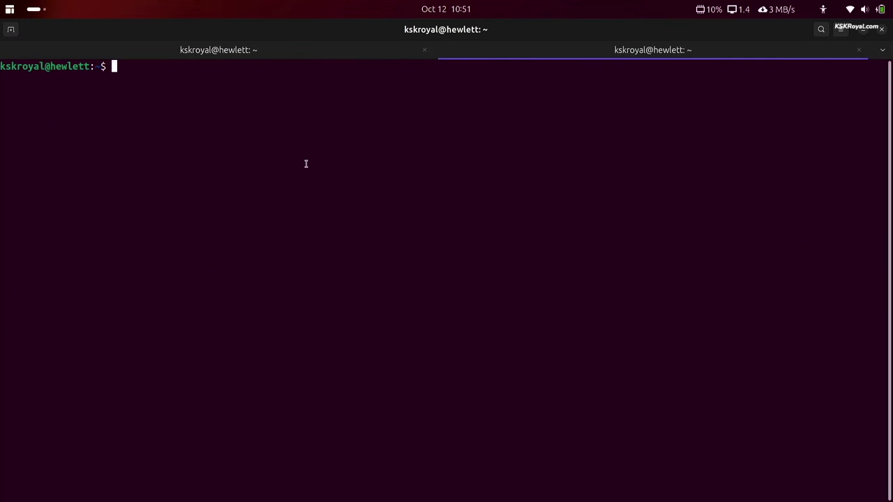
pyautogui.write('flatpak install flathub com.spotify.Client')
pyautogui.press('Return')
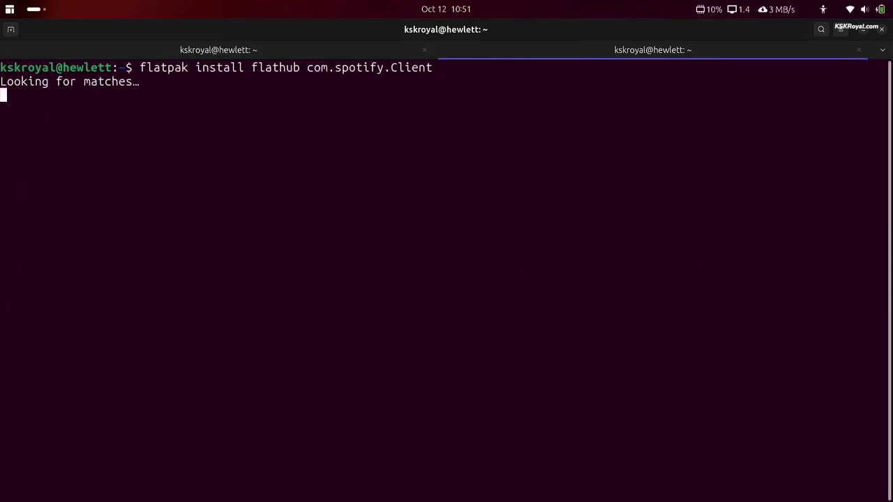
pyautogui.write('Y')
pyautogui.press('Return')
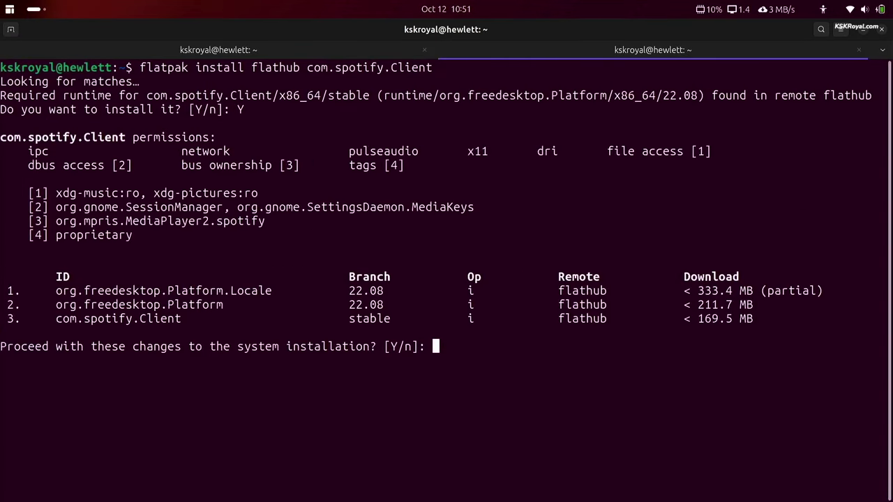
pyautogui.write('Y')
pyautogui.press('Return')
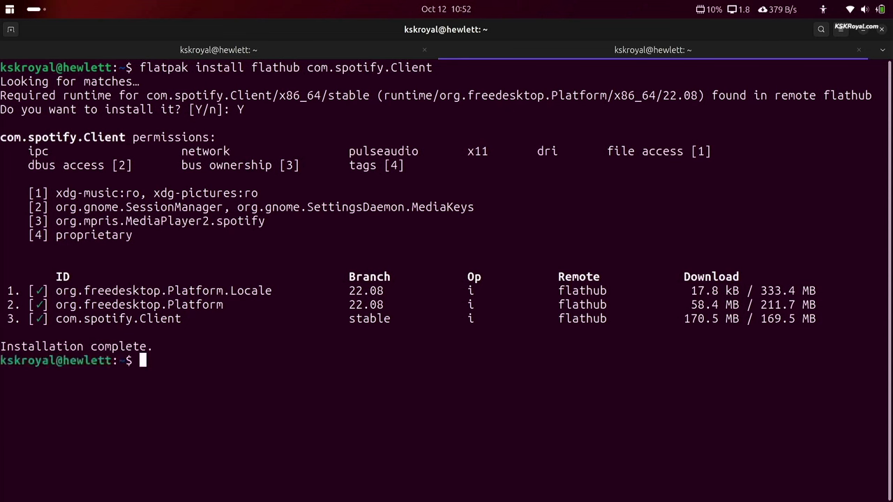
# Step: Launch Spotify from the application menu by searching 'spo'
pyautogui.press('super')
pyautogui.write('s')
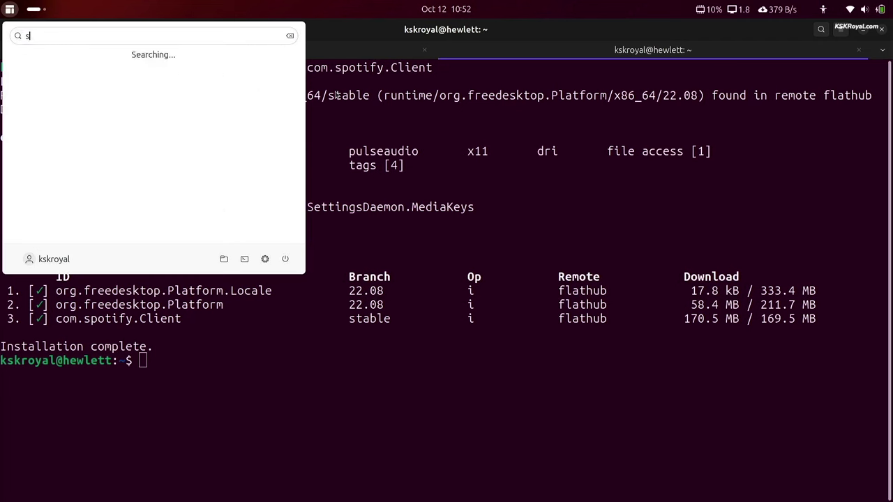
pyautogui.write('po')
pyautogui.press('Return')
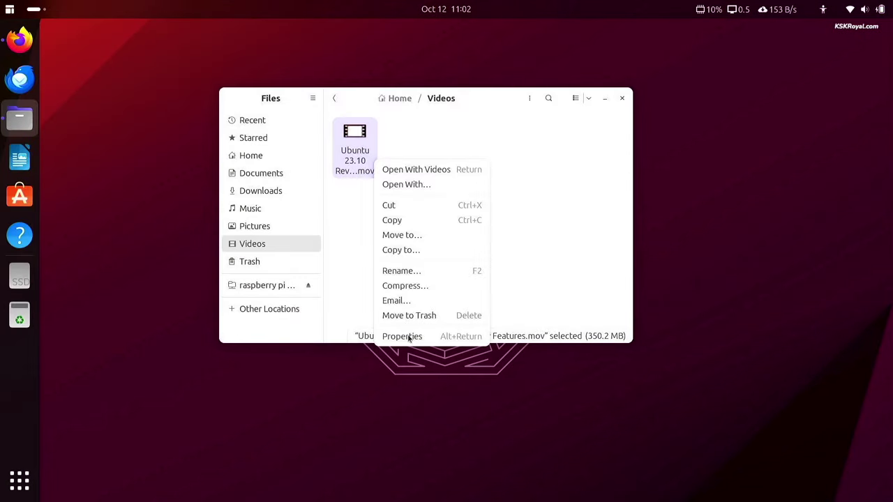
# Step: Check the video file's properties, then run the ubuntu-restricted-extras install with the sudo password
pyautogui.click(408, 337)
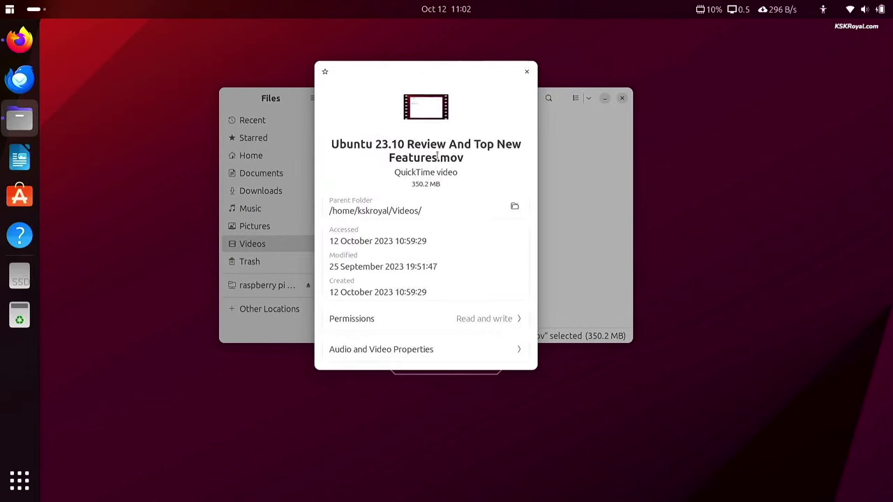
pyautogui.moveTo(445, 155); pyautogui.dragTo(474, 154)
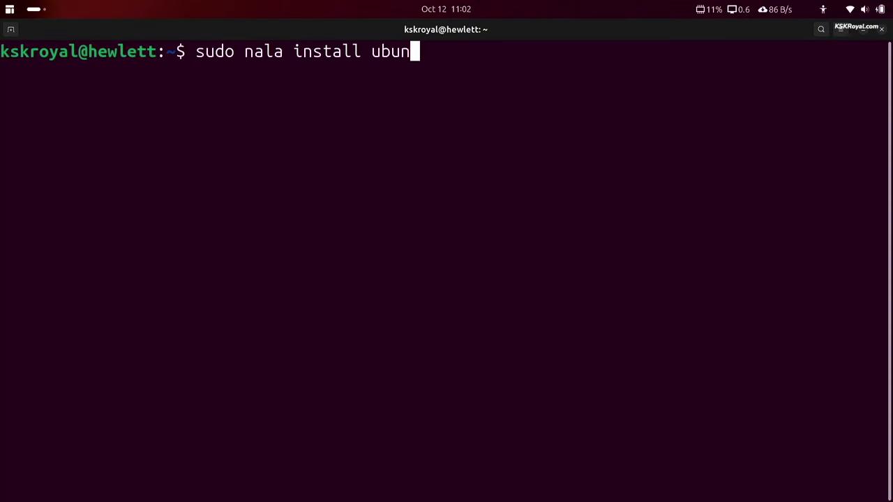
pyautogui.write('tu-restricted-extras')
pyautogui.press('Return')
pyautogui.press('Return')
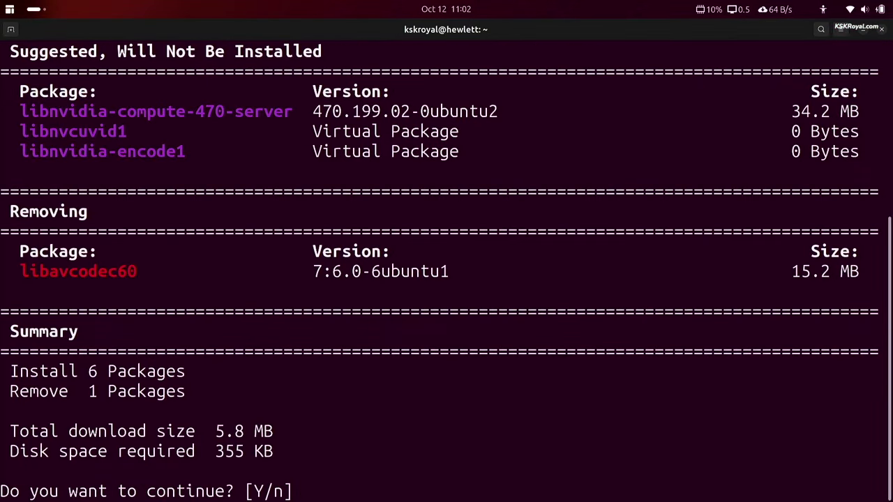
pyautogui.press('Return')
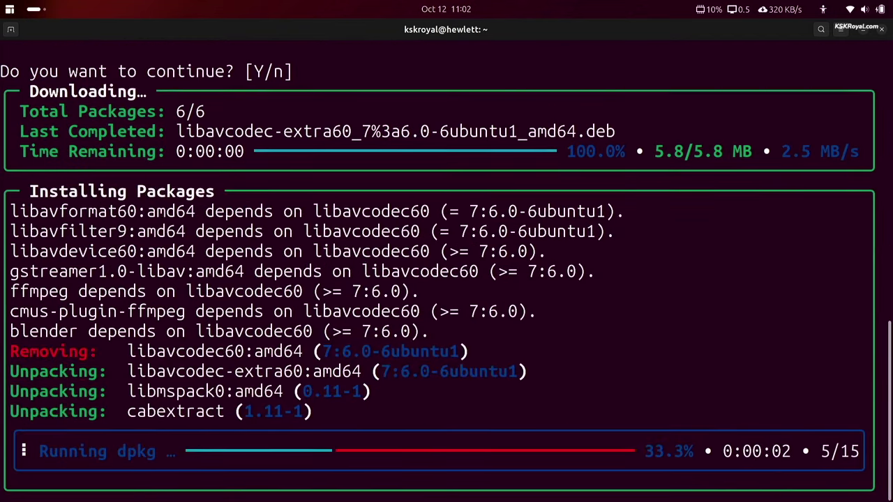
# Step: Accept the font EULA and play the Ubuntu 23.10 review .mov video
pyautogui.press('Tab')
pyautogui.press('Return')
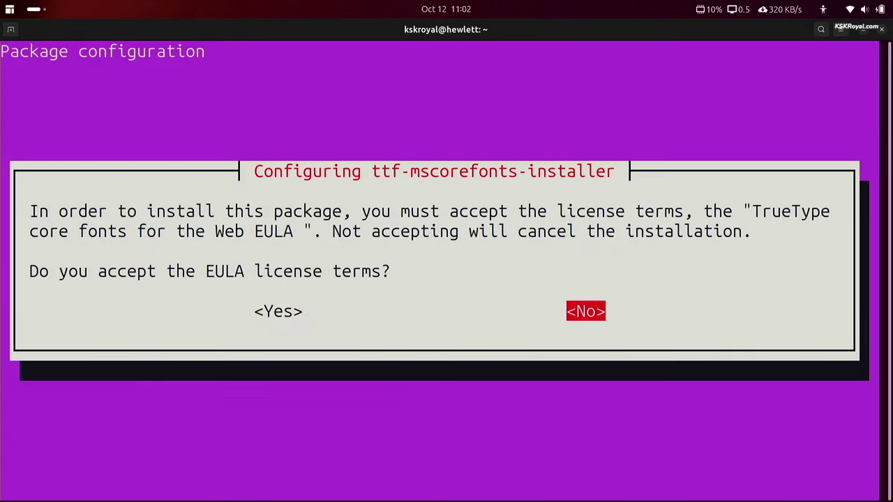
pyautogui.press('Tab')
pyautogui.press('Return')
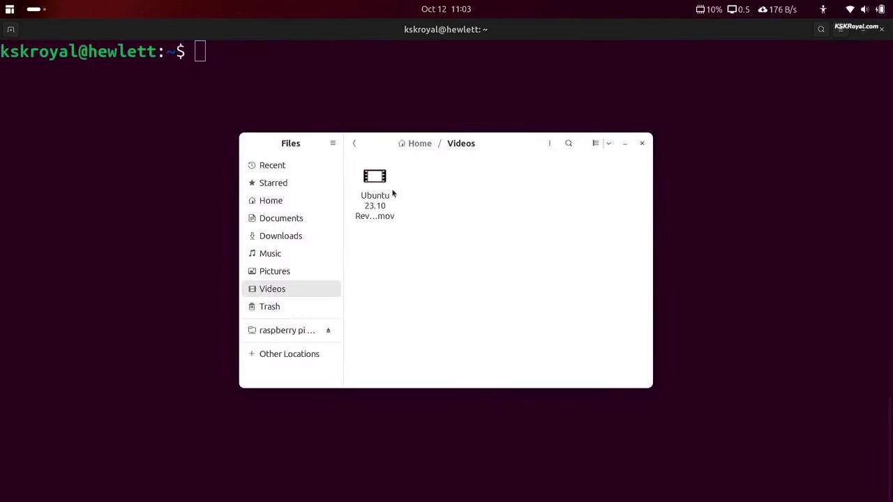
pyautogui.click(385, 183)
pyautogui.doubleClick(384, 183)
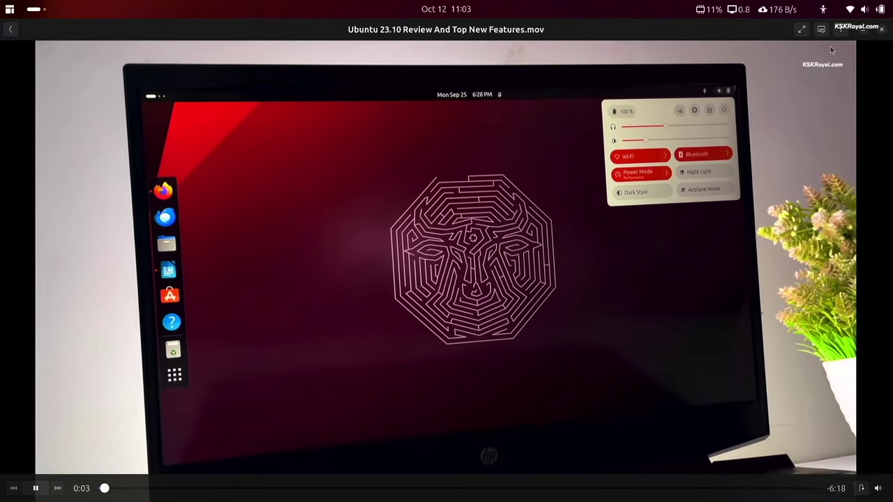
# Step: Set up a 60 fps MP4 full-screen recording in SimpleScreenRecorder and start recording
pyautogui.click(841, 29)
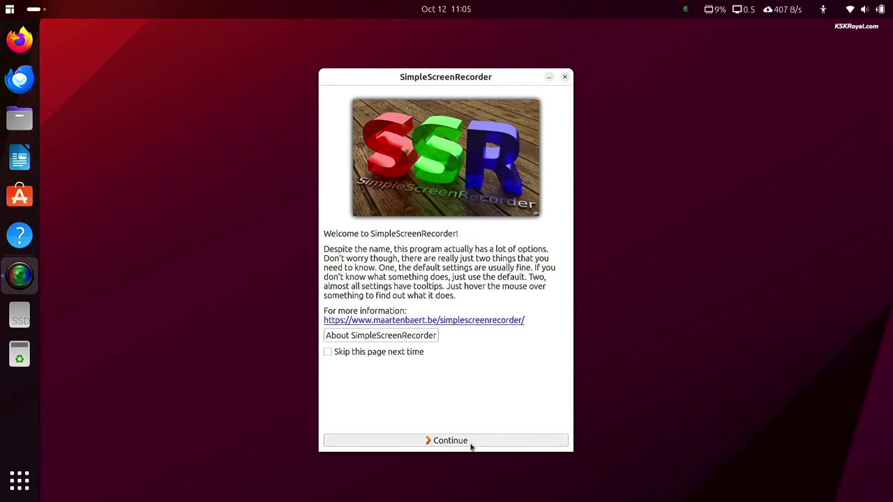
pyautogui.click(470, 443)
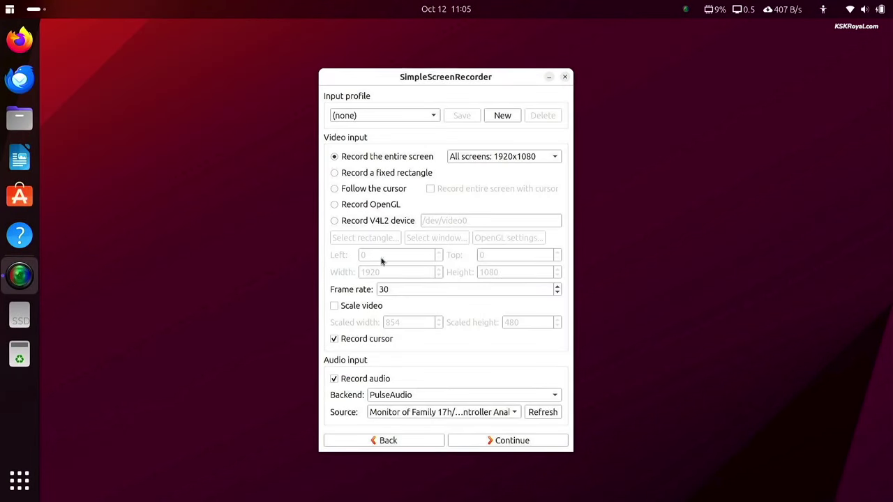
pyautogui.moveTo(404, 289); pyautogui.dragTo(292, 295)
pyautogui.write('60')
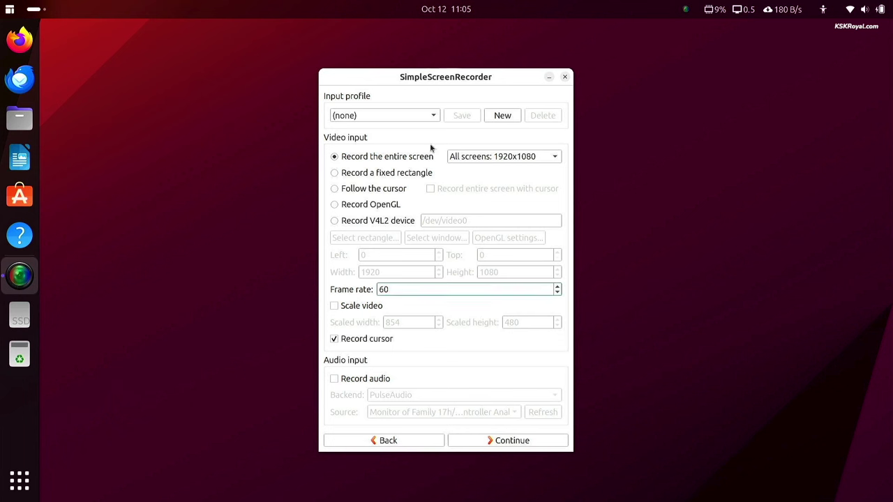
pyautogui.click(484, 157)
pyautogui.click(414, 162)
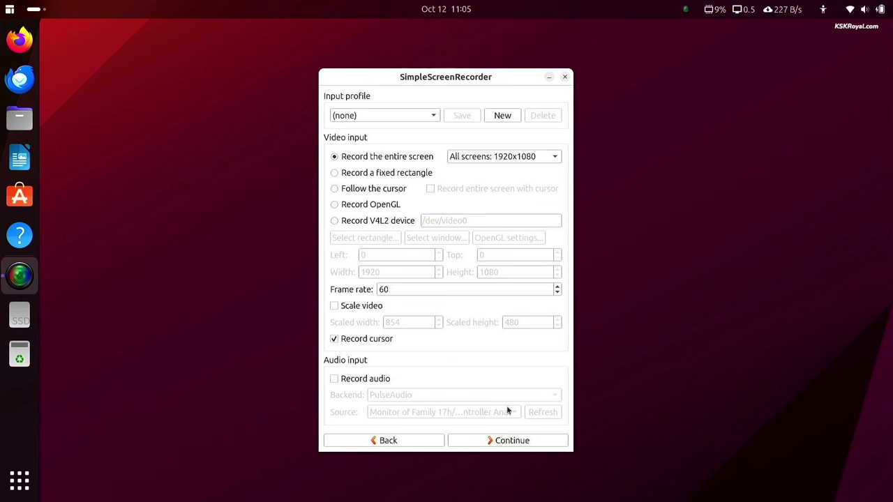
pyautogui.click(515, 445)
pyautogui.click(422, 195)
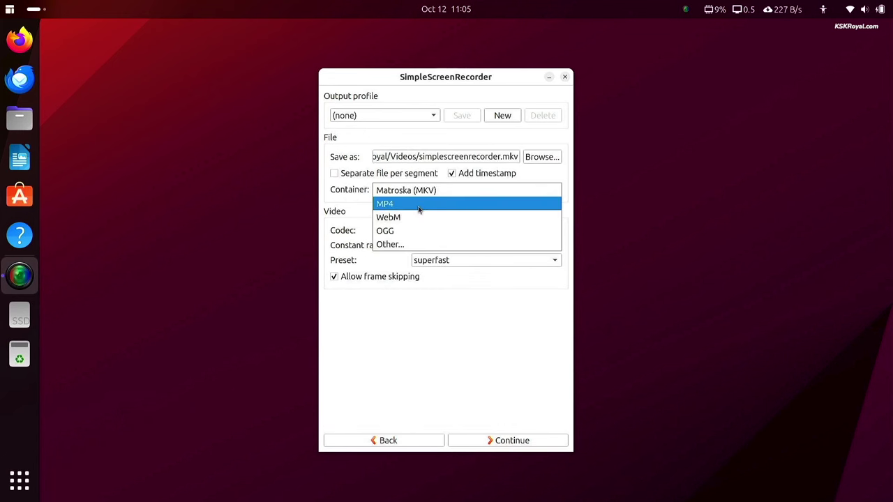
pyautogui.click(507, 439)
pyautogui.click(497, 353)
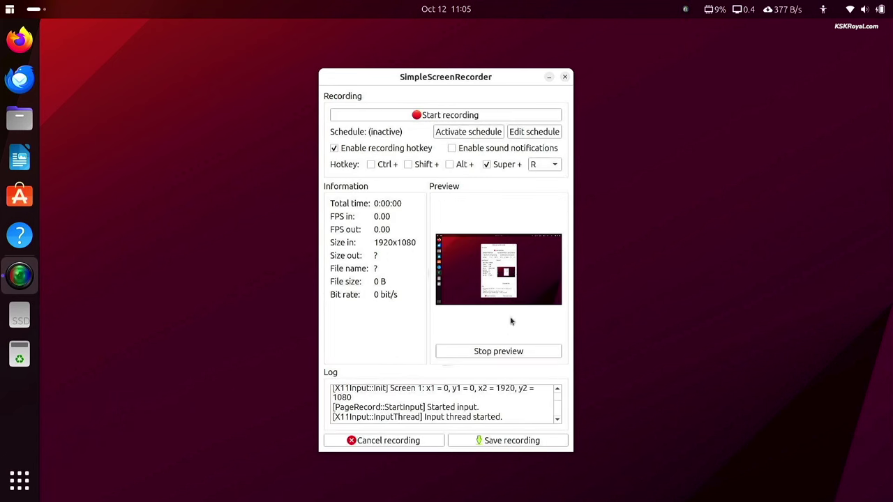
pyautogui.click(468, 114)
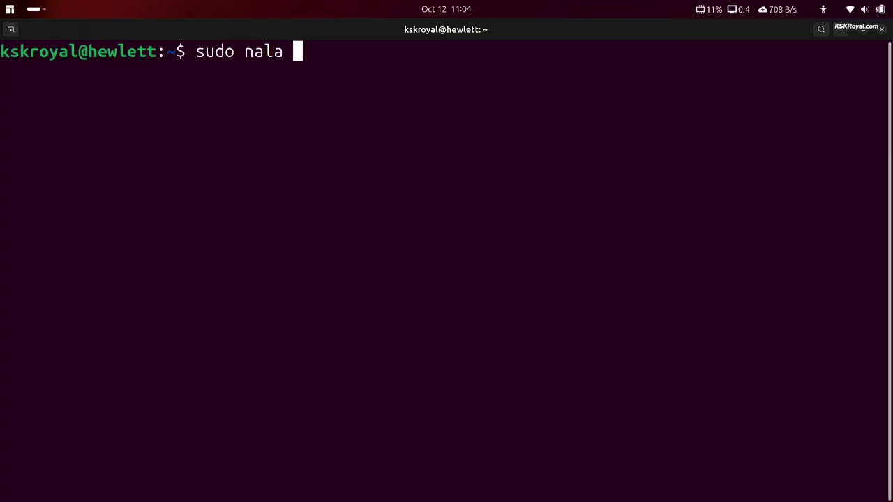
# Step: Install simplescreenrecorder with nala, confirming the two packages
pyautogui.write('install simplescreenrecorder')
pyautogui.press('Return')
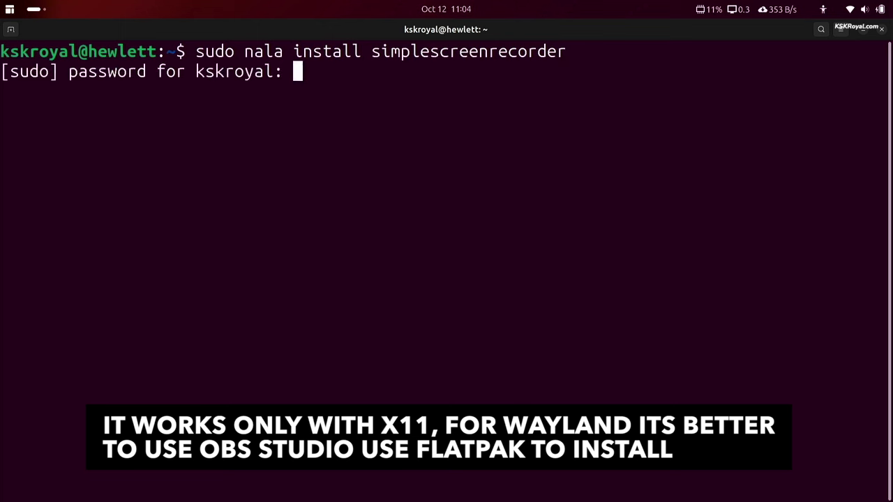
pyautogui.press('Return')
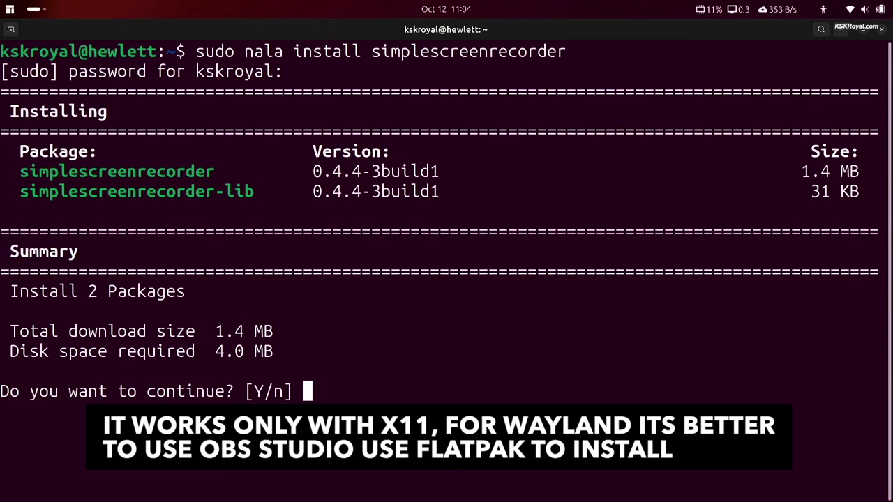
pyautogui.write('Y')
pyautogui.press('Return')
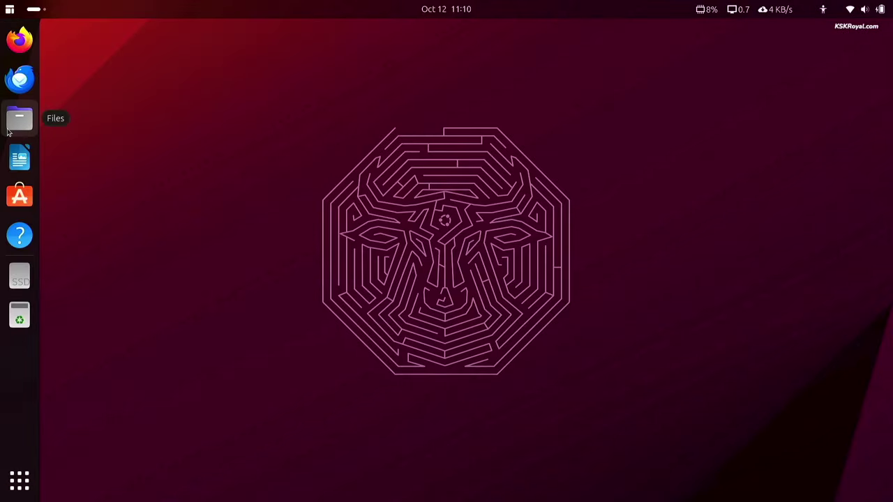
# Step: Set the dash-to-dock click-action to 'minimize-or-previews' via gsettings in a new terminal
pyautogui.click(19, 119)
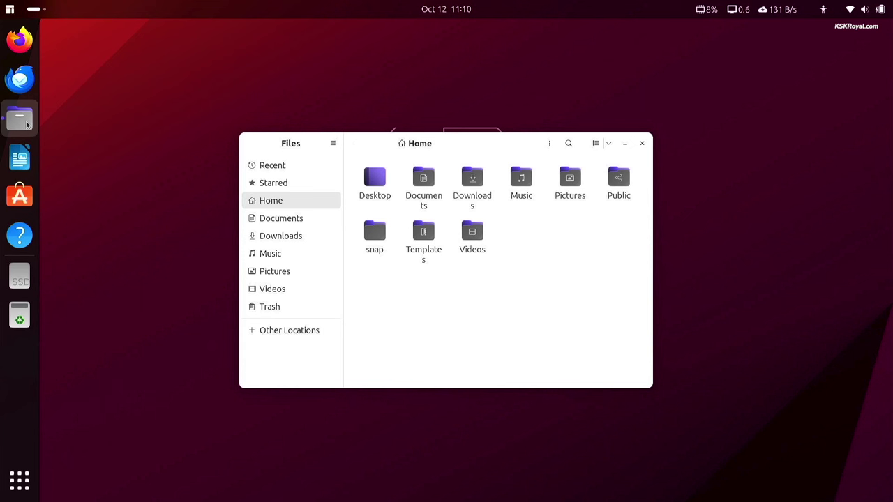
pyautogui.hotkey('ctrl', 'alt', 't')
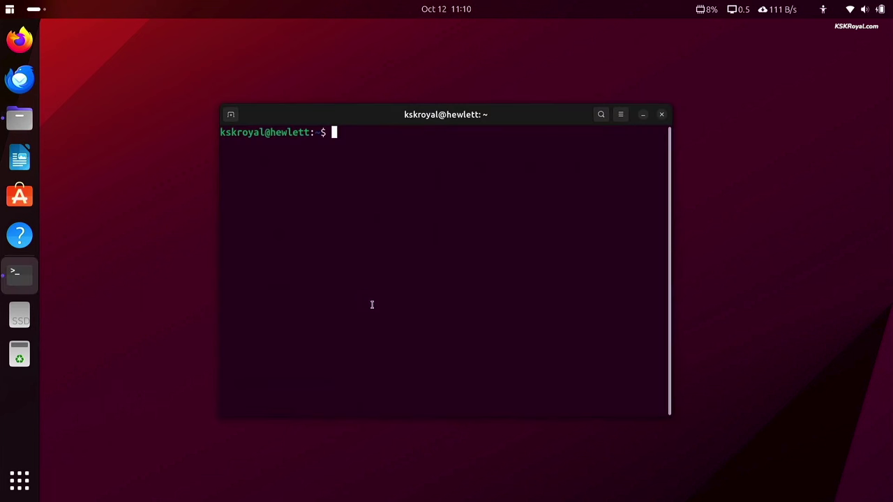
pyautogui.rightClick(403, 156)
pyautogui.click(432, 191)
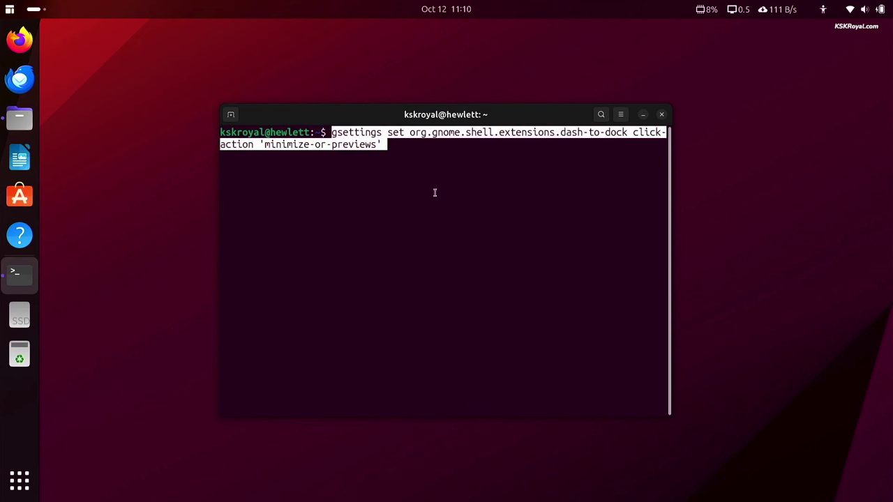
pyautogui.press('End')
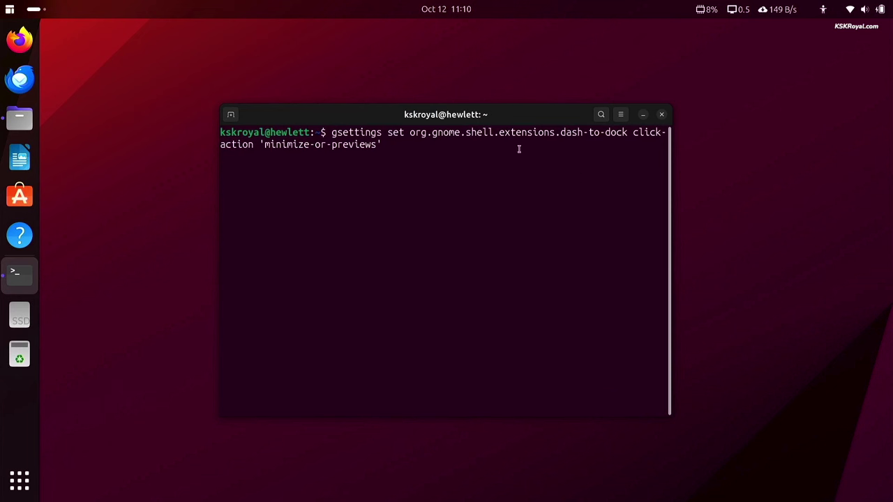
pyautogui.press('Return')
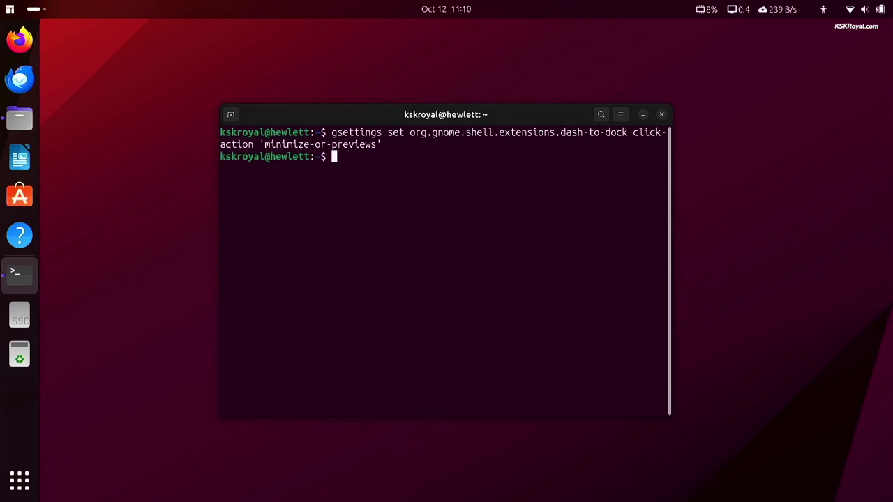
# Step: Test the new dock behaviour by minimizing and restoring Files from its dock icon
pyautogui.click(642, 116)
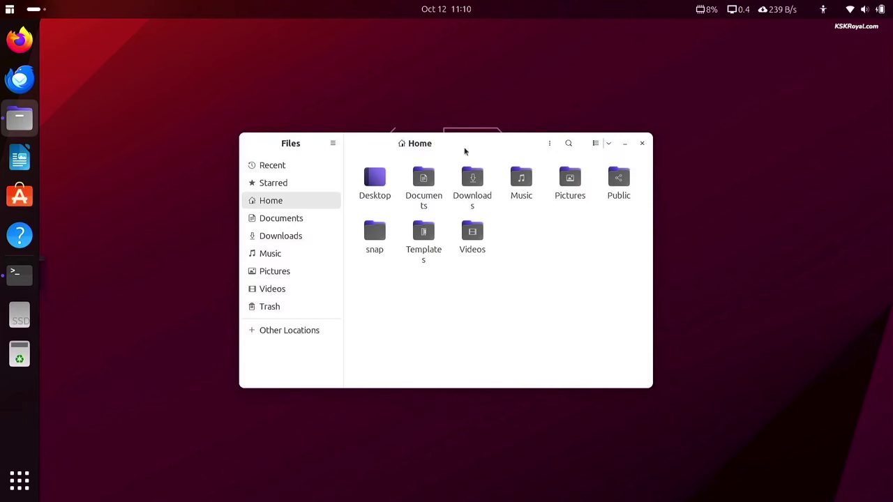
pyautogui.click(13, 120)
pyautogui.click(14, 121)
pyautogui.click(14, 122)
pyautogui.click(14, 122)
pyautogui.click(14, 122)
# Step: Check the laptop model in neofetch, then set mouse speed to fastest and raise touchpad speed
pyautogui.click(20, 275)
pyautogui.moveTo(672, 117); pyautogui.dragTo(379, 117)
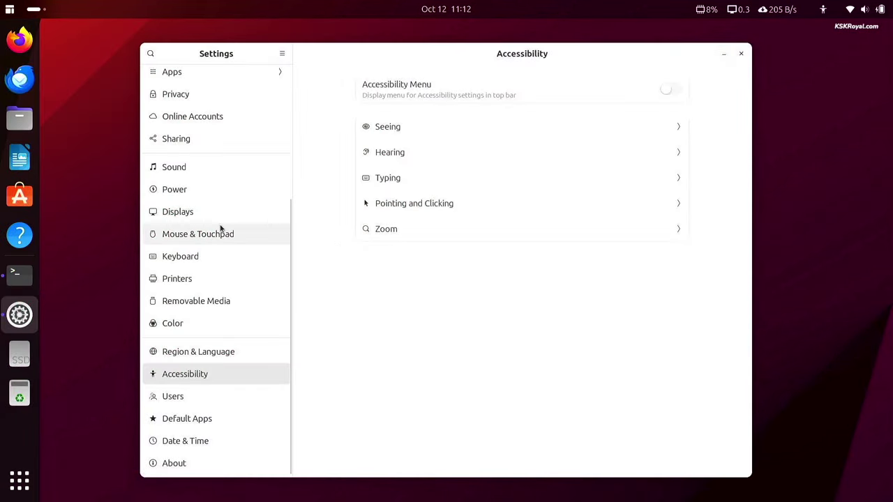
pyautogui.click(209, 235)
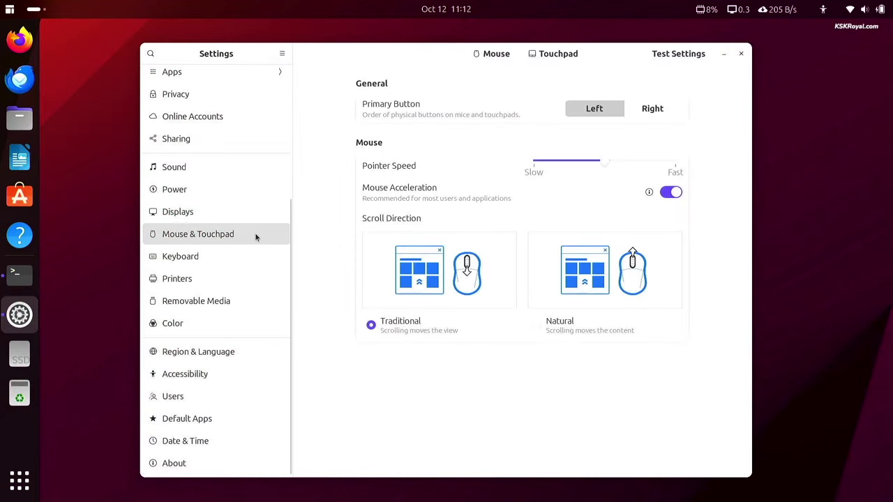
pyautogui.moveTo(596, 162); pyautogui.dragTo(761, 161)
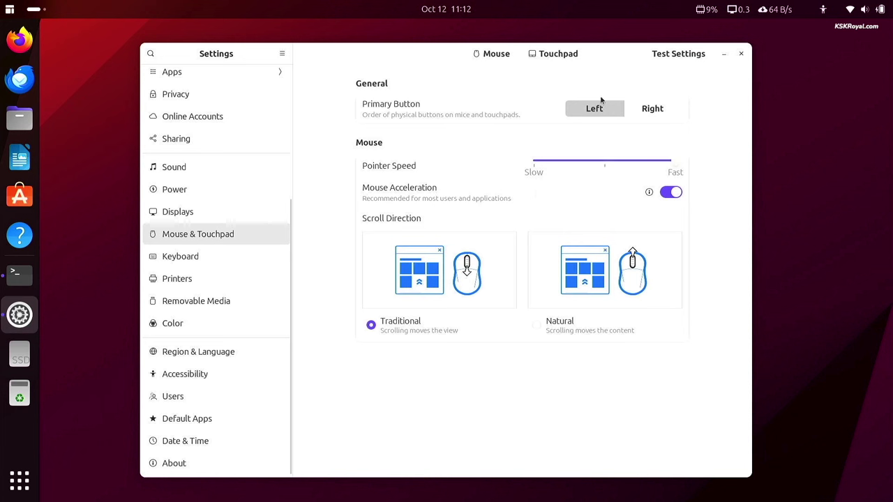
pyautogui.click(558, 56)
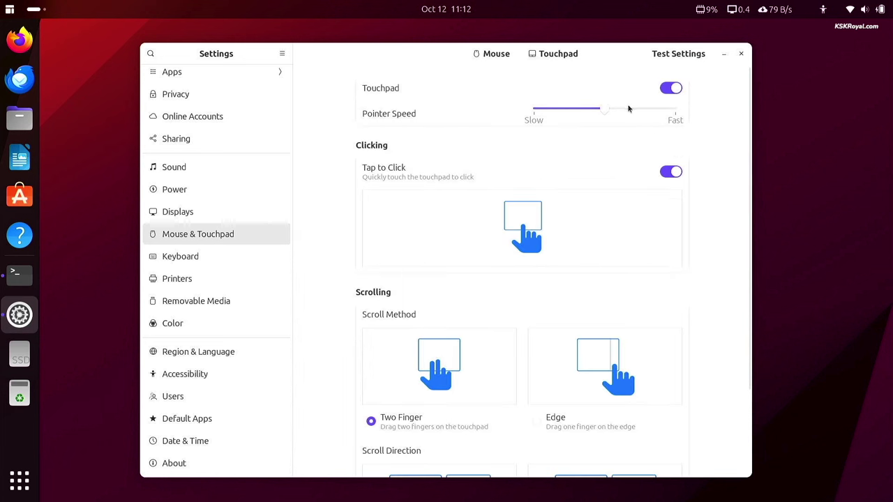
pyautogui.moveTo(606, 110); pyautogui.dragTo(653, 111)
pyautogui.click(668, 174)
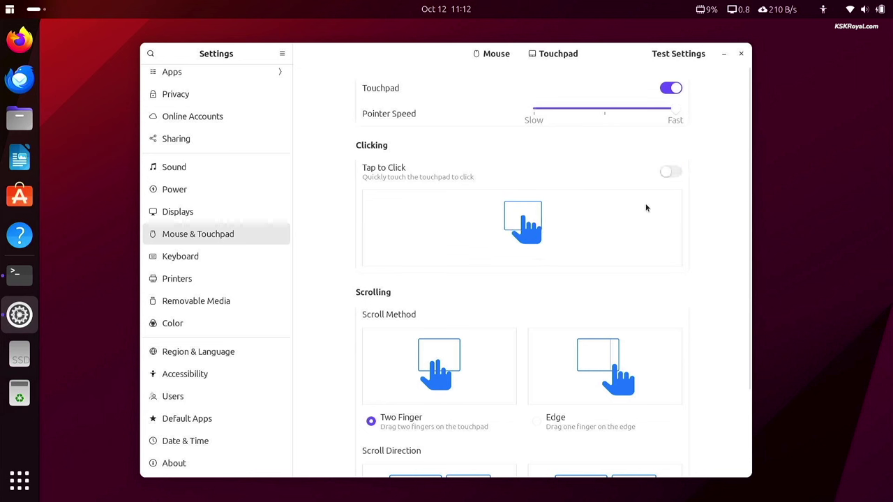
pyautogui.click(669, 172)
# Step: Keep two-finger touchpad scrolling and switch scroll direction to Traditional
pyautogui.scroll(-2, 465, 330)
pyautogui.scroll(-2, 518, 331)
pyautogui.scroll(-1, 494, 314)
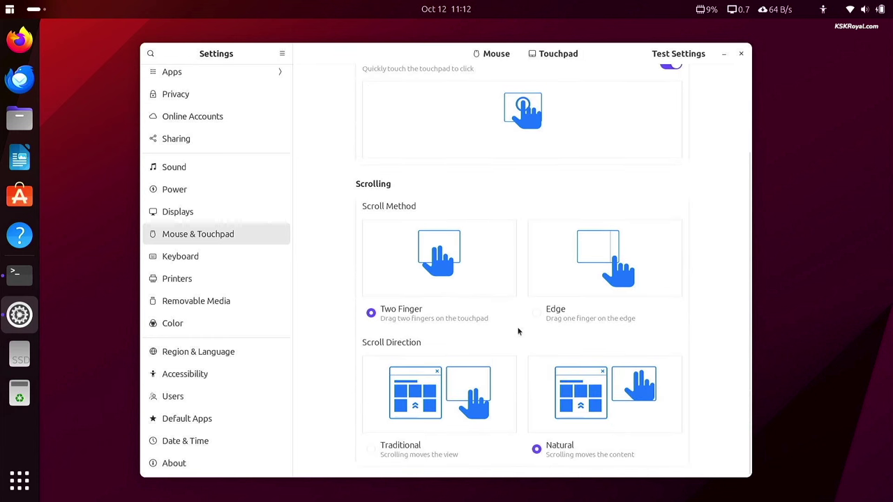
pyautogui.click(557, 313)
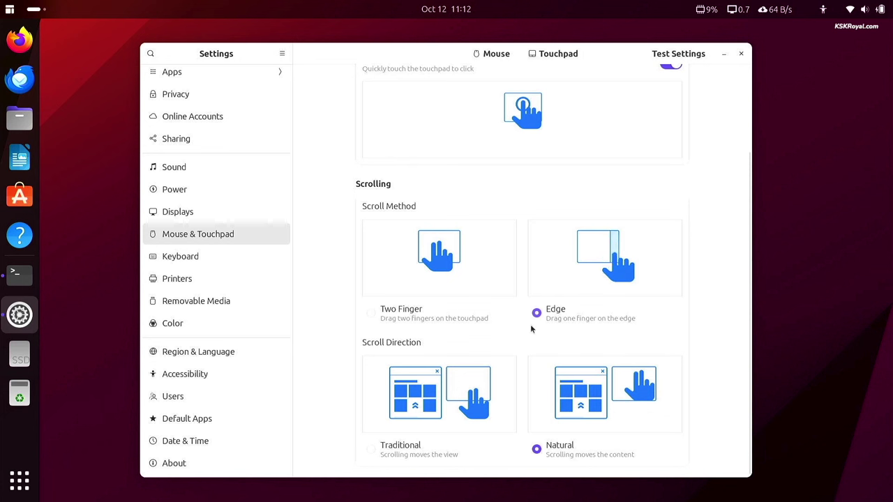
pyautogui.click(400, 325)
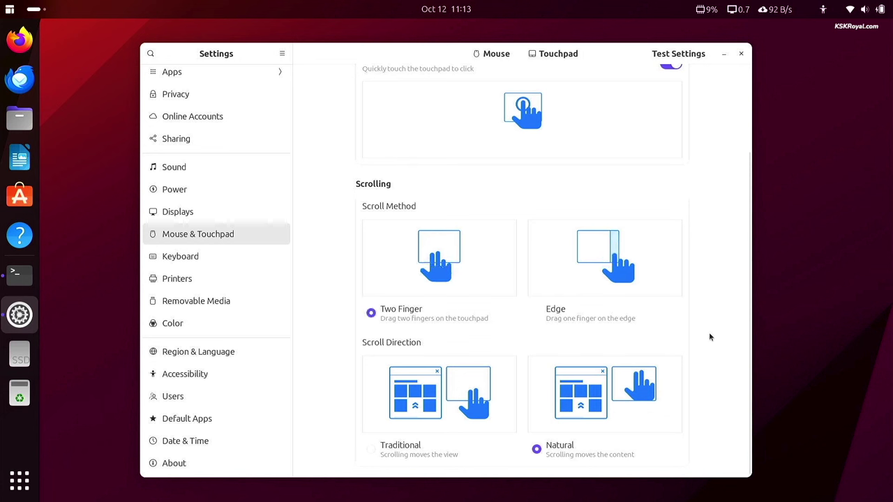
pyautogui.click(383, 449)
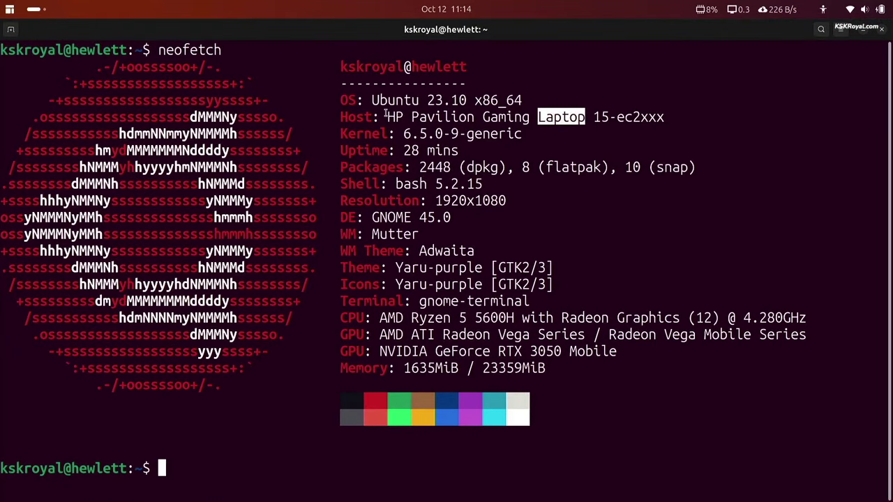
# Step: Review neofetch hardware lines, clear, and type the qemu-kvm, libvirt, bridge-utils, virt-manager, ovmf install command
pyautogui.moveTo(385, 115); pyautogui.dragTo(825, 119)
pyautogui.moveTo(546, 369); pyautogui.dragTo(326, 319)
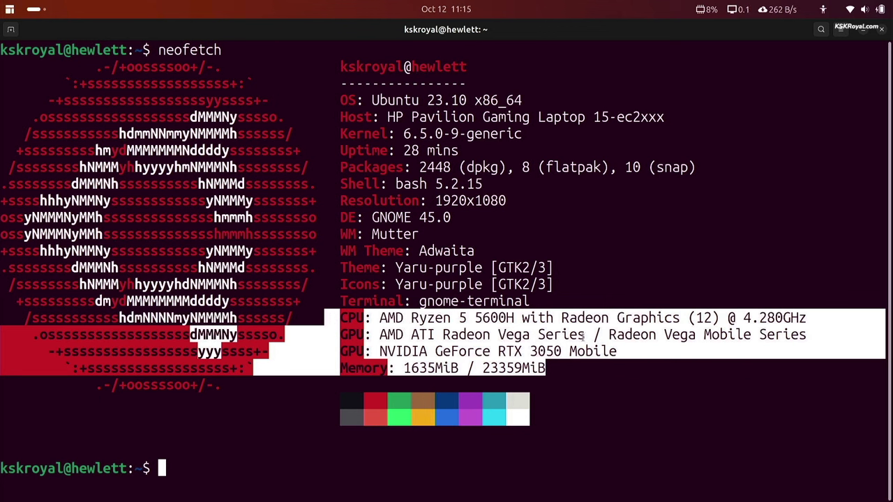
pyautogui.hotkey('ctrl', 'l')
pyautogui.write('sudo nala install qemu-kvm qm')
pyautogui.press('BackSpace')
pyautogui.write('emu-utils libvirt-daemon-system libvirt-clients bridge-utils virt-manager ovmf')
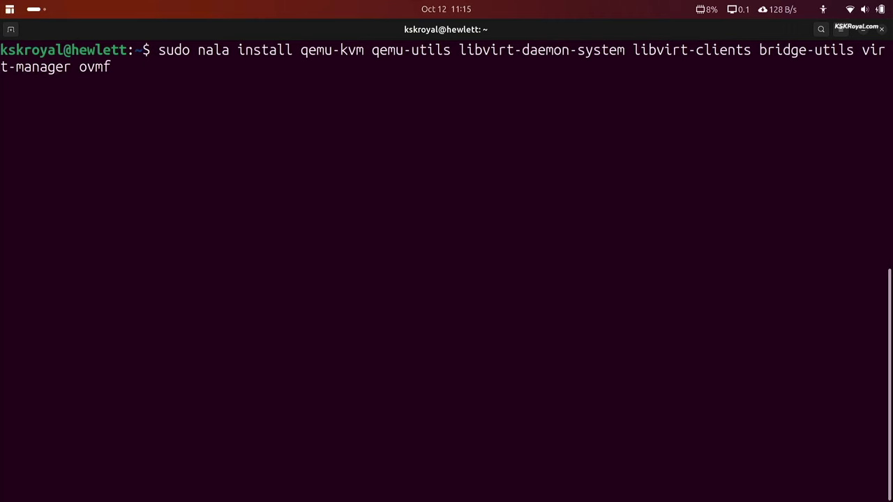
# Step: Run the QEMU/KVM install with the sudo password and confirm the 85 packages
pyautogui.press('Return')
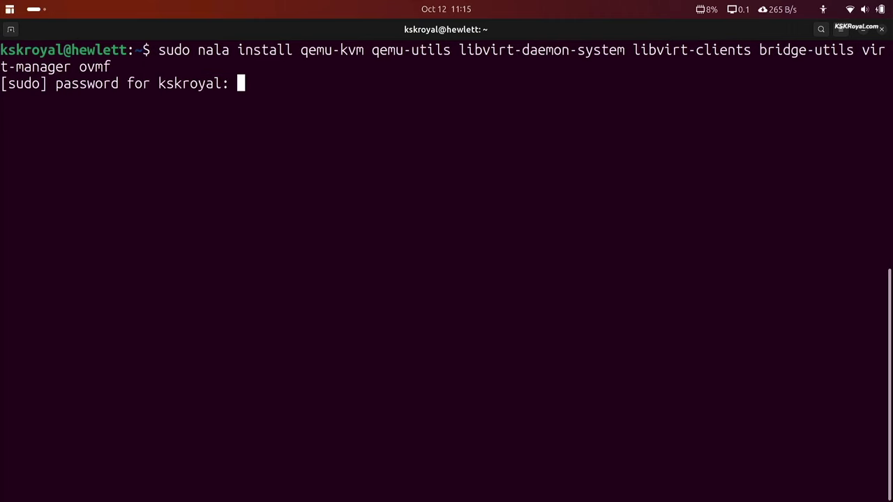
pyautogui.press('Return')
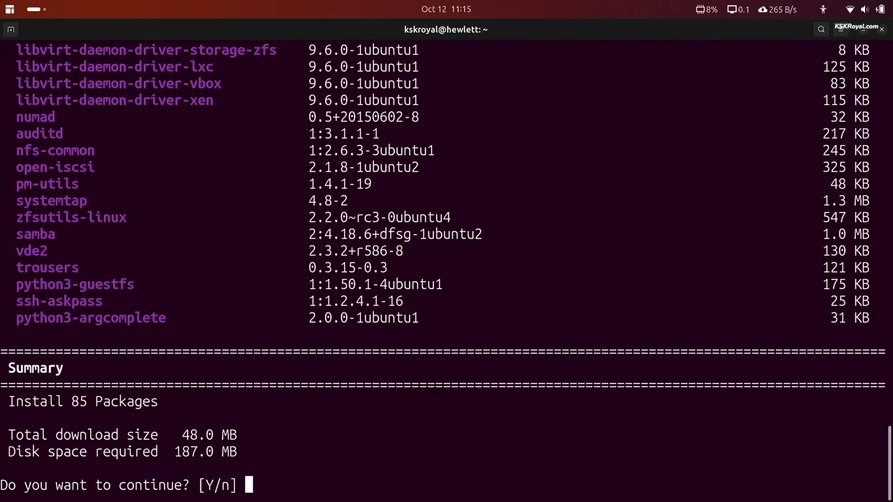
pyautogui.press('Return')
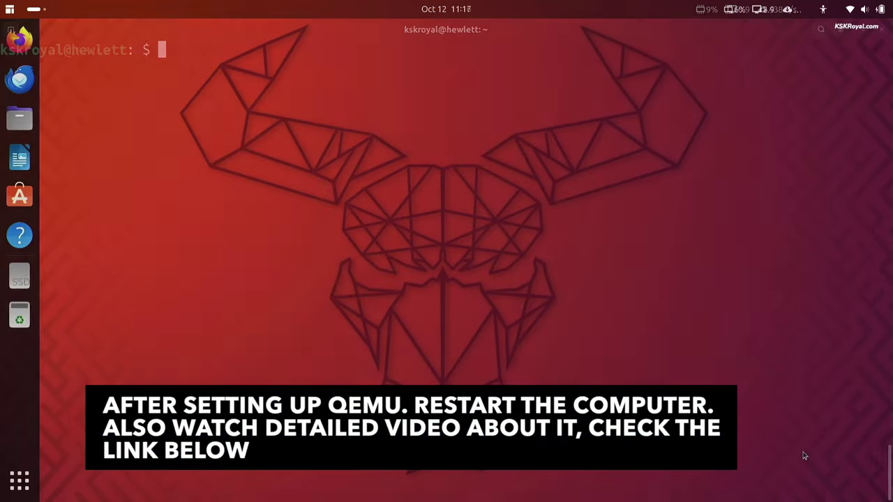
# Step: Launch Virtual Machine Manager from the app search 'vi' to verify the QEMU/KVM connection
pyautogui.press('super')
pyautogui.write('vi')
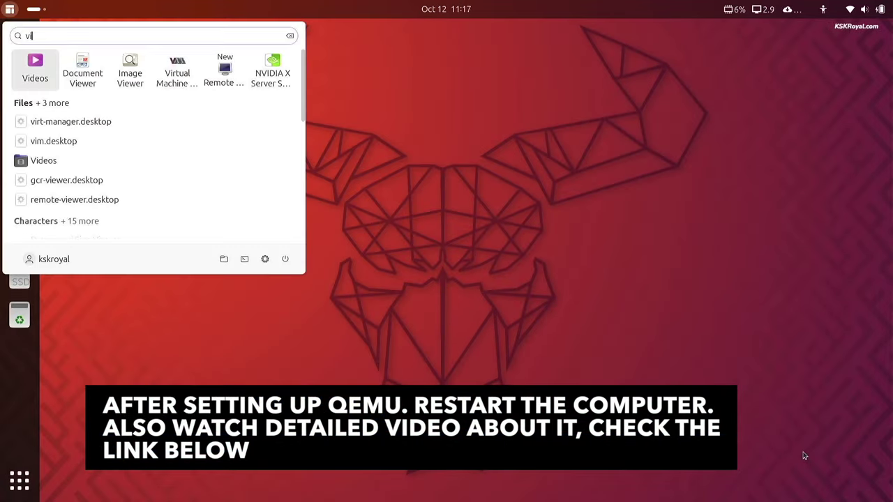
pyautogui.press('Right')
pyautogui.press('Right')
pyautogui.press('Return')
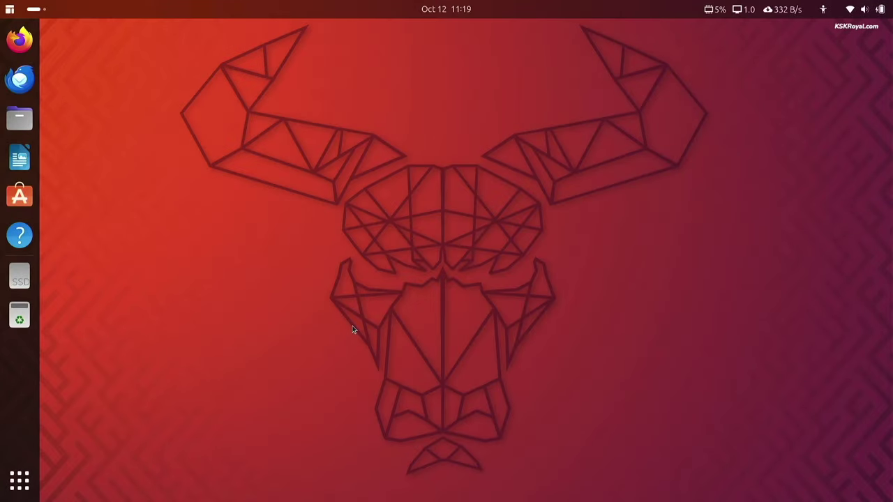
# Step: Open GNOME Settings from quick settings and review the Power page's battery and power mode options
pyautogui.click(863, 9)
pyautogui.click(818, 40)
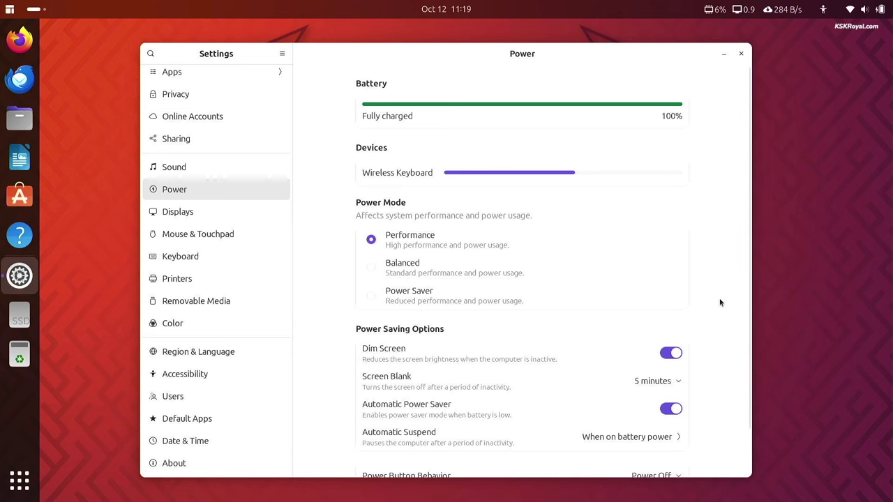
pyautogui.scroll(-2, 720, 301)
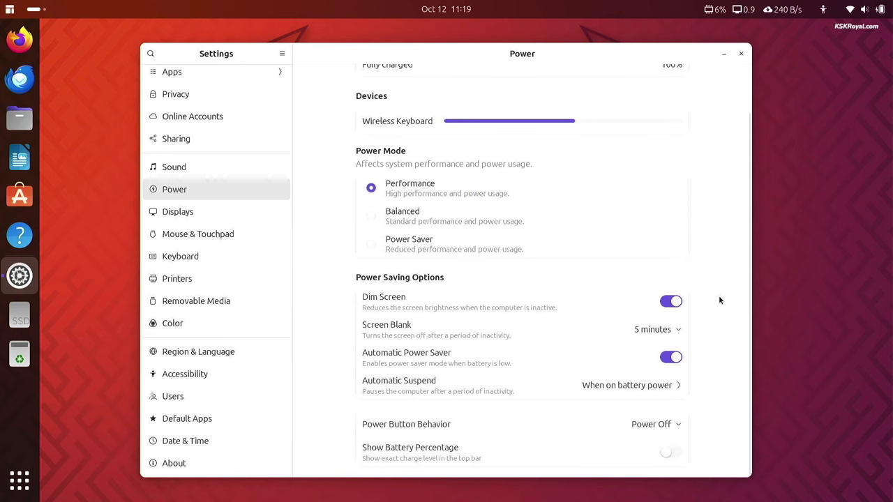
pyautogui.scroll(2, 720, 301)
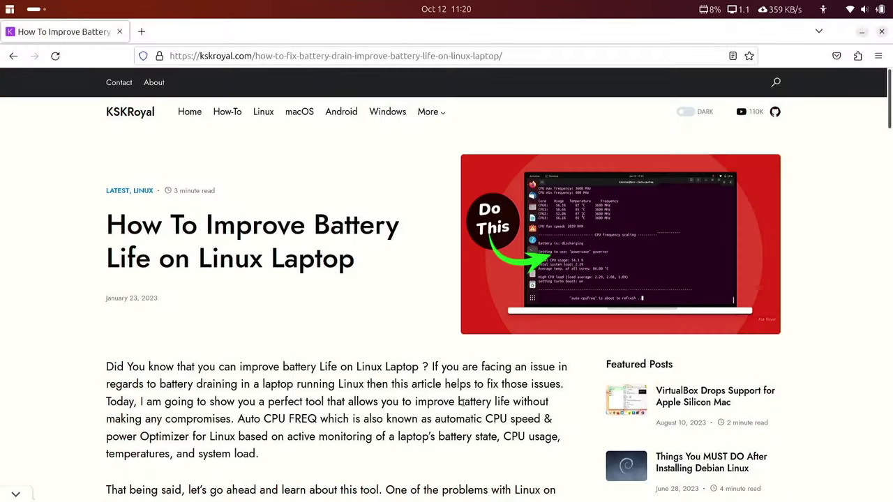
# Step: Scroll the KSKRoyal battery article and select the auto-cpufreq git clone and installer commands
pyautogui.tripleClick(307, 253)
pyautogui.scroll(-3, 307, 253)
pyautogui.scroll(-3, 311, 257)
pyautogui.scroll(-5, 315, 261)
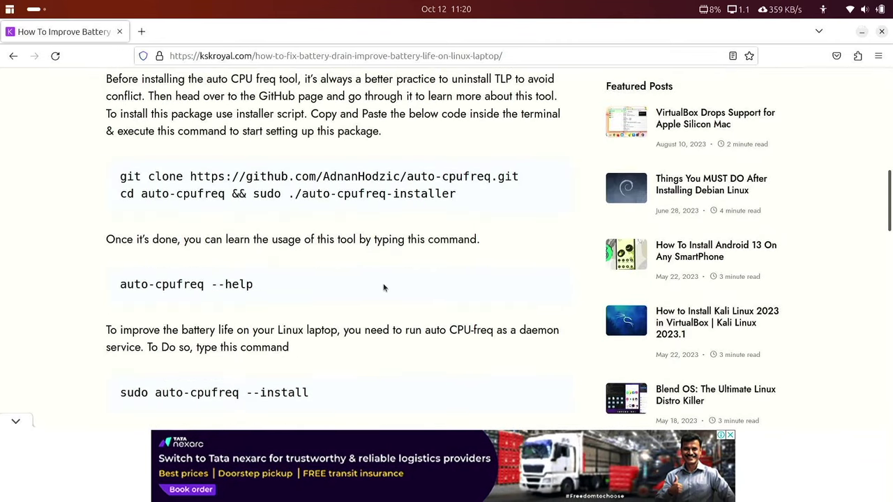
pyautogui.scroll(2, 389, 289)
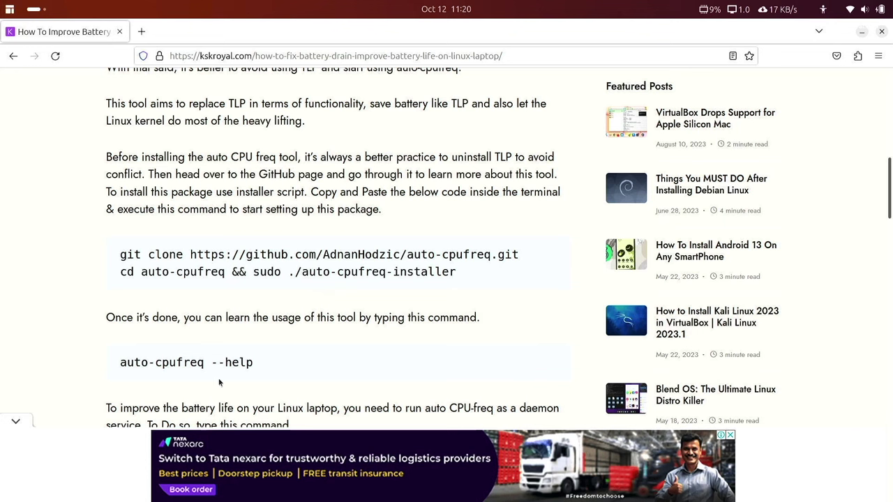
pyautogui.moveTo(204, 362); pyautogui.dragTo(110, 362)
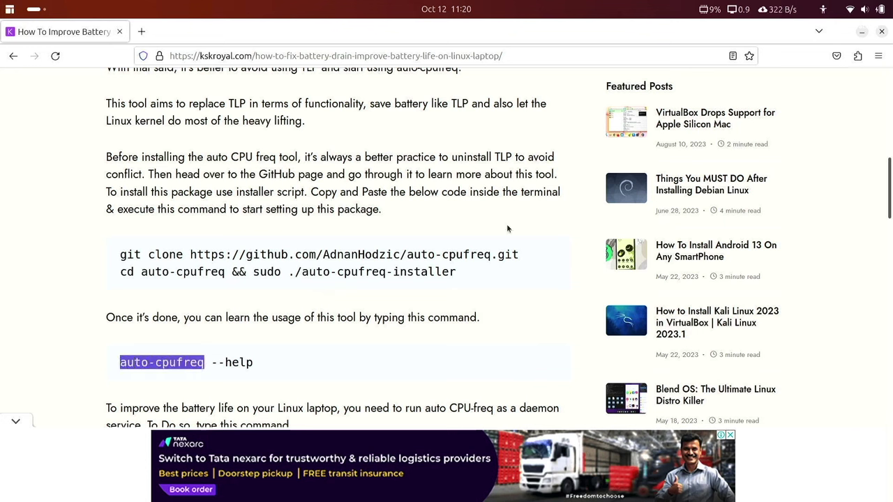
pyautogui.moveTo(474, 271)
pyautogui.mouseDown()
pyautogui.moveTo(149, 257)
pyautogui.moveTo(109, 264)
pyautogui.mouseUp()
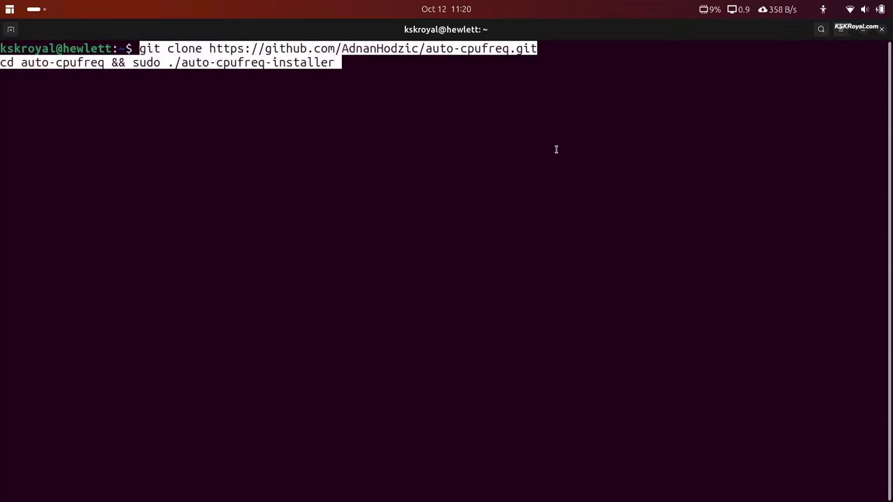
# Step: Run the pasted auto-cpufreq clone-and-install commands and choose install (i) at the installer menu
pyautogui.press('End')
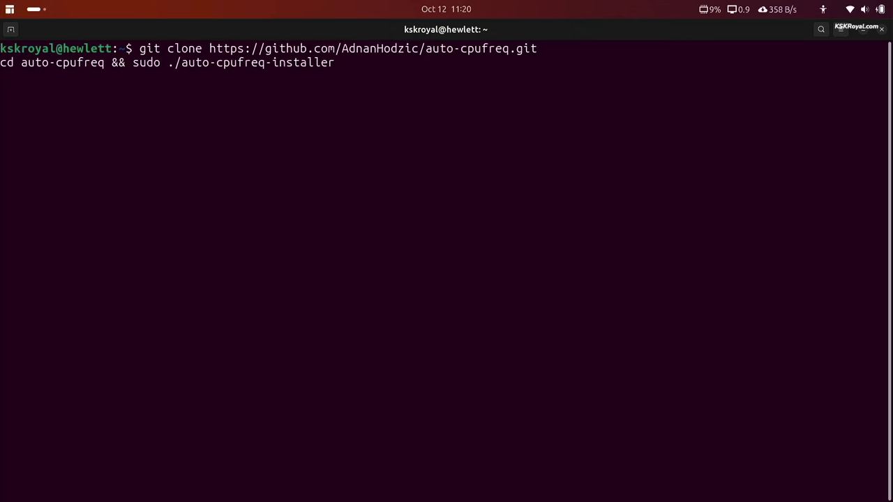
pyautogui.press('Return')
pyautogui.write('i')
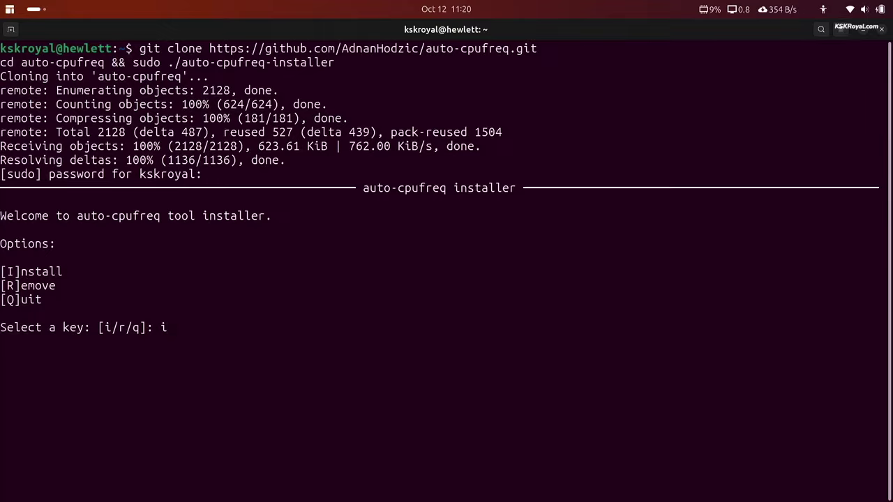
pyautogui.press('Return')
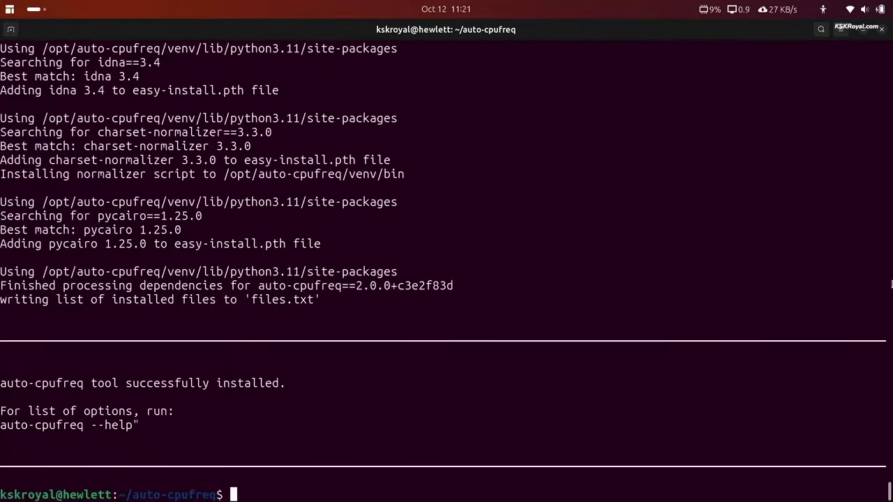
# Step: Launch auto-cpufreq from the app grid and install its daemon, authenticating with the administrator password
pyautogui.click(34, 9)
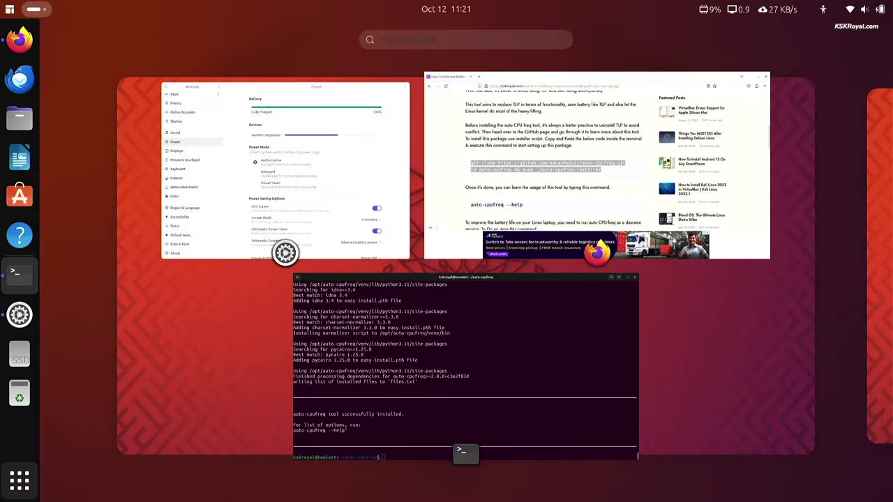
pyautogui.click(4, 482)
pyautogui.scroll(-1, 648, 465)
pyautogui.scroll(-1, 729, 452)
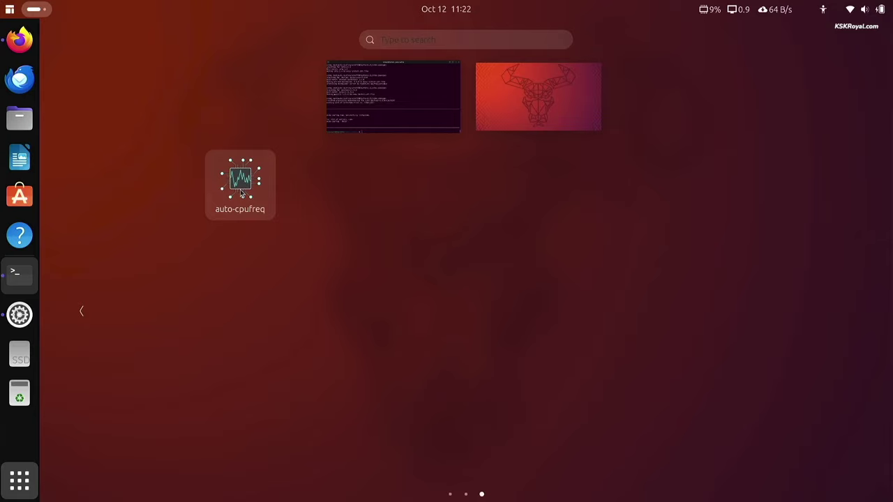
pyautogui.click(241, 185)
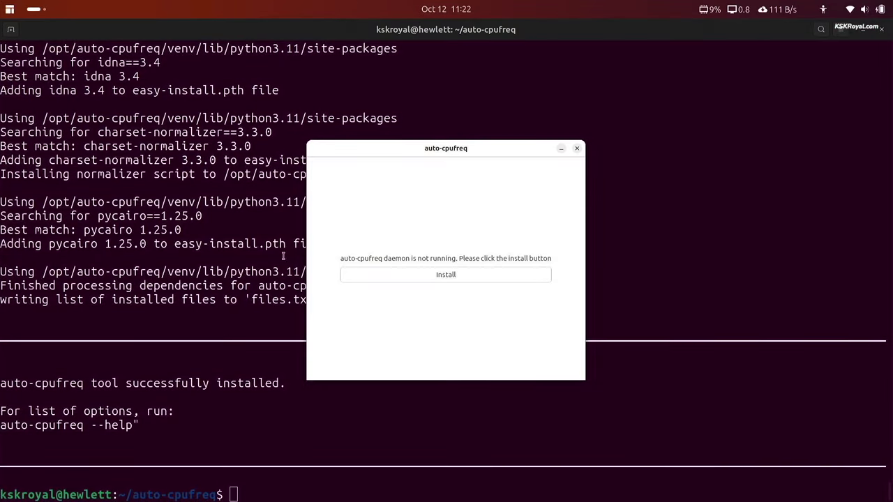
pyautogui.click(432, 274)
pyautogui.write('*****')
pyautogui.press('Return')
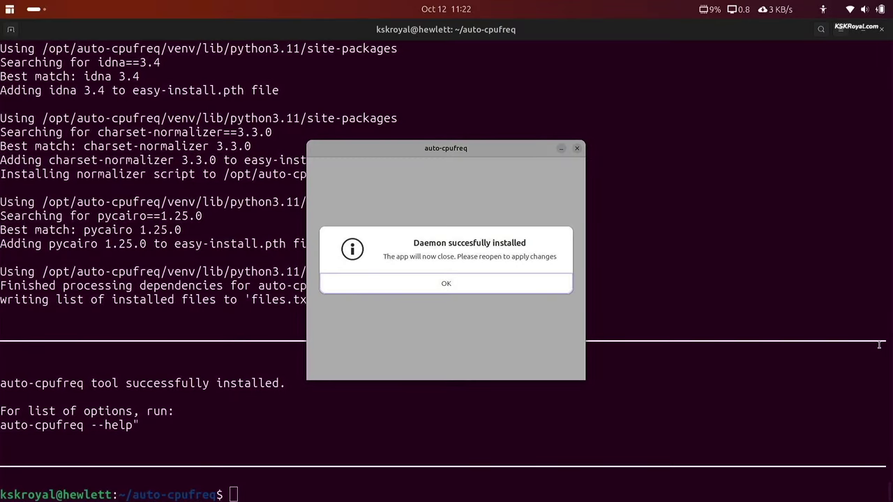
pyautogui.click(444, 285)
# Step: Browse the app grid again, then dismiss the overview to return to the terminal
pyautogui.click(26, 11)
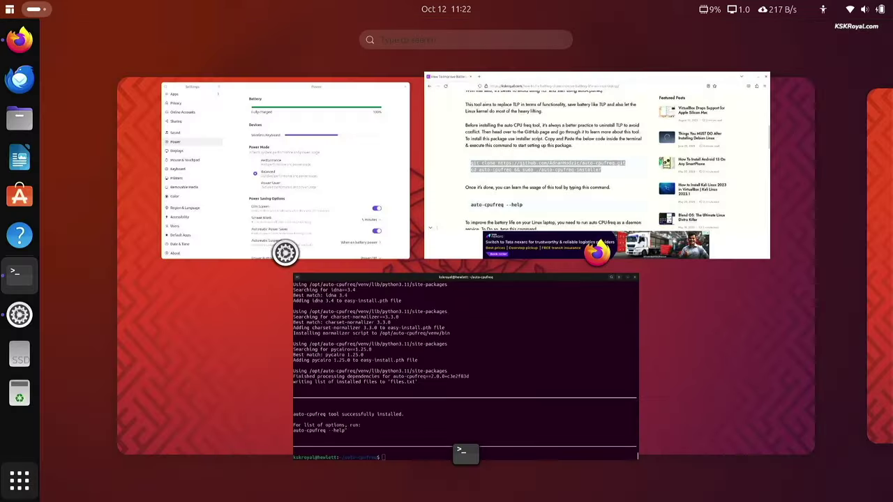
pyautogui.press('super')
pyautogui.scroll(-1, 269, 235)
pyautogui.scroll(-1, 232, 207)
pyautogui.press('super')
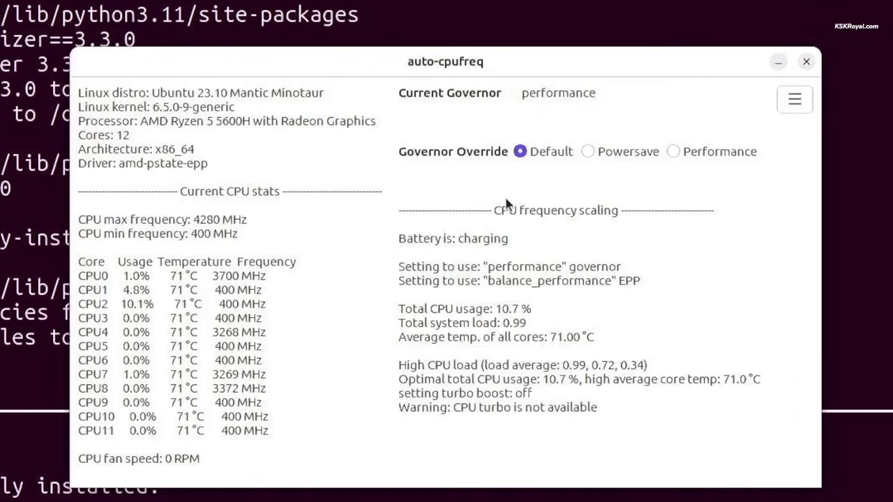
# Step: Override the CPU governor to Performance, authenticating with the password
pyautogui.click(673, 149)
pyautogui.write('**')
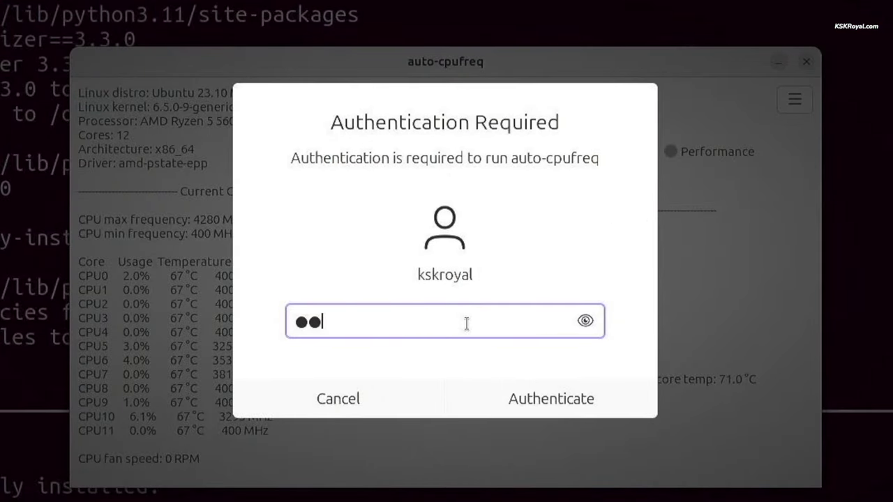
pyautogui.write('*')
pyautogui.press('Return')
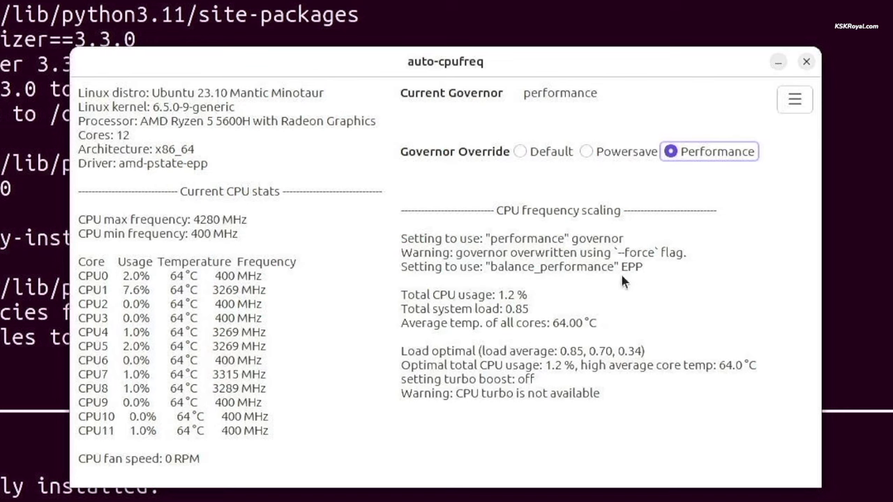
# Step: Switch the governor override to Powersave, authenticating again
pyautogui.click(586, 151)
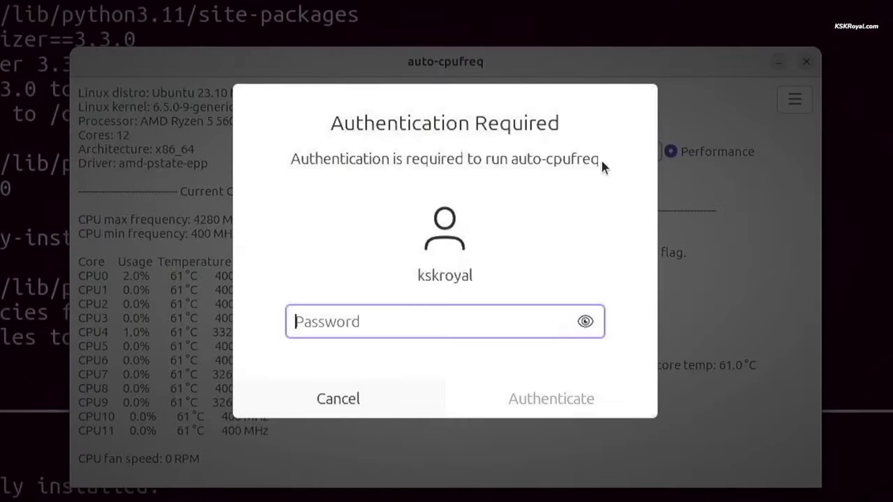
pyautogui.write('****')
pyautogui.press('Return')
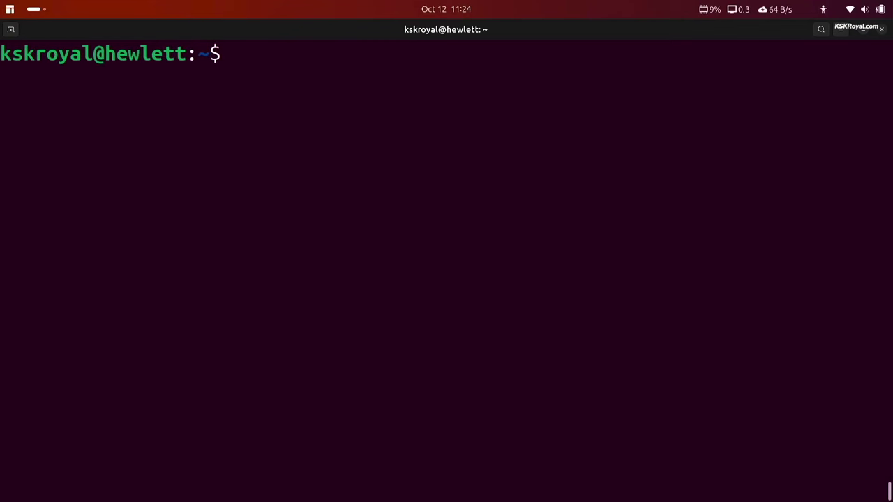
# Step: Check the installed ufw version with ufw --version
pyautogui.write('ufw --version')
pyautogui.press('Return')
pyautogui.moveTo(1, 70); pyautogui.dragTo(422, 98)
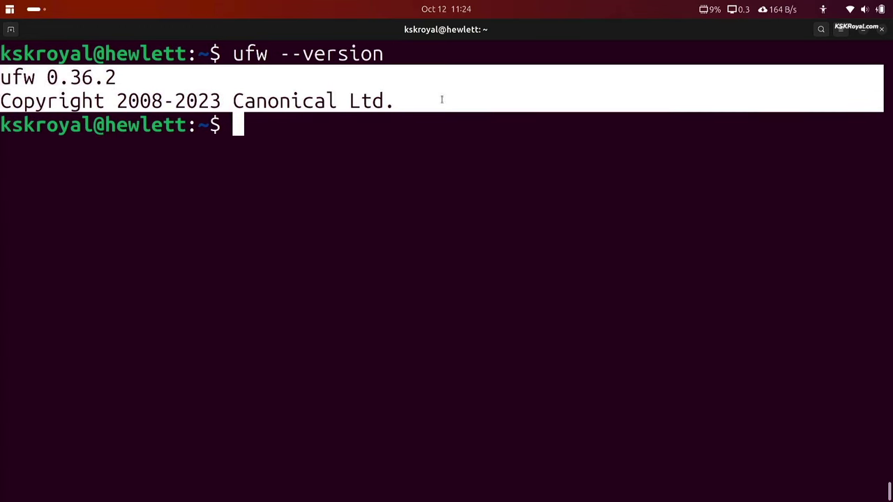
# Step: Install the firewall with sudo nala install ufw
pyautogui.write('sudo nala n')
pyautogui.press('BackSpace')
pyautogui.hotkey('ctrl', 'l')
pyautogui.write('install uw')
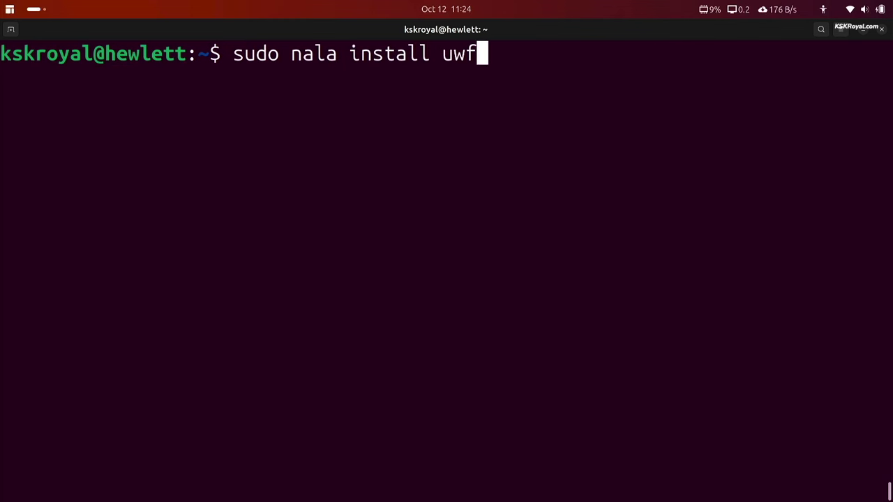
pyautogui.press('BackSpace')
pyautogui.write('fw')
pyautogui.press('Return')
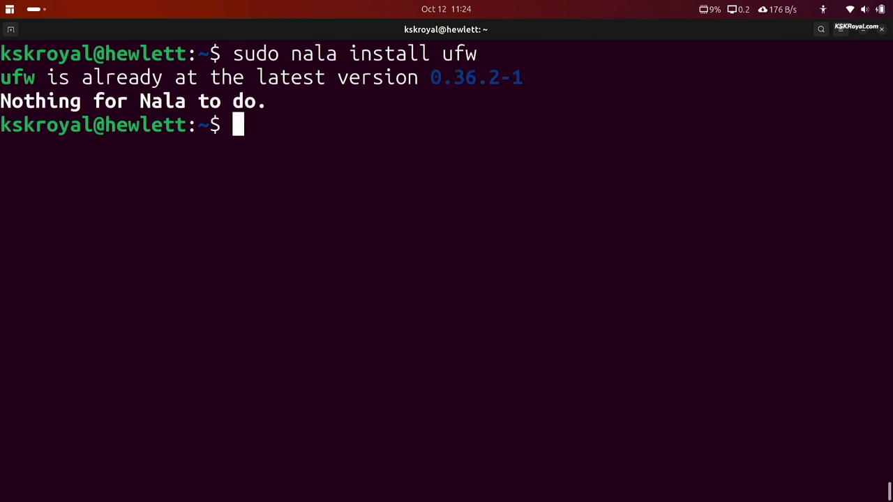
# Step: Enable the ufw service at boot with sudo systemctl enable ufw
pyautogui.write('sudo systemctl enable u')
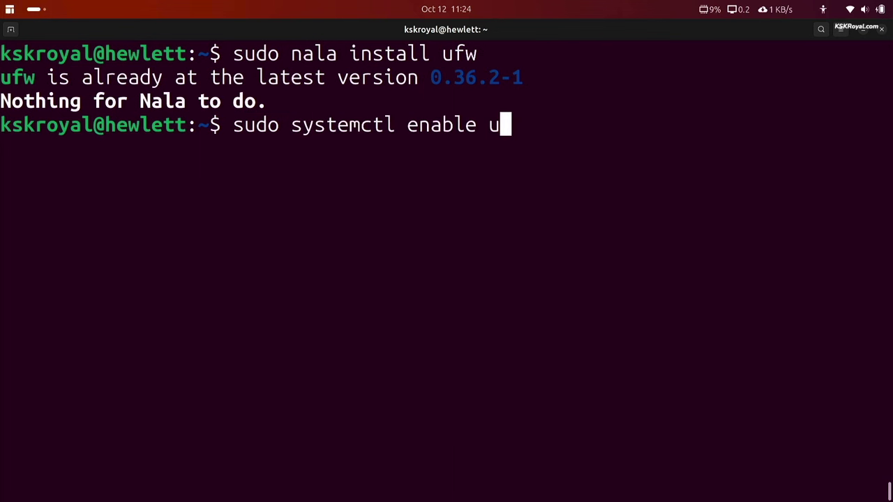
pyautogui.write('few')
pyautogui.press('BackSpace')
pyautogui.press('BackSpace')
pyautogui.press('BackSpace')
pyautogui.write('fw')
pyautogui.press('Return')
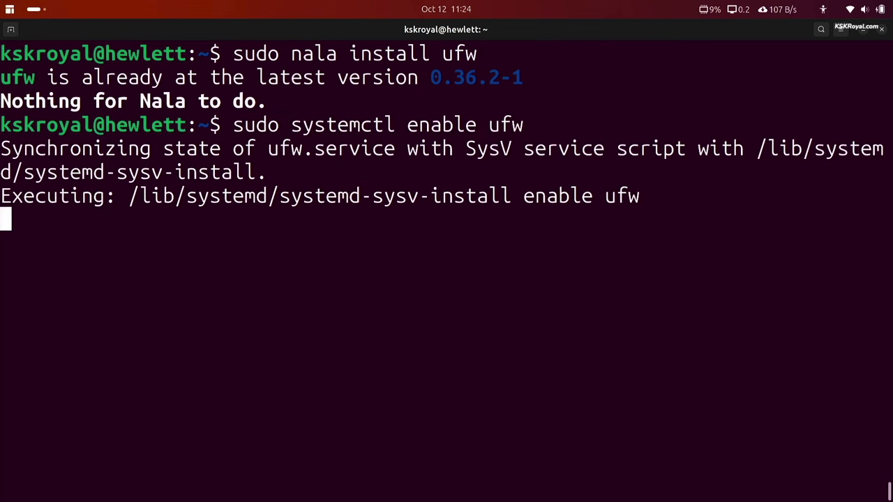
pyautogui.write('sudo systemctl start ufw')
# Step: Start the ufw service, enable the firewall, and confirm its status is active
pyautogui.press('Return')
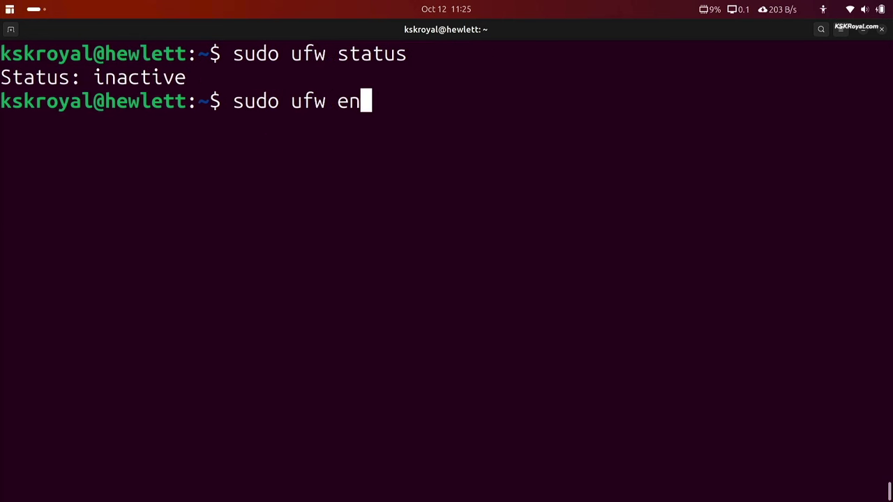
pyautogui.write('able')
pyautogui.press('Return')
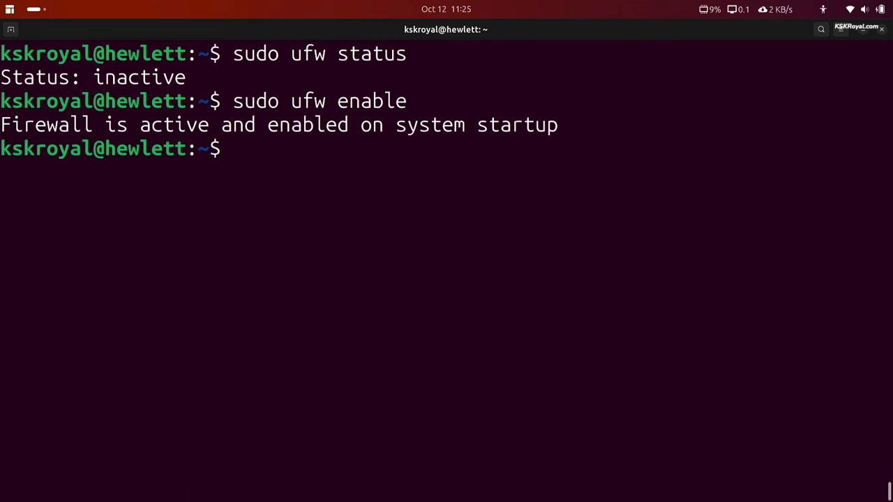
pyautogui.press('Up')
pyautogui.press('Up')
pyautogui.press('Return')
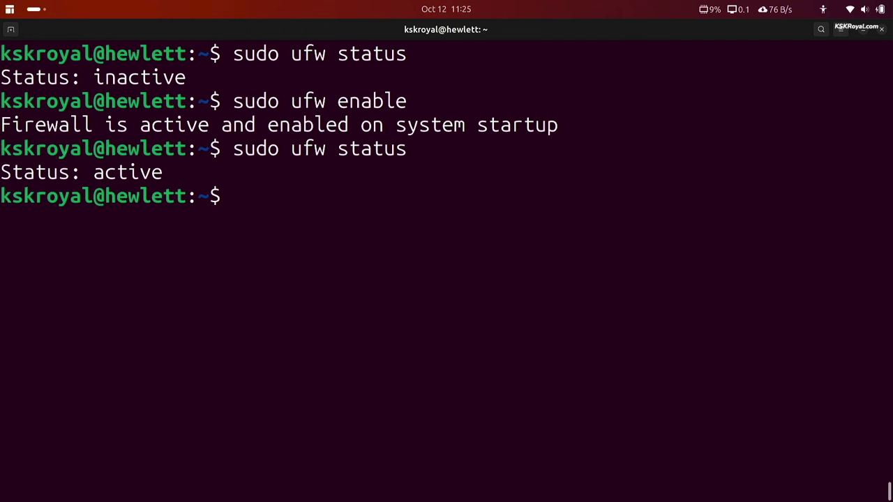
# Step: Add a firewall rule with sudo ufw deny 22/tcp
pyautogui.write('sudo d')
pyautogui.press('BackSpace')
pyautogui.write('ufw de')
pyautogui.press('BackSpace')
pyautogui.write('w deny 22/tcp')
pyautogui.press('Return')
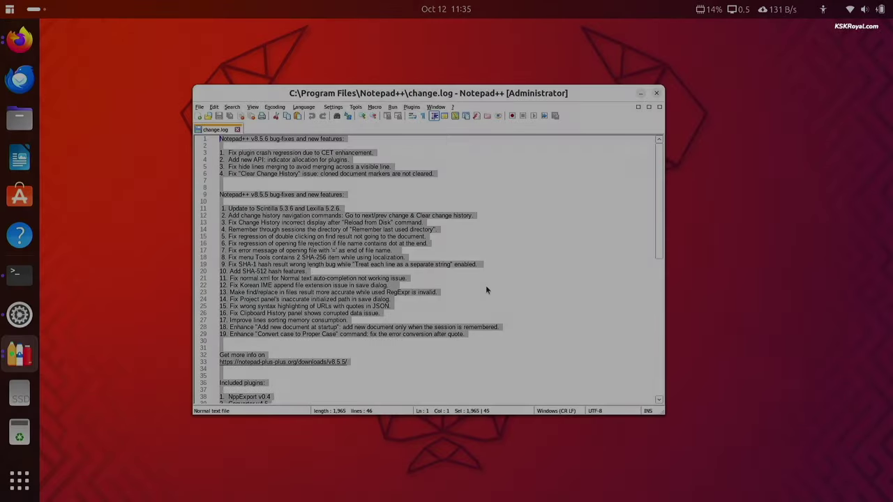
# Step: Replace change.log with a note on running Notepad++ on Linux, and copy Bottles' flatpak install command
pyautogui.press('Delete')
pyautogui.hotkey('ctrl', '+')
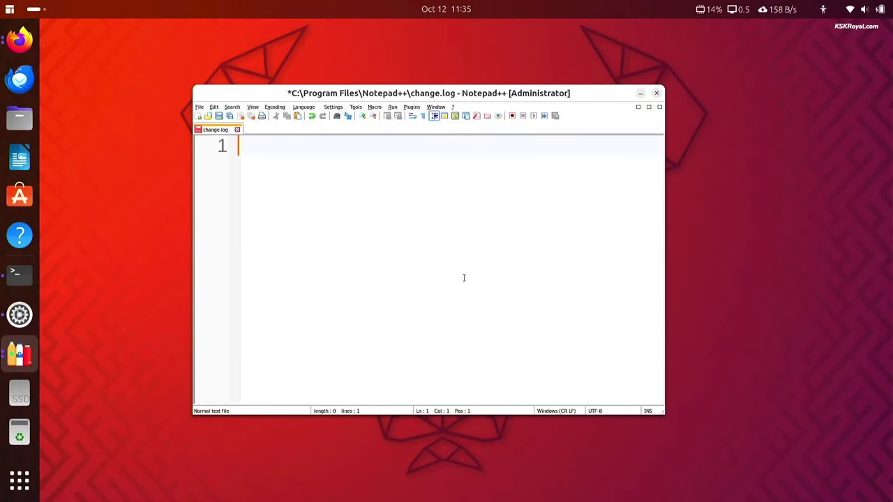
pyautogui.write('his NotePad')
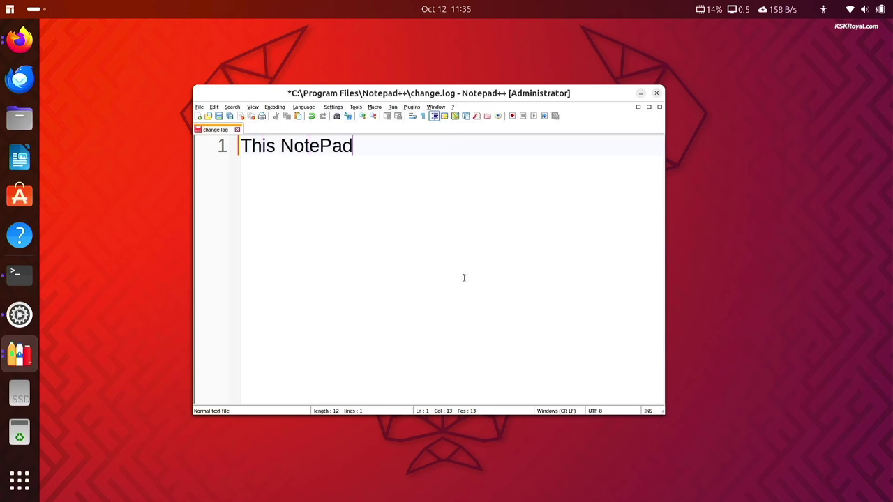
pyautogui.write('++ Windows app running on luny')
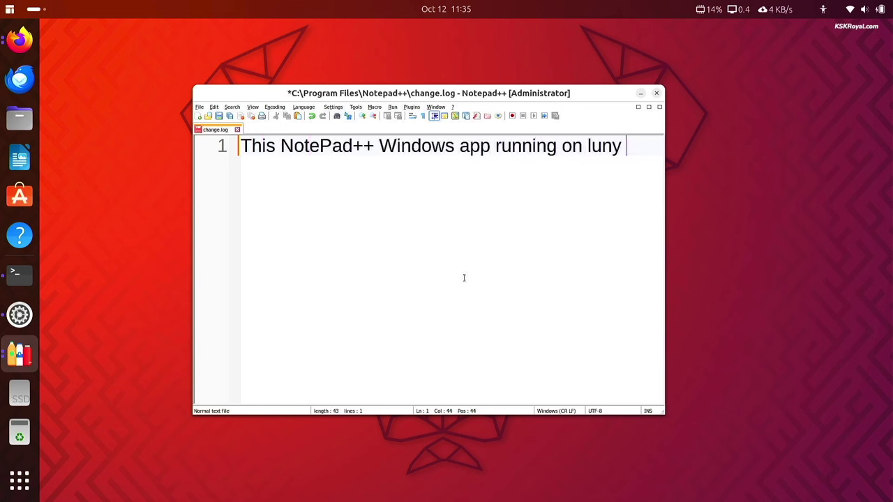
pyautogui.press('BackSpace')
pyautogui.press('BackSpace')
pyautogui.press('BackSpace')
pyautogui.write('inux')
pyautogui.write(' ubun')
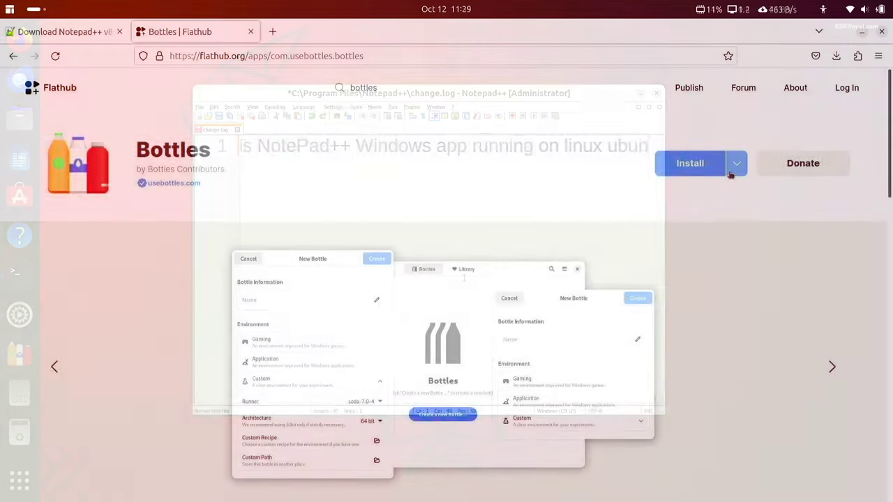
pyautogui.click(730, 173)
pyautogui.click(726, 268)
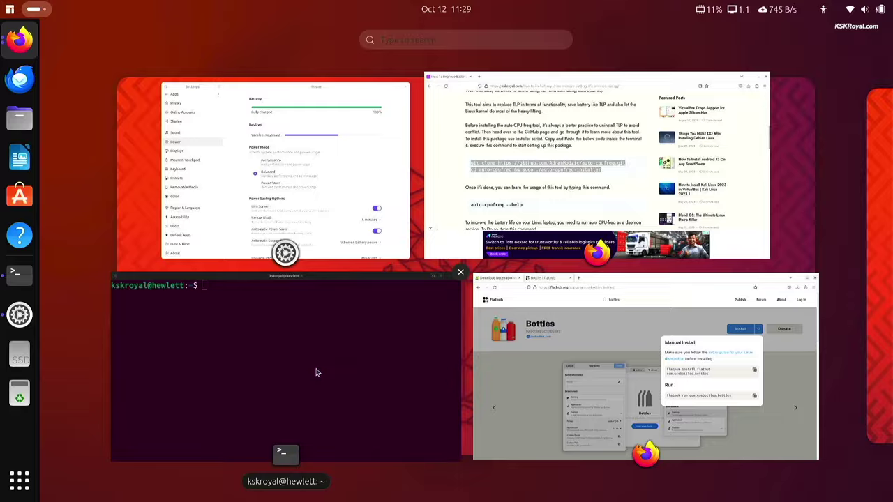
# Step: Paste and run the Bottles flatpak install command in a terminal
pyautogui.click(314, 370)
pyautogui.rightClick(407, 130)
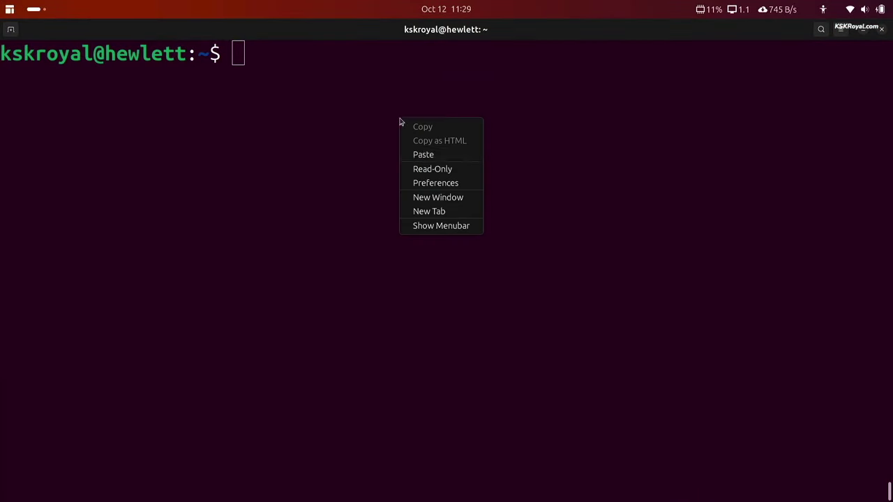
pyautogui.click(423, 154)
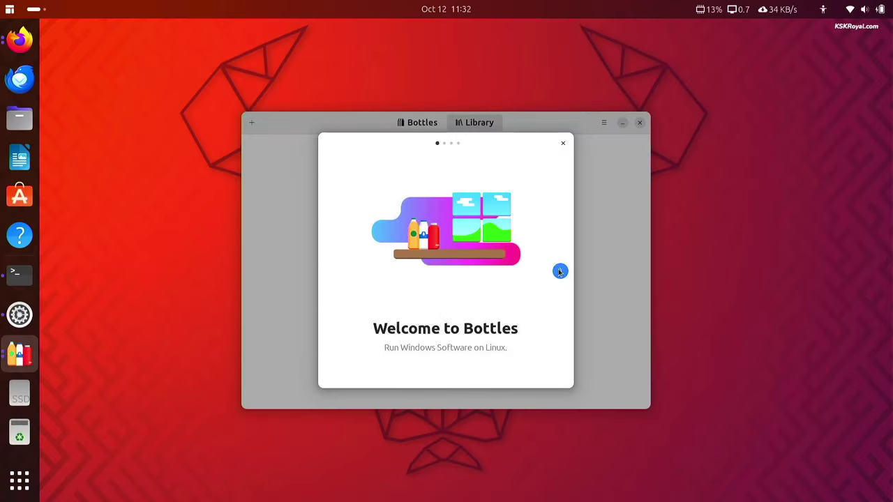
# Step: Click through the Bottles welcome tour to reach the empty Library
pyautogui.click(560, 271)
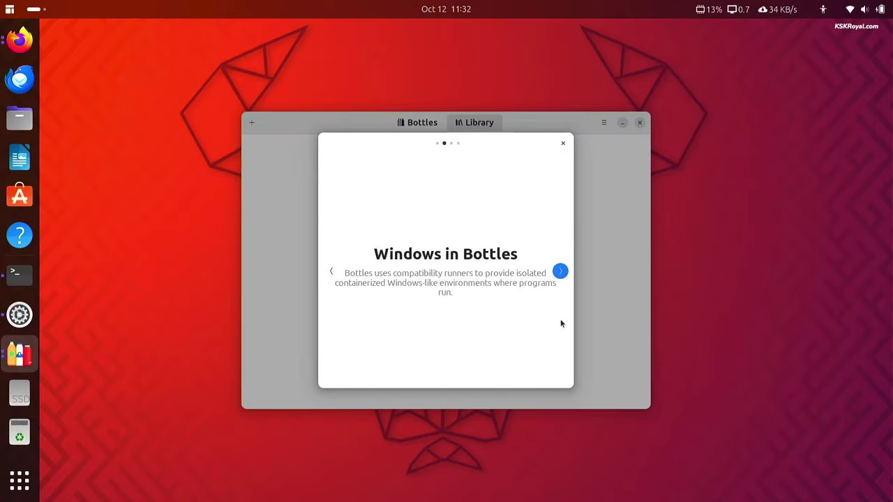
pyautogui.click(560, 271)
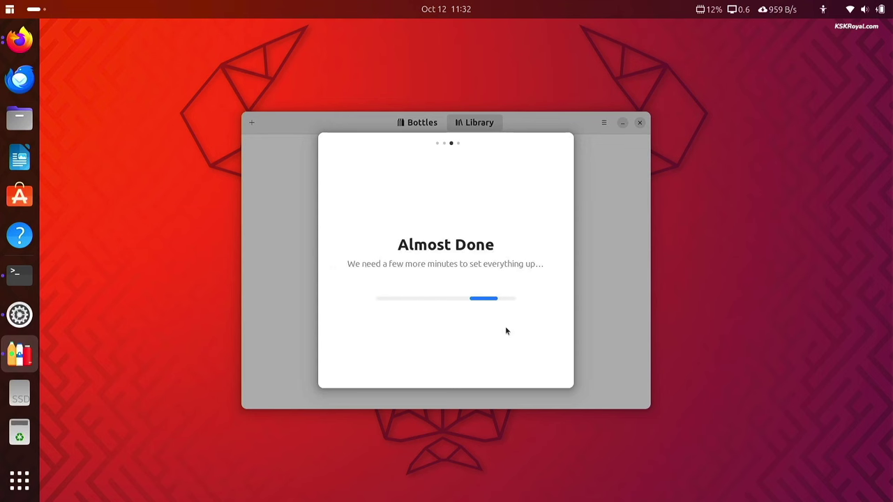
pyautogui.click(424, 325)
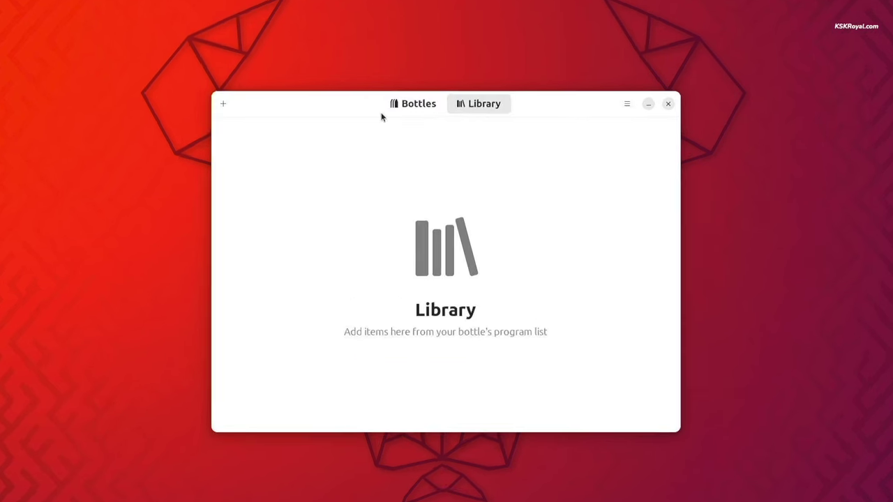
# Step: Start a new bottle and name it RUNWindowsApps
pyautogui.click(252, 122)
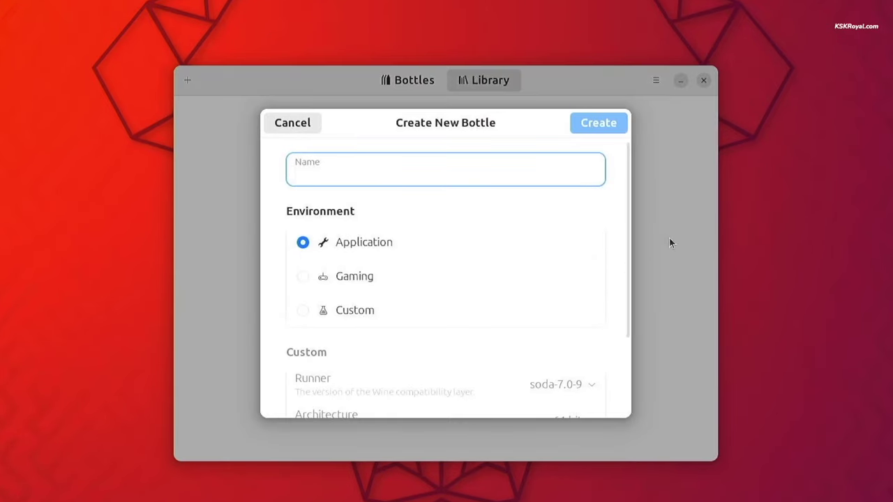
pyautogui.write('WindowsApps')
pyautogui.press('Home')
pyautogui.write('RUN')
pyautogui.click(303, 242)
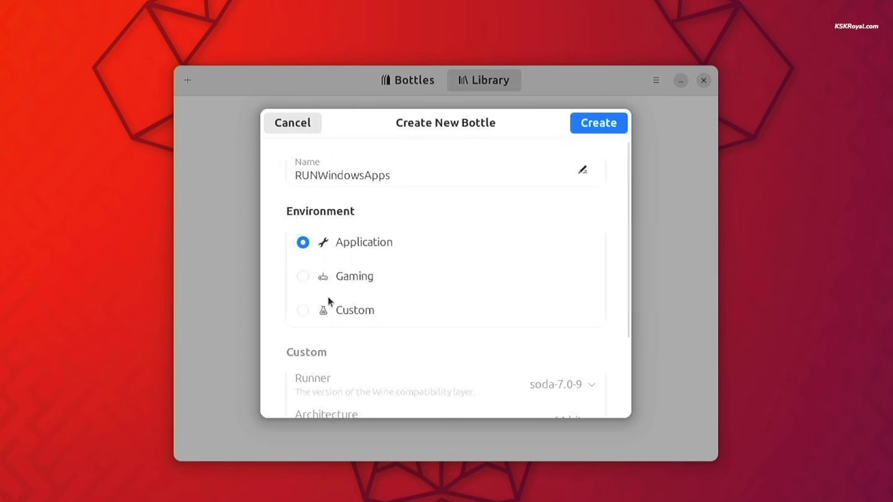
# Step: Choose the Custom environment for the bottle
pyautogui.click(303, 276)
pyautogui.scroll(-2, 470, 284)
pyautogui.scroll(-1, 472, 288)
pyautogui.scroll(2, 472, 288)
pyautogui.click(302, 275)
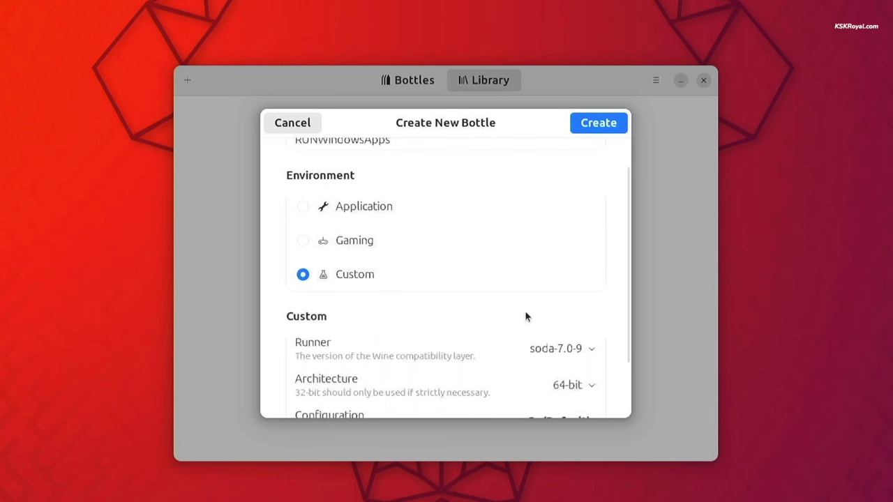
pyautogui.scroll(1, 526, 315)
pyautogui.scroll(-2, 526, 300)
pyautogui.scroll(-1, 526, 286)
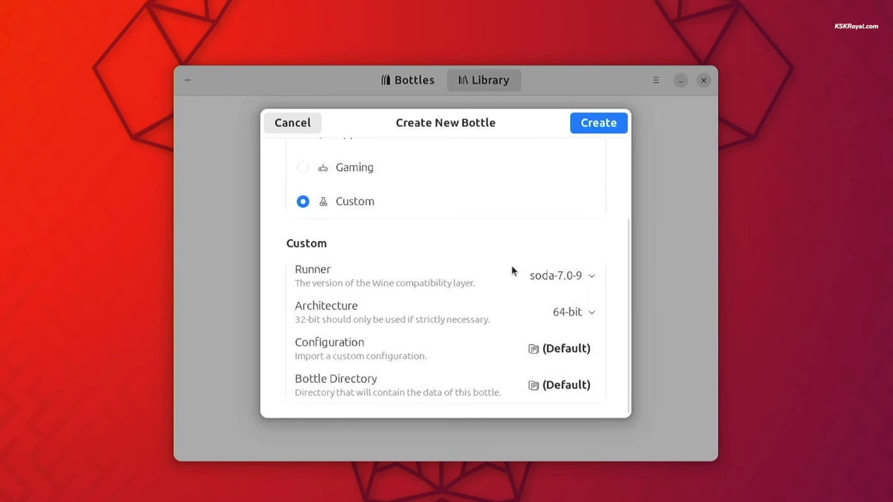
# Step: Set the runner to sys-wine-8.0.2 with 64-bit architecture and create the bottle
pyautogui.click(563, 277)
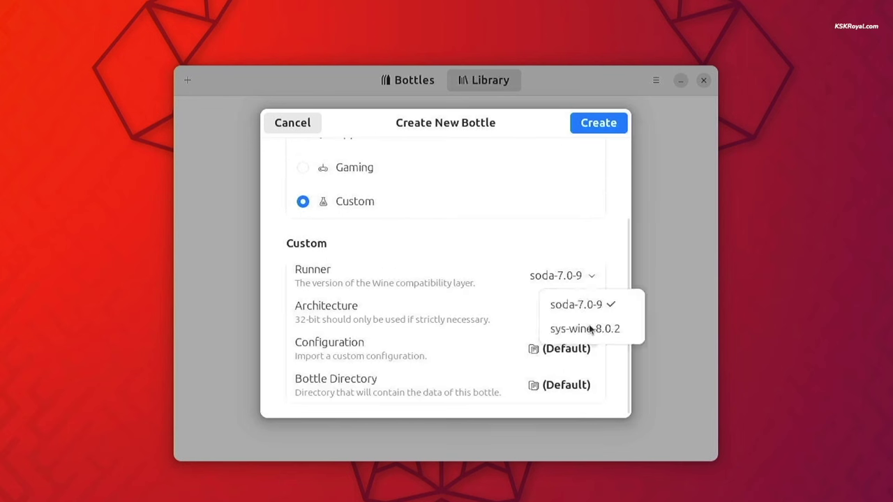
pyautogui.click(627, 330)
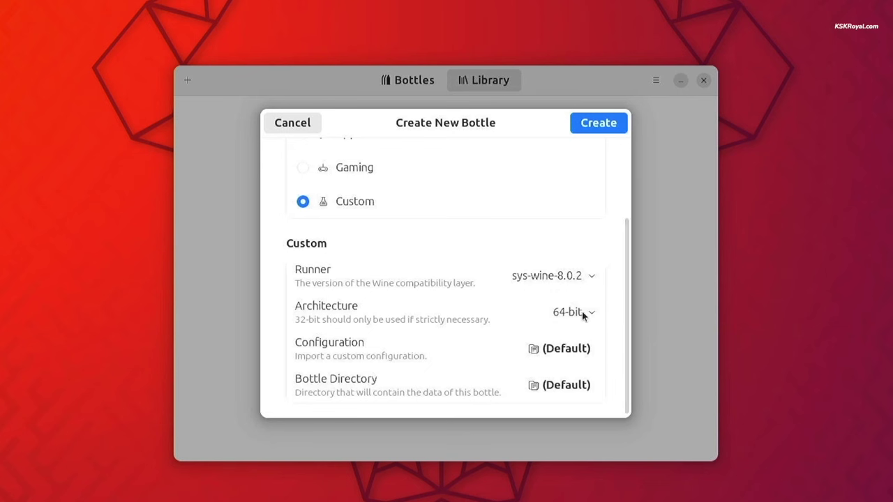
pyautogui.click(584, 314)
pyautogui.click(580, 340)
pyautogui.click(602, 125)
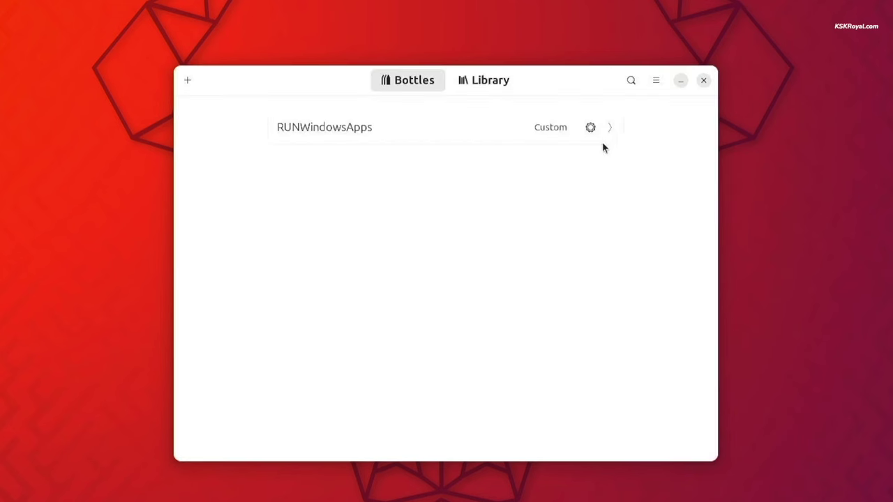
# Step: In the RUNWindowsApps bottle, run the npp.8.5.6.Installer.x64.exe installer from Downloads
pyautogui.click(602, 134)
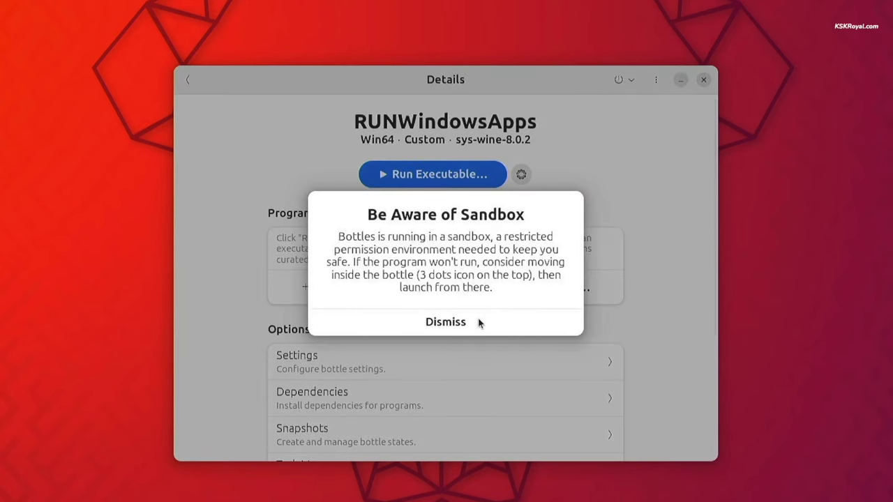
pyautogui.click(479, 320)
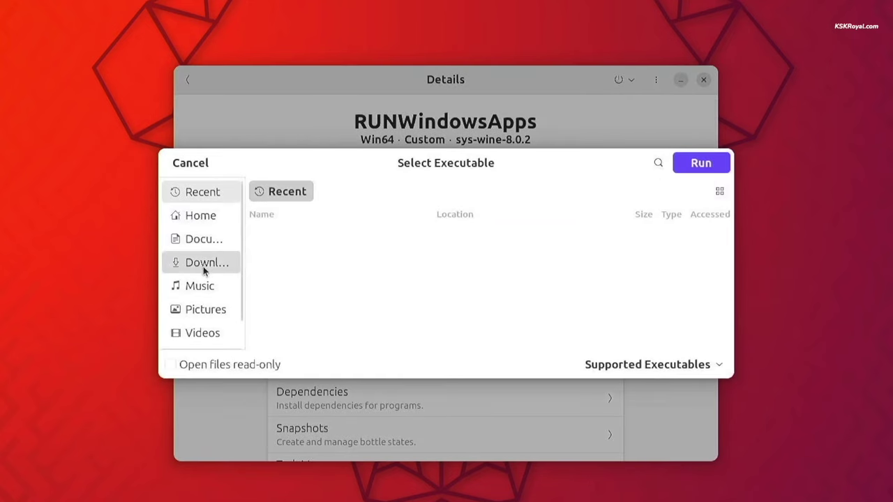
pyautogui.click(203, 265)
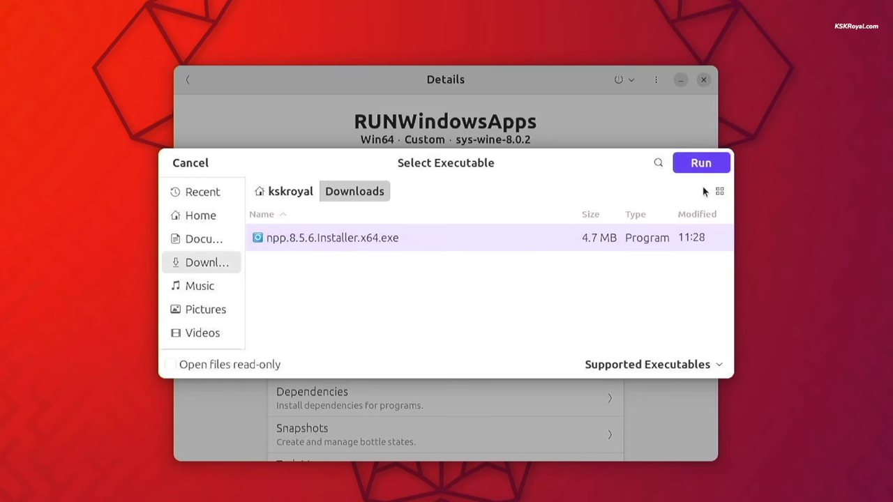
pyautogui.click(710, 167)
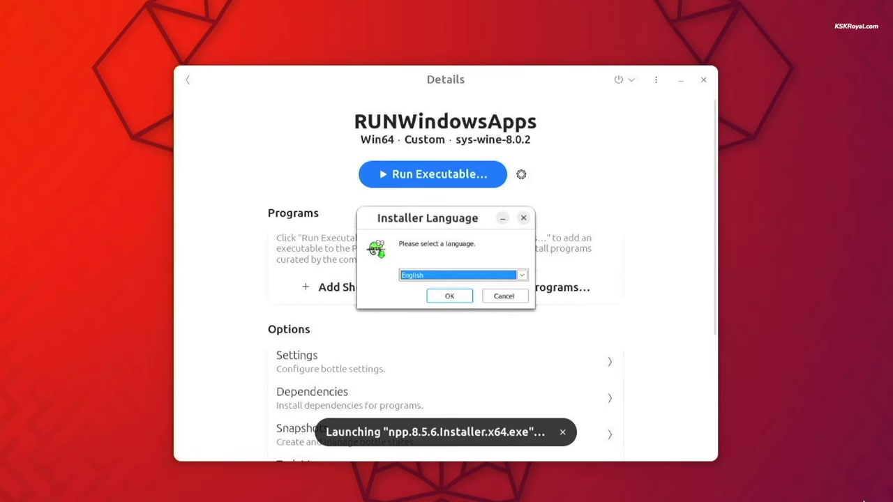
# Step: Complete the Notepad++ setup in English with default options and launch it
pyautogui.click(680, 81)
pyautogui.click(462, 300)
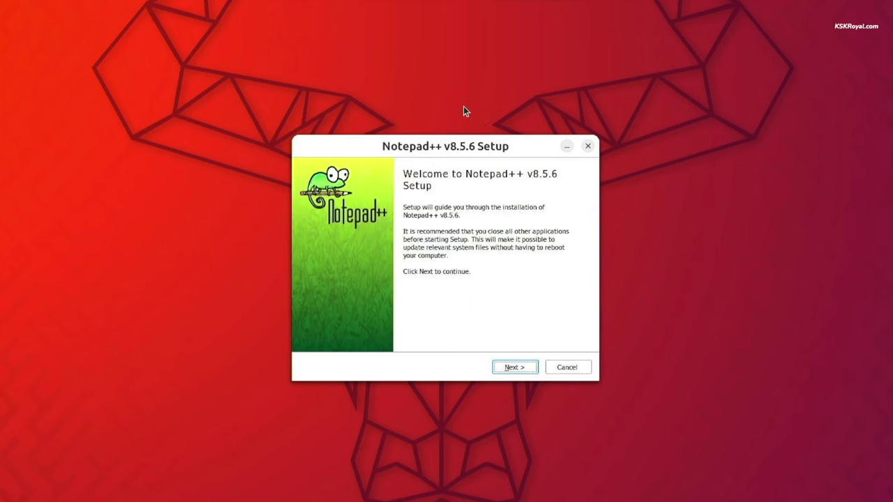
pyautogui.click(508, 365)
pyautogui.click(511, 369)
pyautogui.click(511, 368)
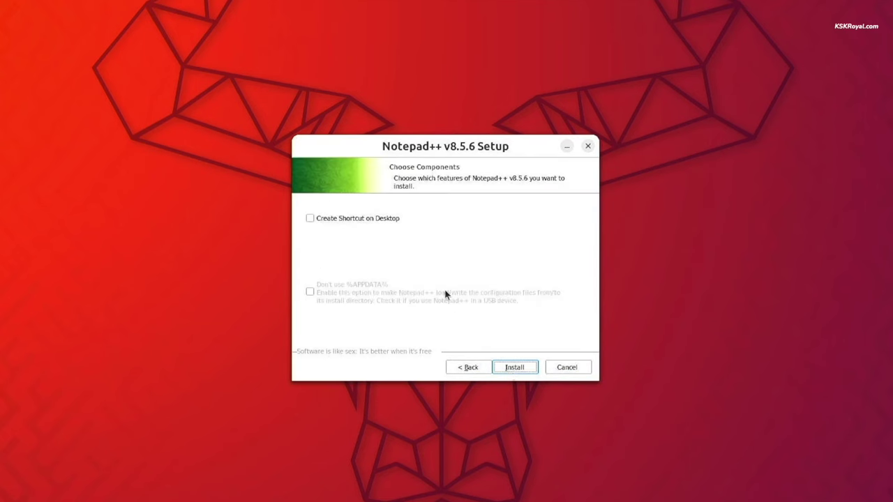
pyautogui.click(528, 369)
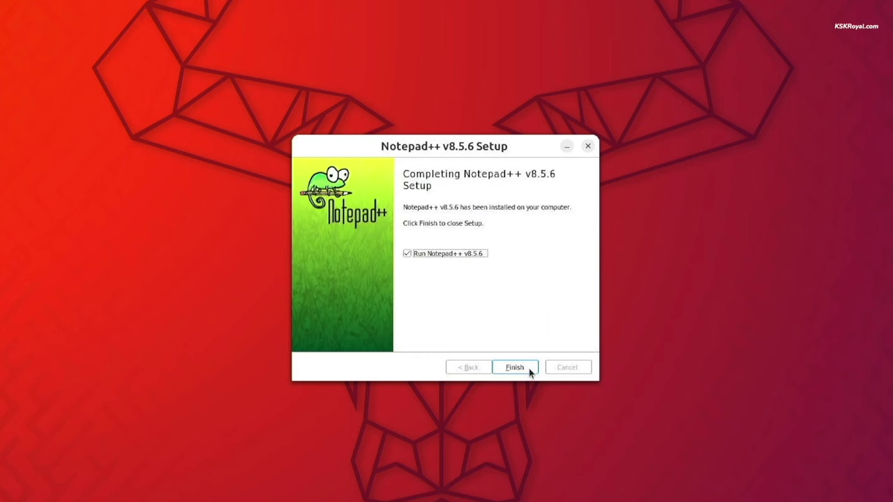
pyautogui.click(528, 369)
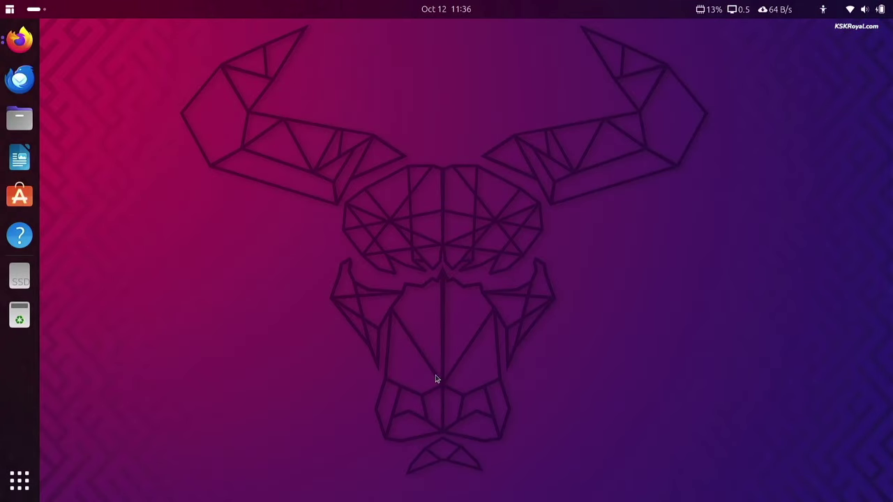
# Step: Open the home folder in Files, then minimise the Files window
pyautogui.press('super')
pyautogui.press('Escape')
pyautogui.click(19, 119)
pyautogui.click(890, 314)
pyautogui.click(891, 314)
pyautogui.click(891, 314)
# Step: Close the old terminal with Ctrl+D and open a fresh one with Ctrl+Alt+T
pyautogui.hotkey('ctrl', 'alt', 't')
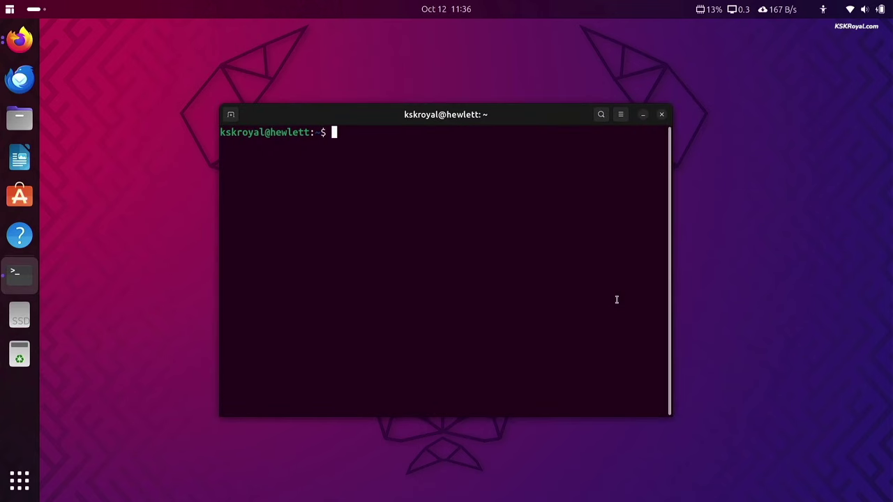
pyautogui.hotkey('ctrl', 'd')
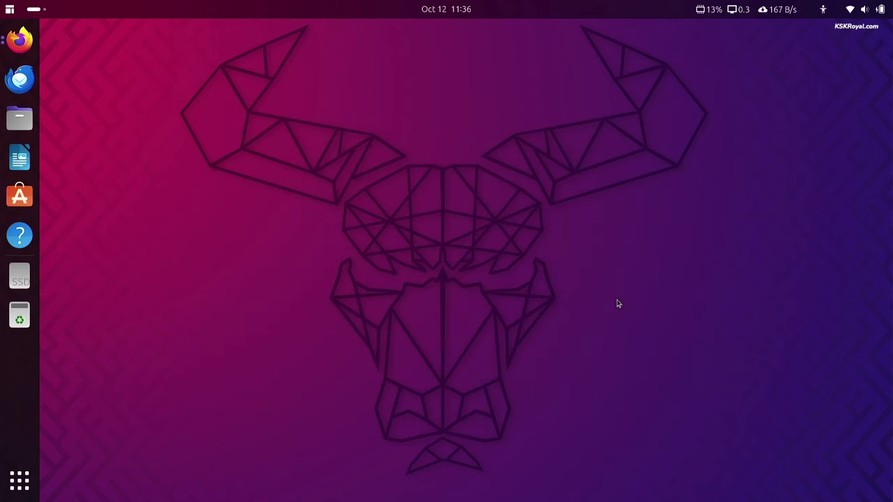
pyautogui.hotkey('ctrl', 'alt', 't')
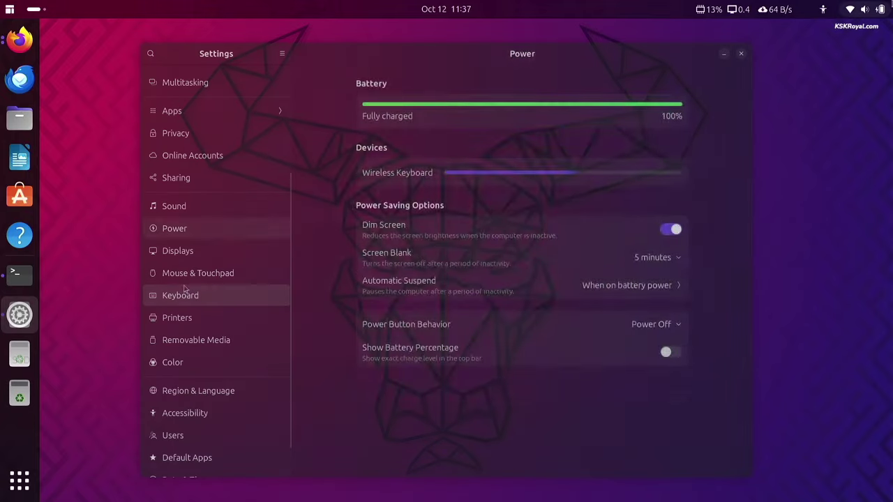
# Step: Assign Super+F as the keyboard shortcut for the Home folder launcher
pyautogui.click(254, 300)
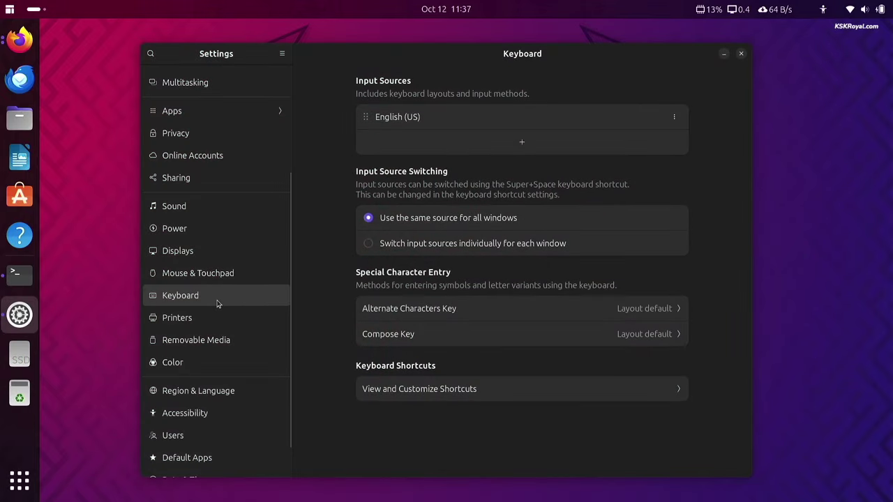
pyautogui.click(649, 398)
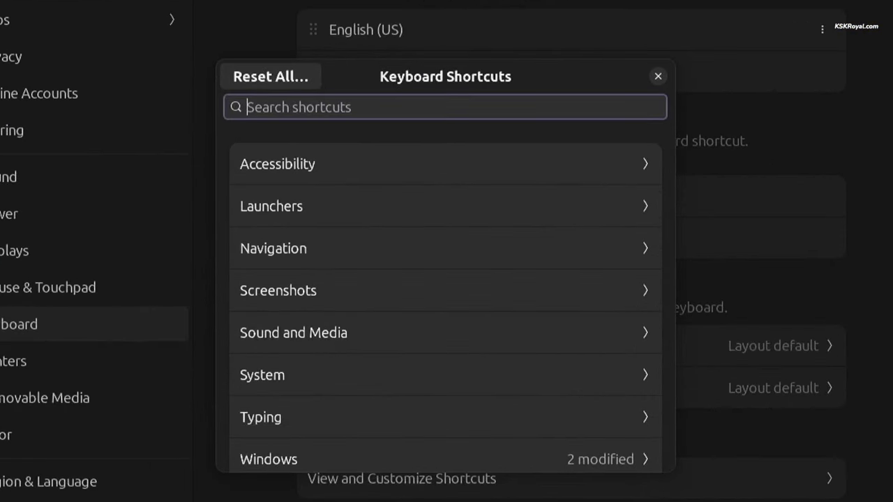
pyautogui.click(633, 205)
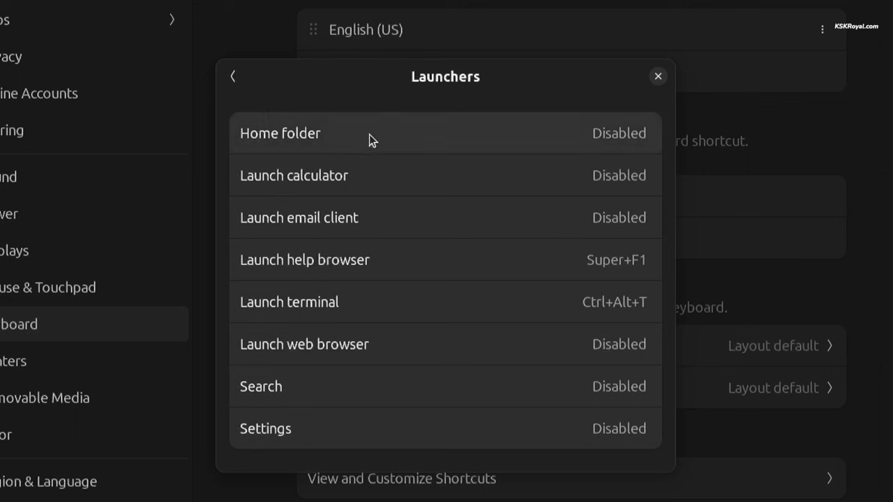
pyautogui.click(583, 137)
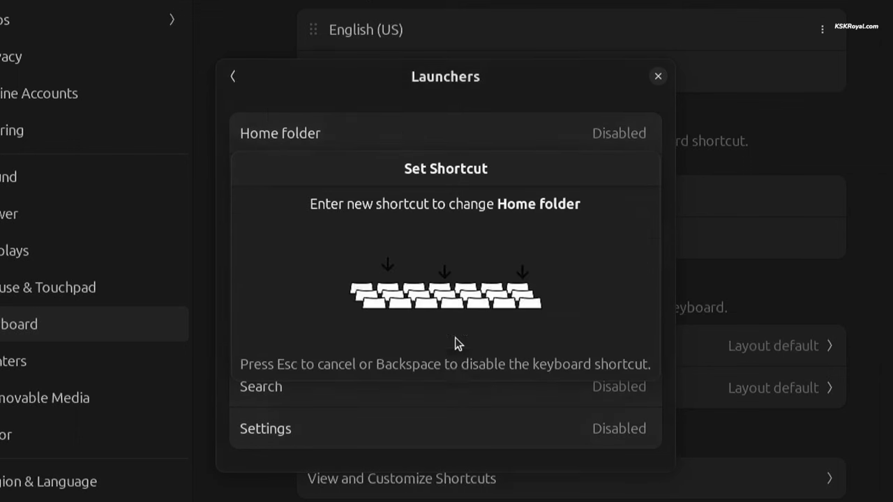
pyautogui.press('super+f')
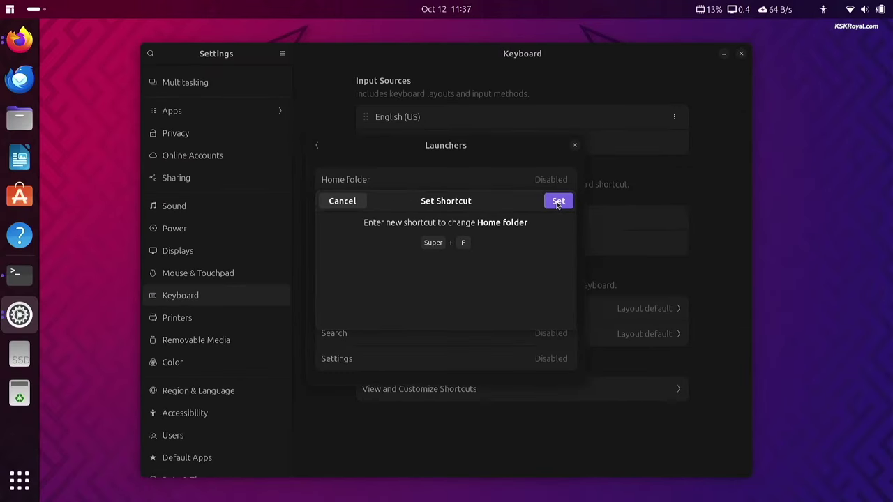
pyautogui.click(630, 170)
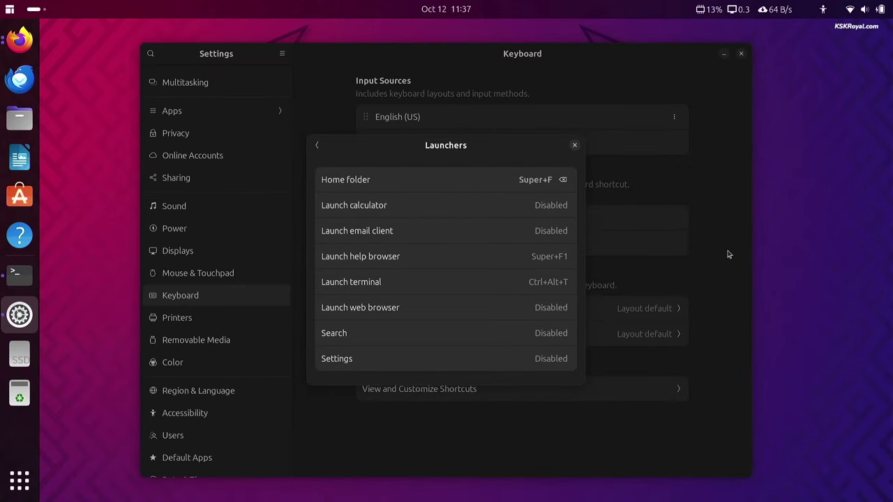
# Step: Test Super+F twice, closing the Home folder window each time
pyautogui.press('super+f')
pyautogui.click(642, 145)
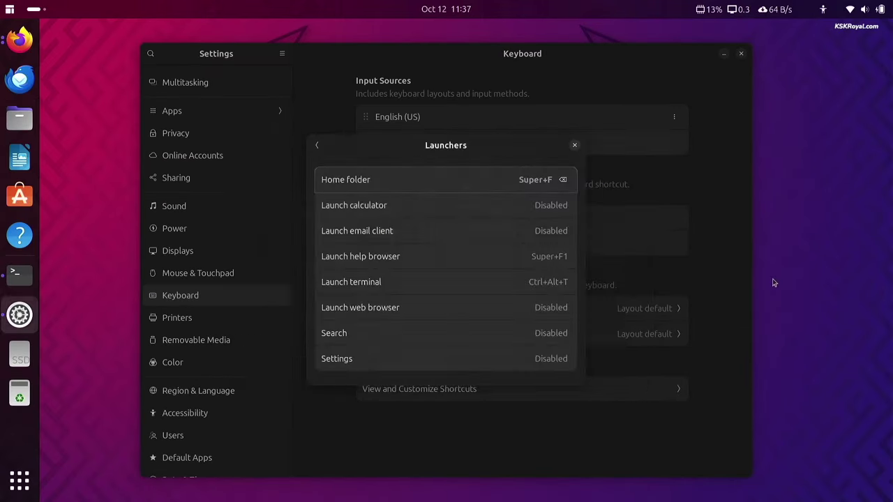
pyautogui.press('super+f')
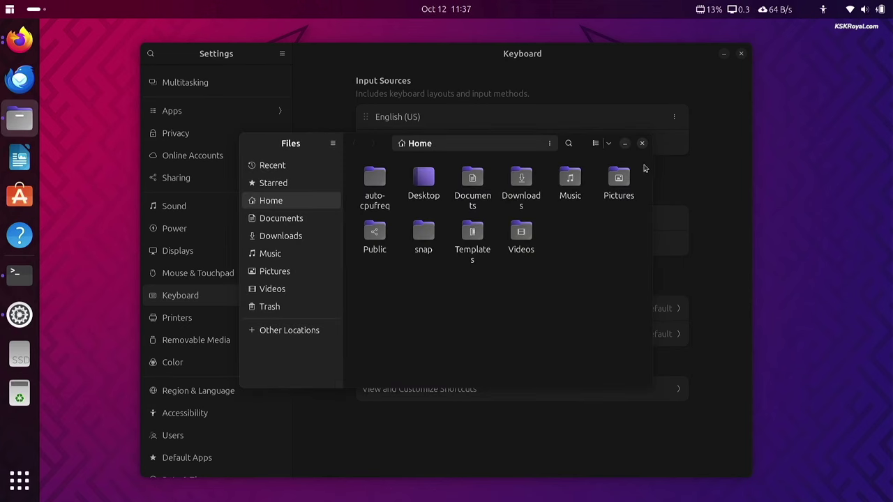
pyautogui.click(642, 145)
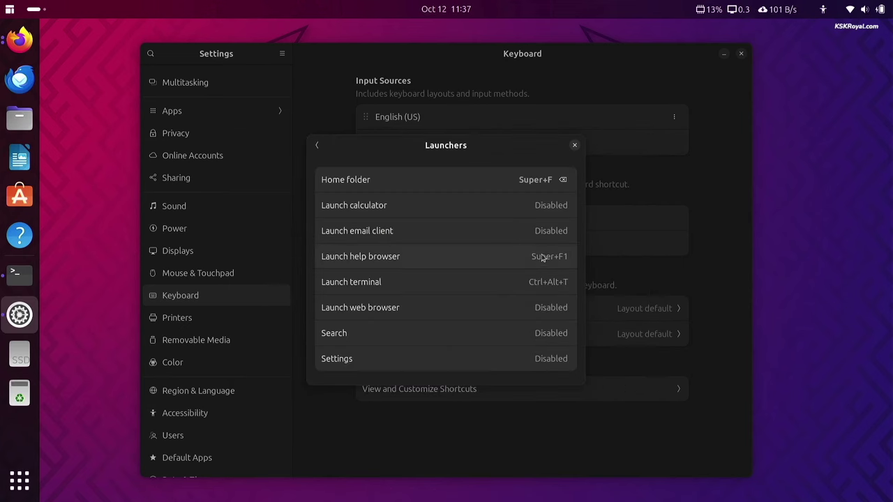
# Step: Assign Super+B to Launch web browser and test that it opens Firefox
pyautogui.click(485, 305)
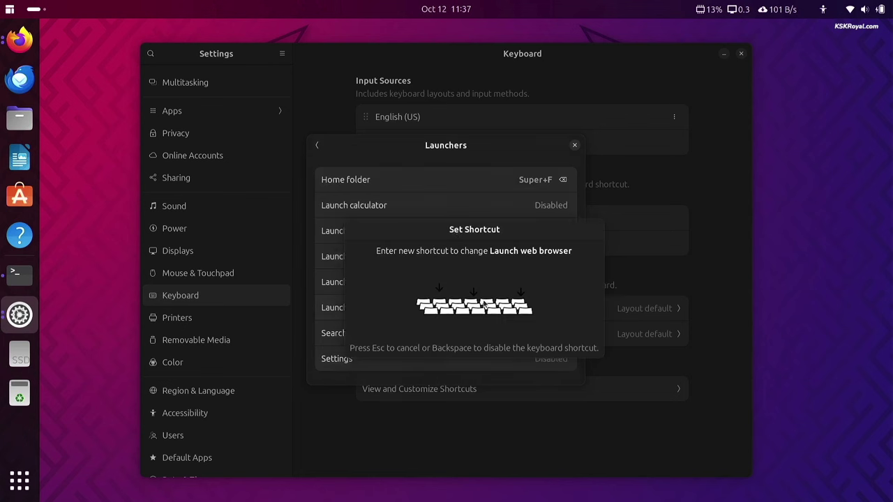
pyautogui.press('super+b')
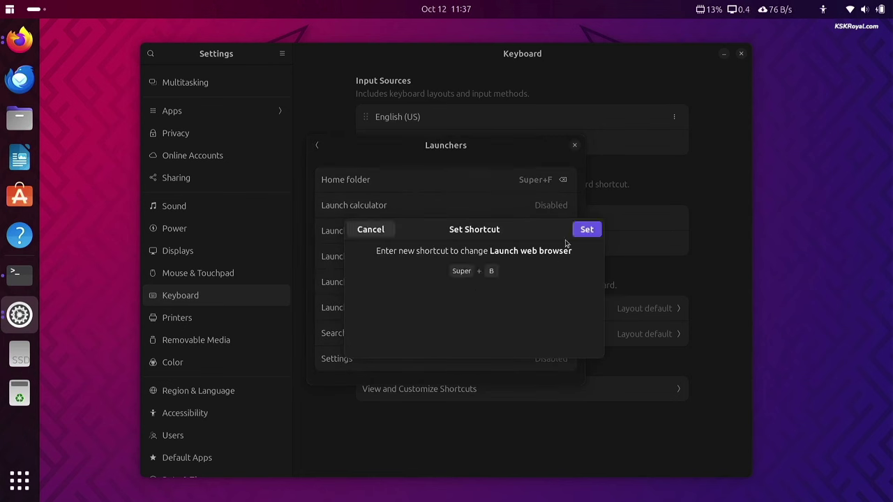
pyautogui.click(586, 231)
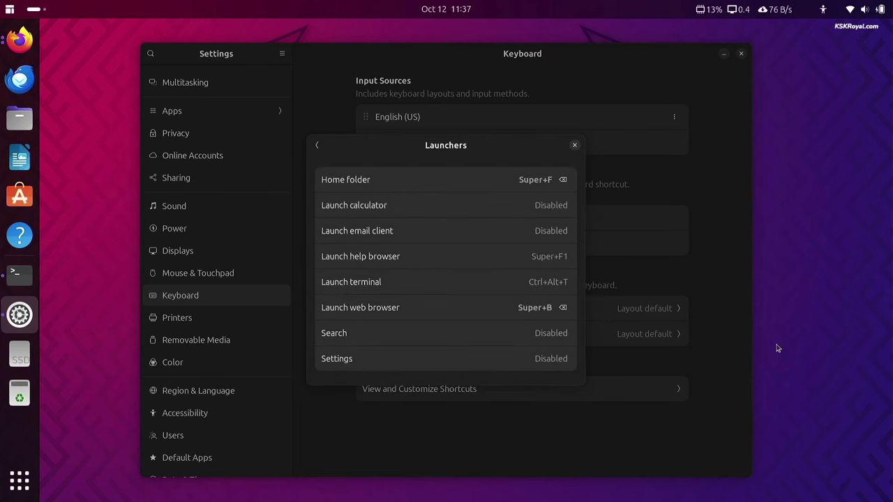
pyautogui.press('super+b')
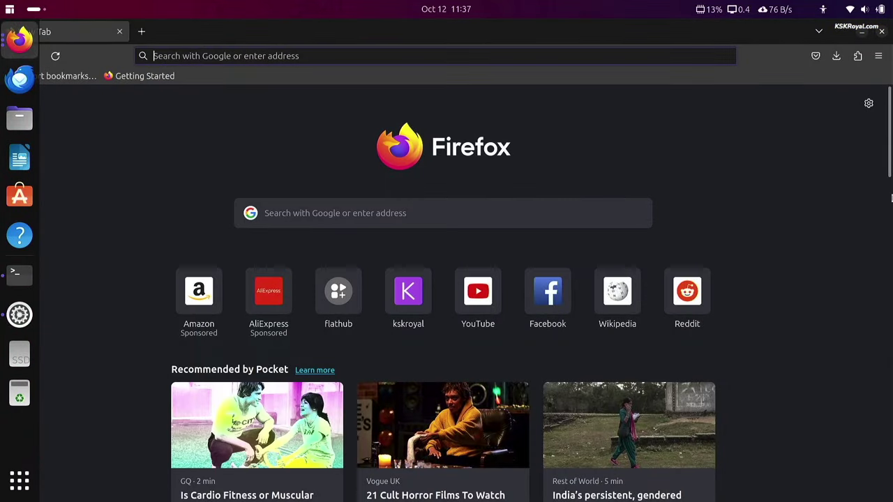
# Step: Close the test browser window and check Stacer's startup applications
pyautogui.click(882, 32)
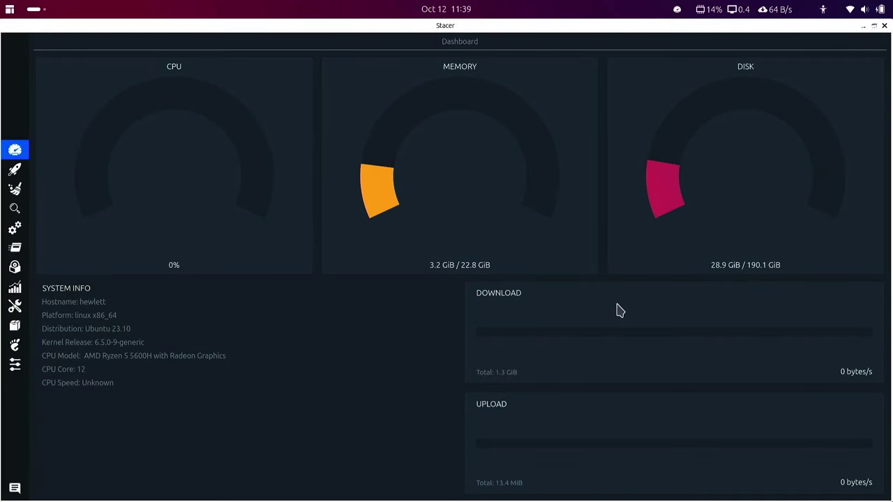
pyautogui.click(15, 170)
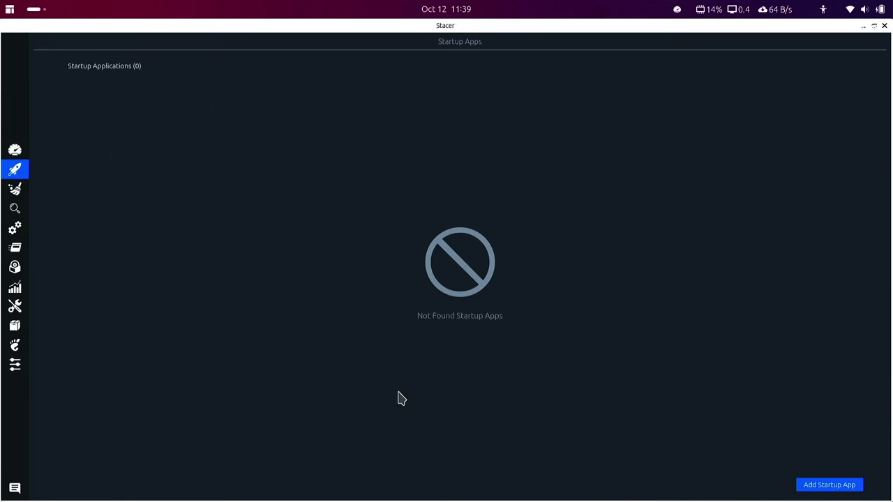
pyautogui.click(15, 189)
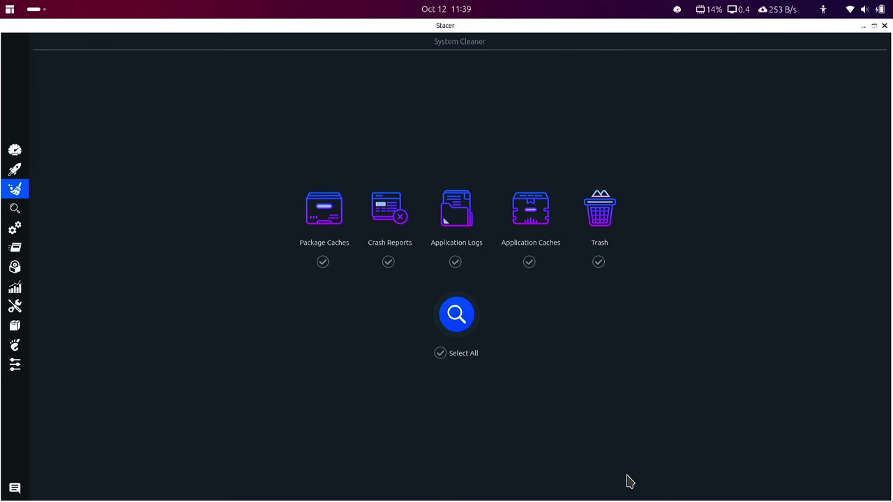
# Step: Clean caches, crash reports and logs in System Cleaner, authorising with the password, freeing 1.4 GiB
pyautogui.click(457, 315)
pyautogui.click(457, 472)
pyautogui.write('password')
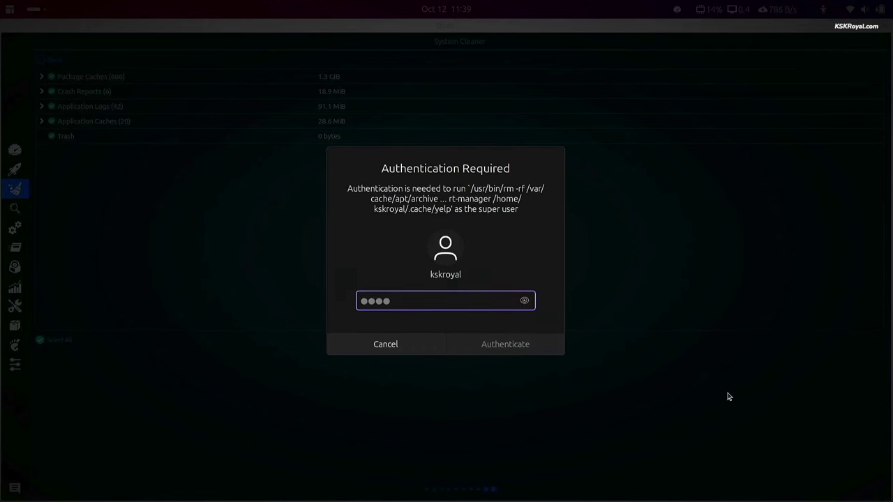
pyautogui.press('Return')
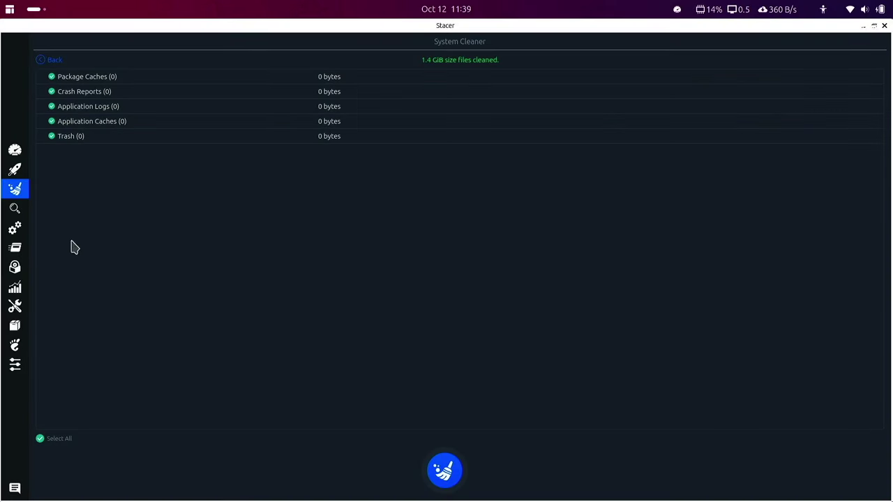
pyautogui.click(13, 228)
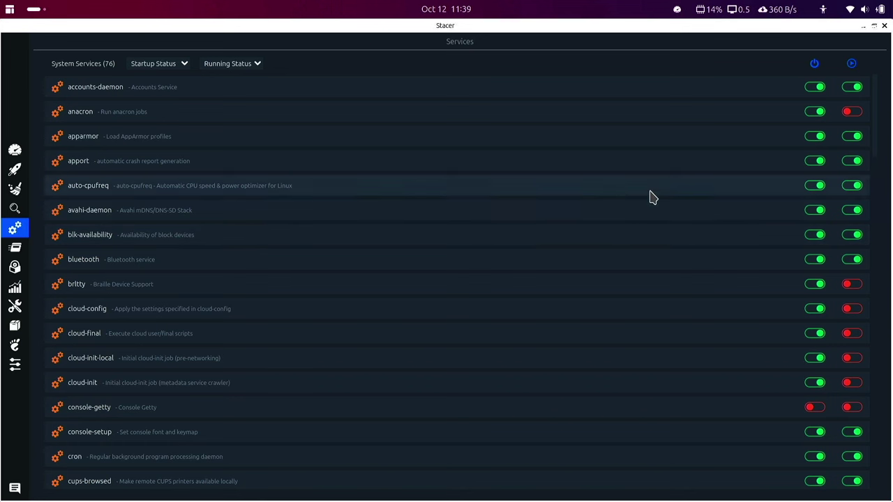
# Step: Scroll through the system services list, then view the 106 running processes
pyautogui.scroll(-1, 648, 206)
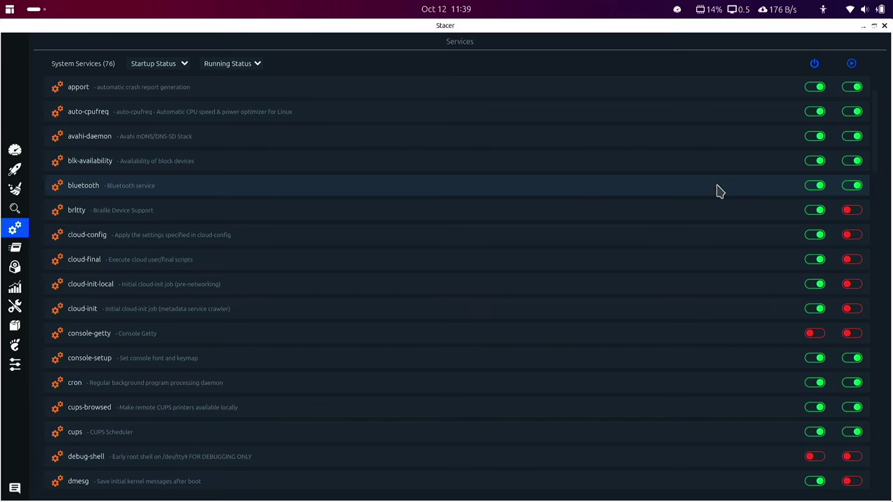
pyautogui.scroll(-2, 666, 408)
pyautogui.scroll(-2, 666, 408)
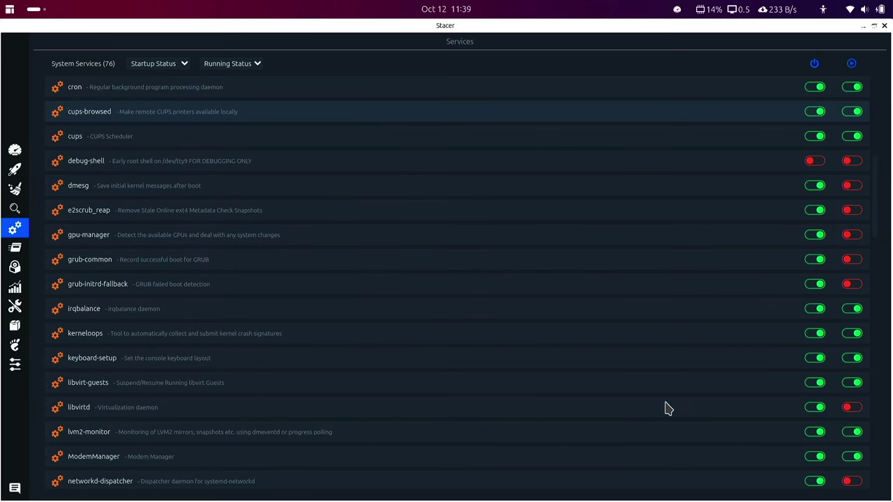
pyautogui.scroll(-1, 666, 408)
pyautogui.scroll(-3, 666, 409)
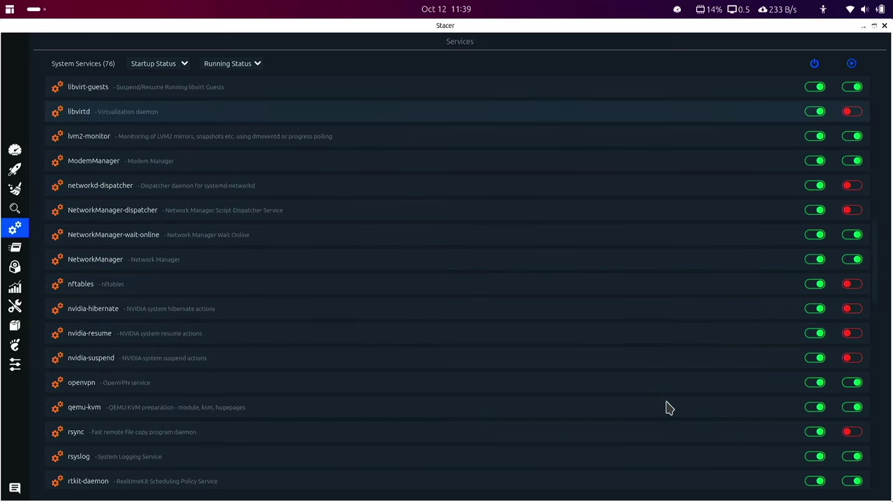
pyautogui.scroll(-2, 667, 408)
pyautogui.scroll(-2, 666, 408)
pyautogui.scroll(-5, 666, 408)
pyautogui.scroll(-1, 666, 408)
pyautogui.scroll(-2, 666, 408)
pyautogui.click(5, 253)
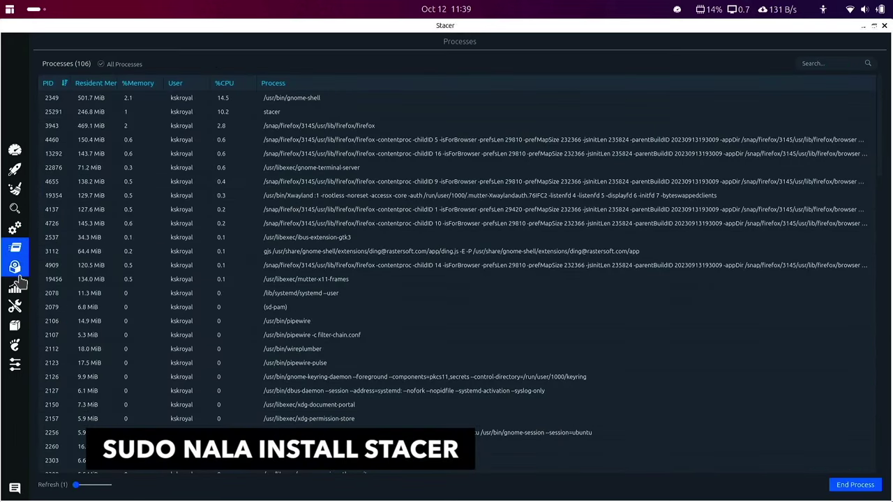
# Step: Browse the Uninstaller's list of 2,640 installed packages and 9 snaps
pyautogui.click(15, 267)
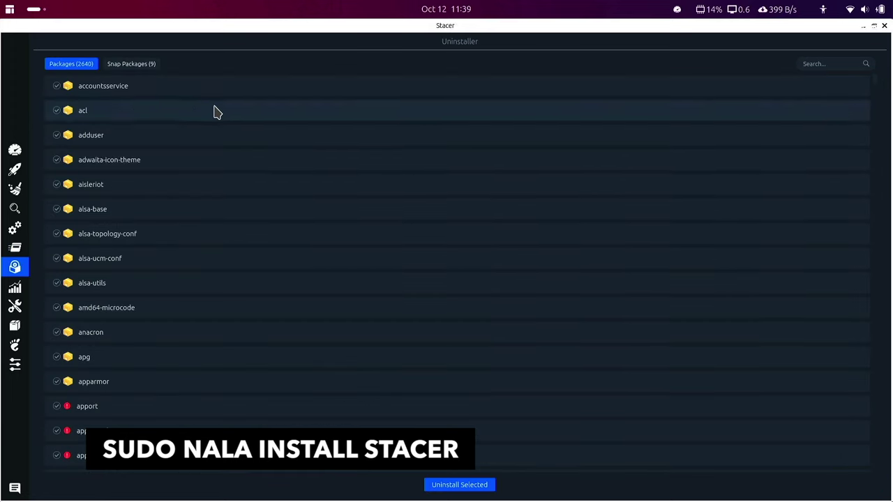
pyautogui.scroll(-1, 243, 361)
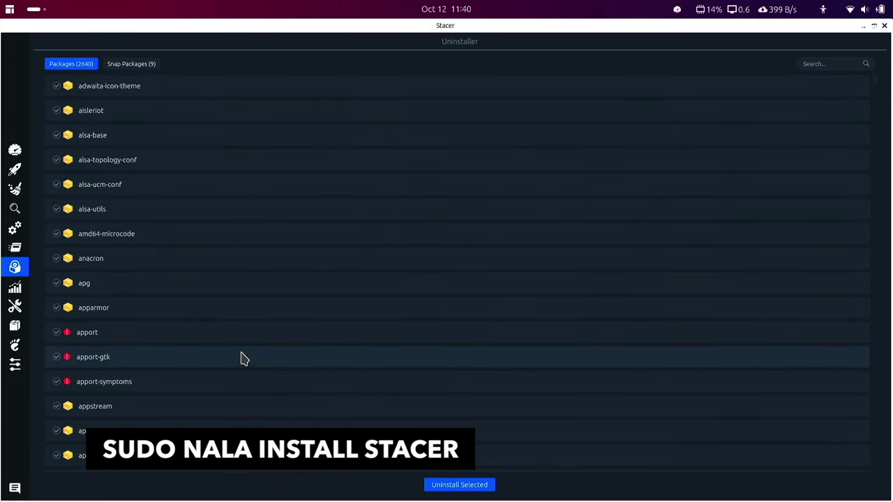
pyautogui.scroll(-3, 243, 361)
pyautogui.scroll(-1, 243, 360)
pyautogui.scroll(5, 243, 359)
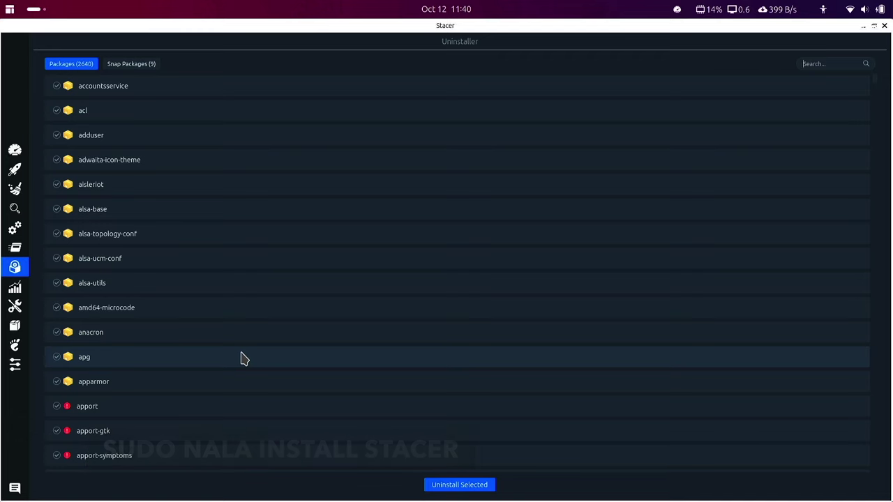
pyautogui.scroll(-5, 243, 359)
pyautogui.scroll(5, 242, 360)
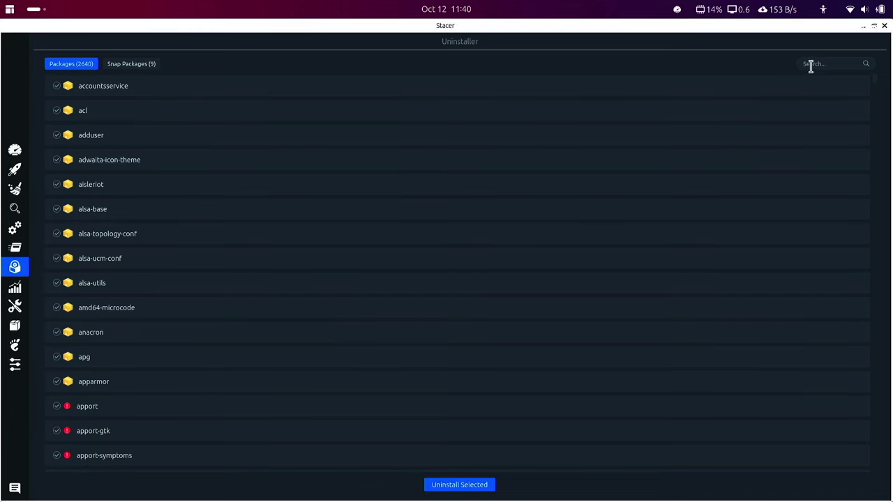